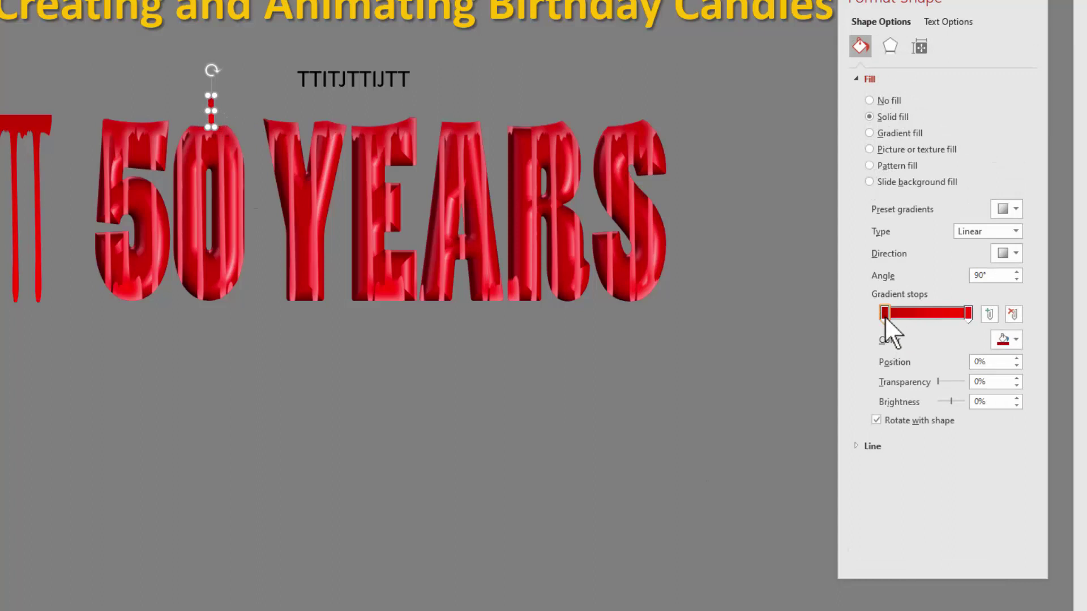
Move the wick's dark red gradient stop to 77% and add a black gradient stop at 20%
{"action": "left_click_drag", "start_coordinate": [884, 314], "coordinate": [949, 312]}
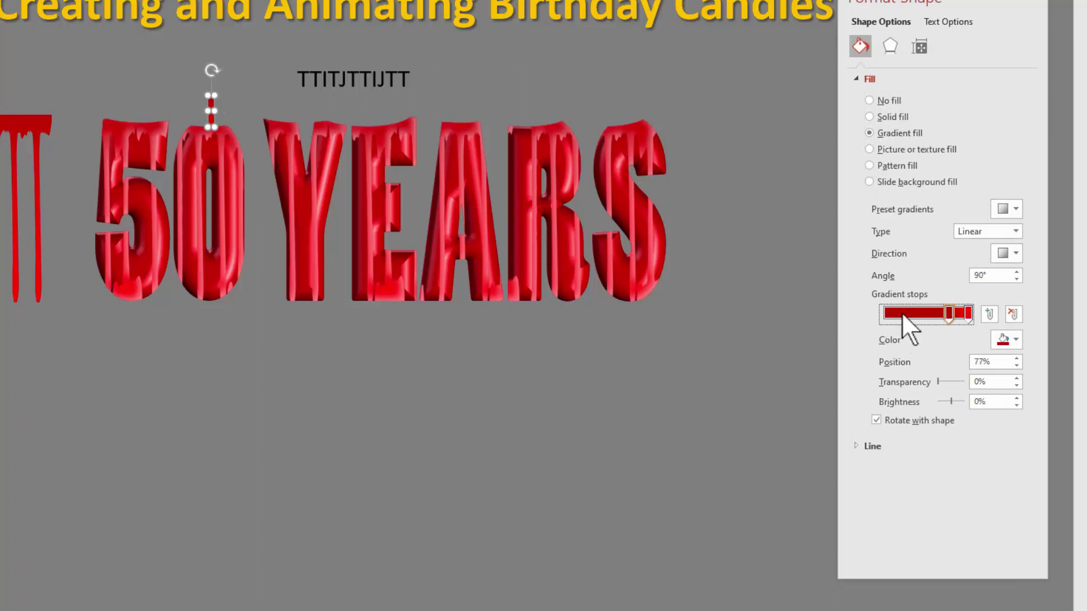
{"action": "left_click", "coordinate": [902, 312]}
{"action": "left_click", "coordinate": [1012, 341]}
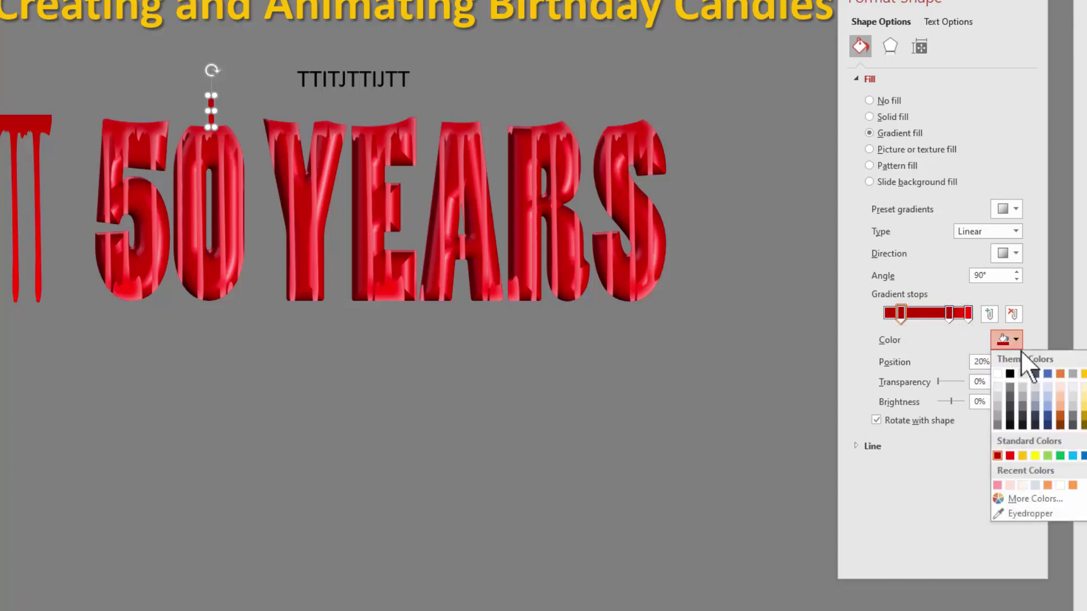
{"action": "left_click", "coordinate": [1010, 374]}
{"action": "left_click", "coordinate": [247, 87]}
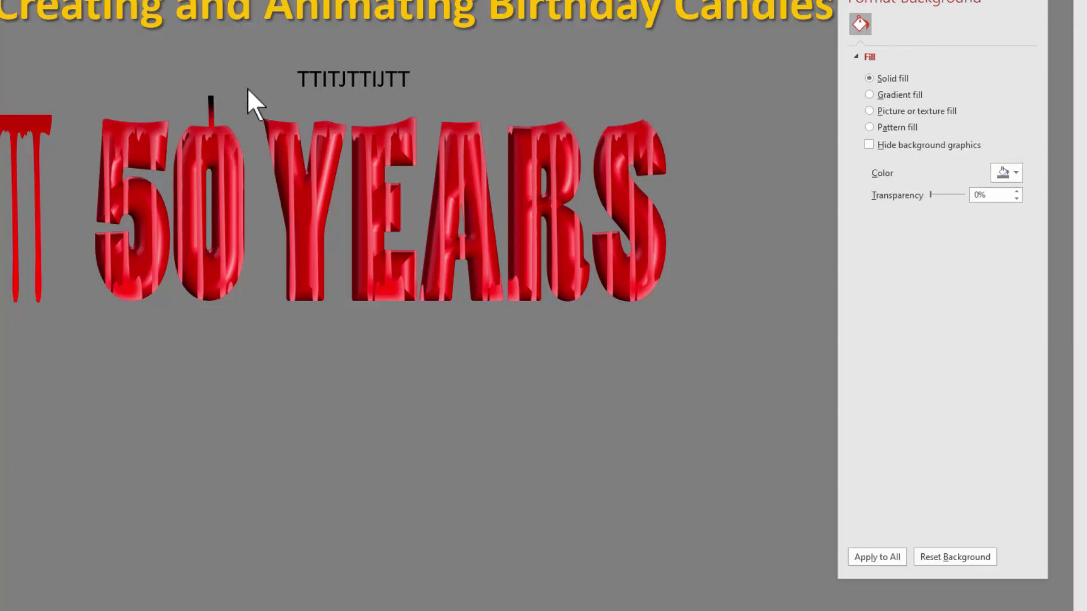
Add a gold gradient stop at 1% to the wick above the 0 for a glowing tip
{"action": "left_click", "coordinate": [210, 104]}
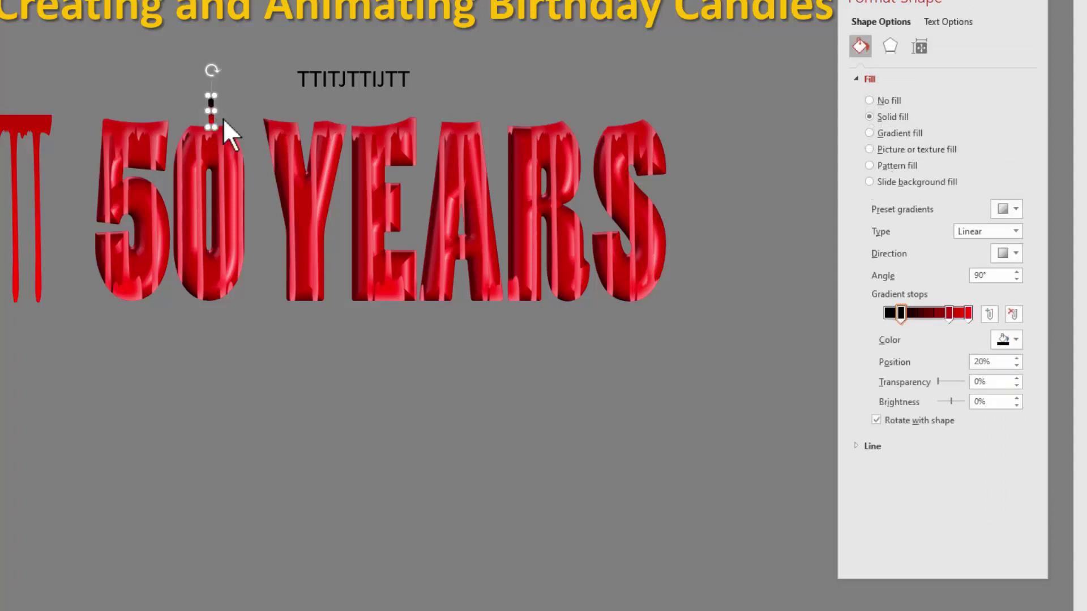
{"action": "left_click", "coordinate": [885, 314]}
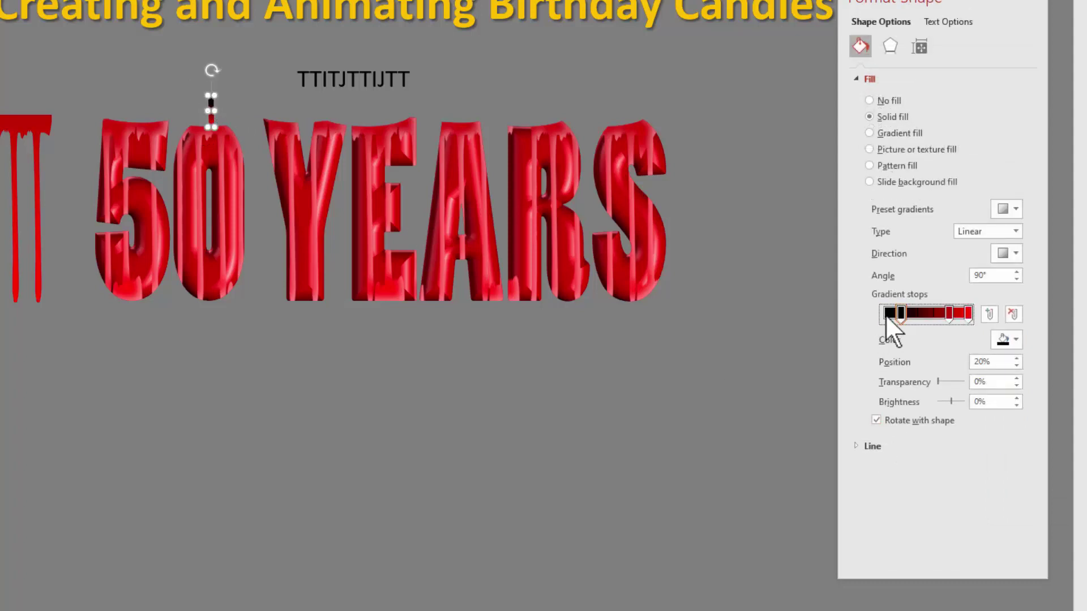
{"action": "left_click", "coordinate": [1010, 339]}
{"action": "left_click", "coordinate": [1015, 453]}
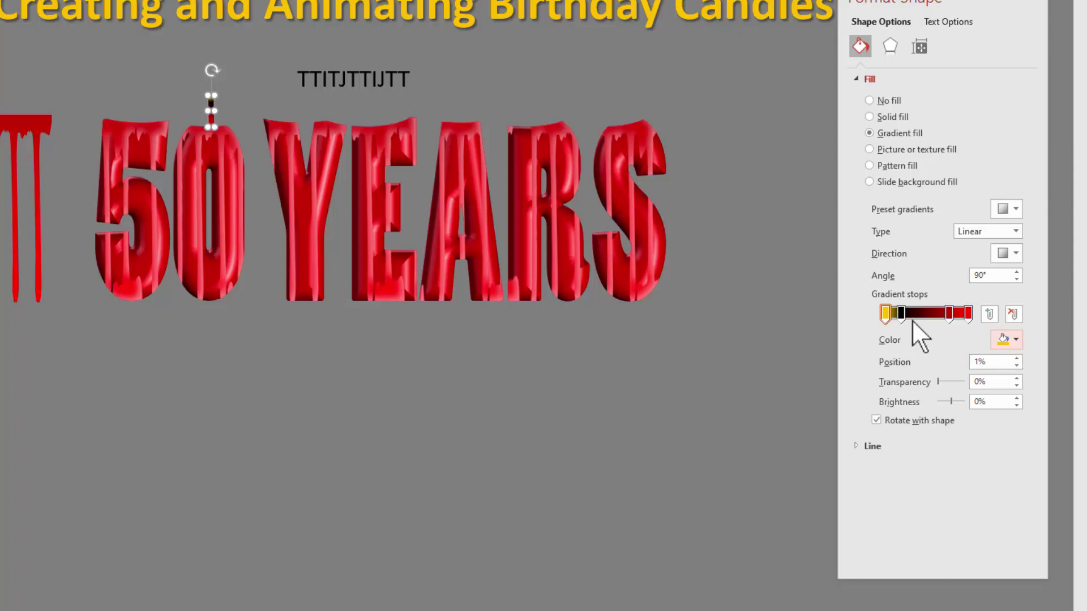
{"action": "left_click", "coordinate": [233, 415]}
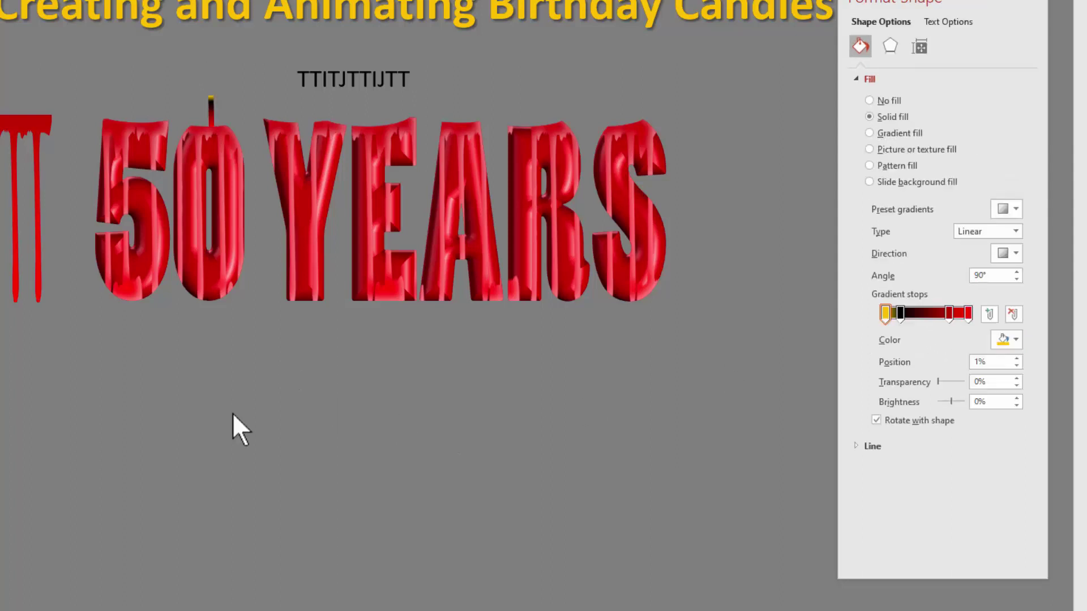
Shift the wick's black gradient stop to 15% to tighten the gold tip
{"action": "left_click", "coordinate": [211, 106]}
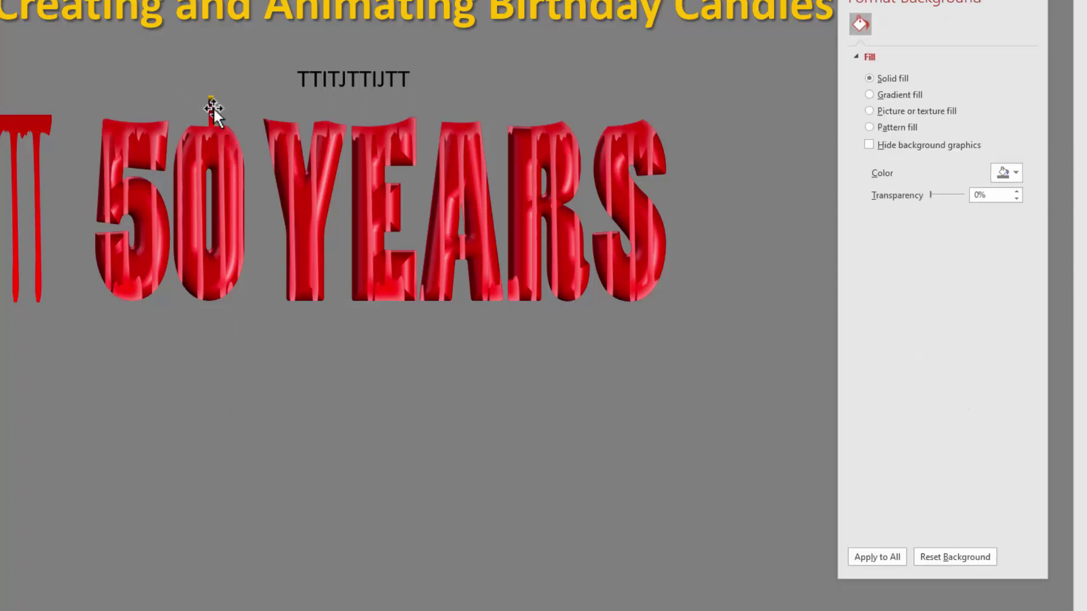
{"action": "left_click", "coordinate": [213, 110]}
{"action": "left_click", "coordinate": [900, 313]}
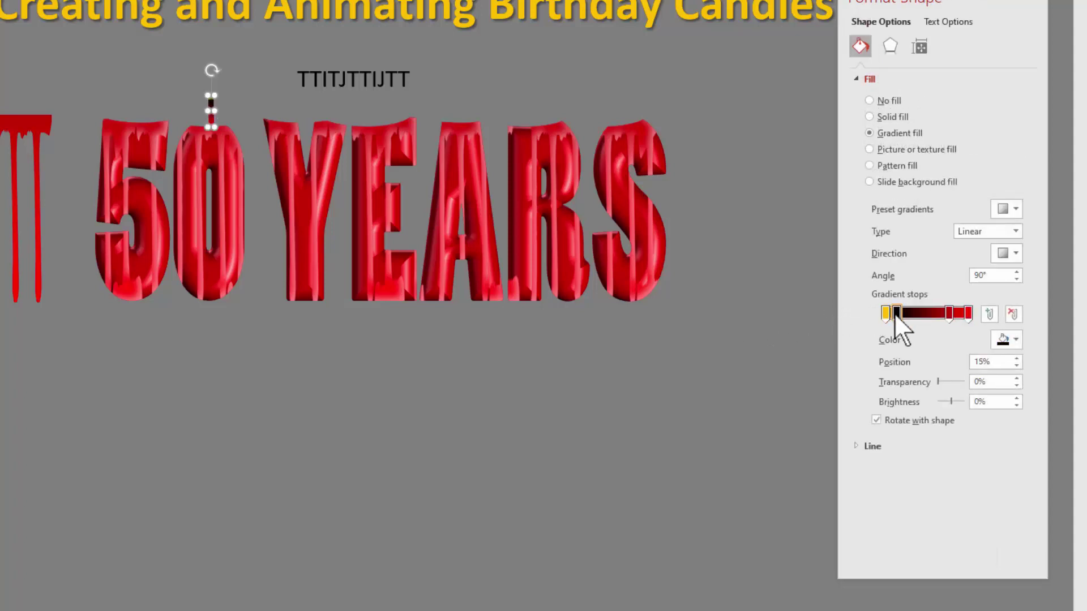
{"action": "left_click", "coordinate": [267, 287]}
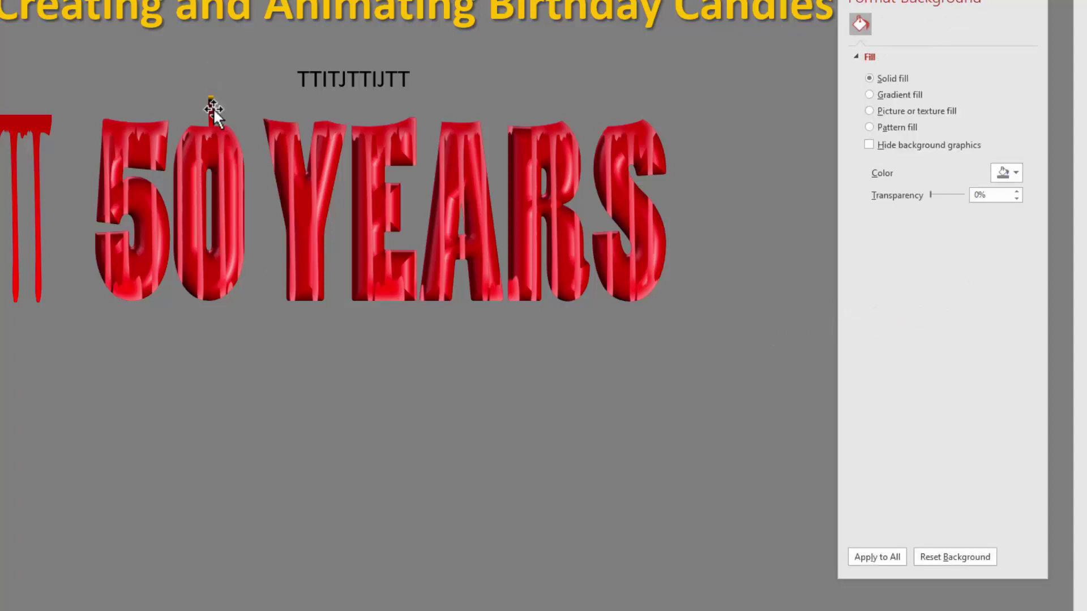
{"action": "left_click", "coordinate": [210, 107]}
{"action": "left_click", "coordinate": [307, 433]}
Copy the wick, paste it as a picture, and place the picture on the Y's left arm
{"action": "left_click", "coordinate": [211, 111]}
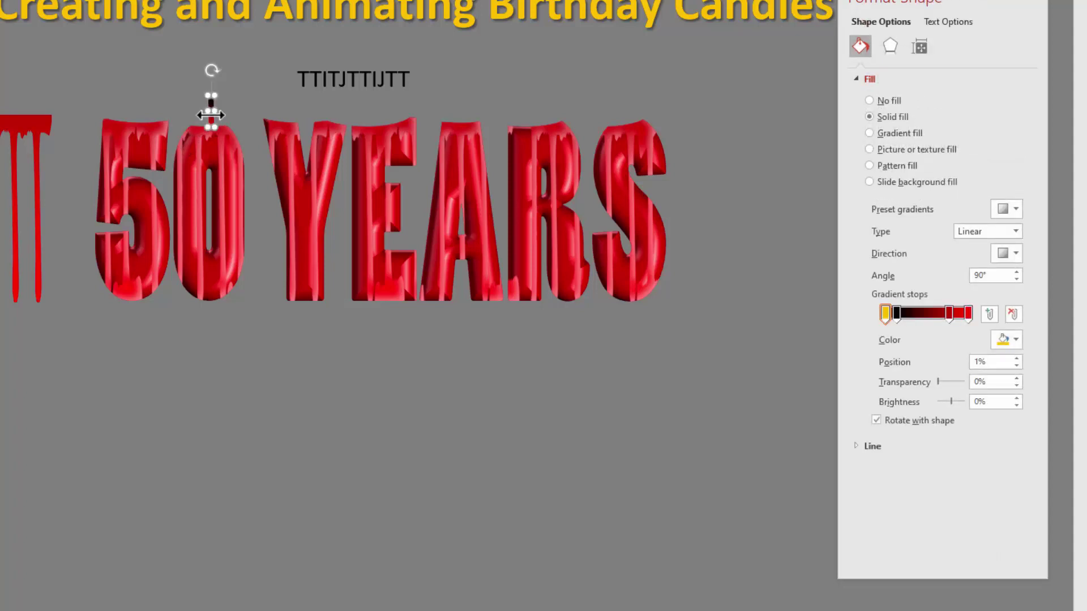
{"action": "key", "text": "ctrl+v"}
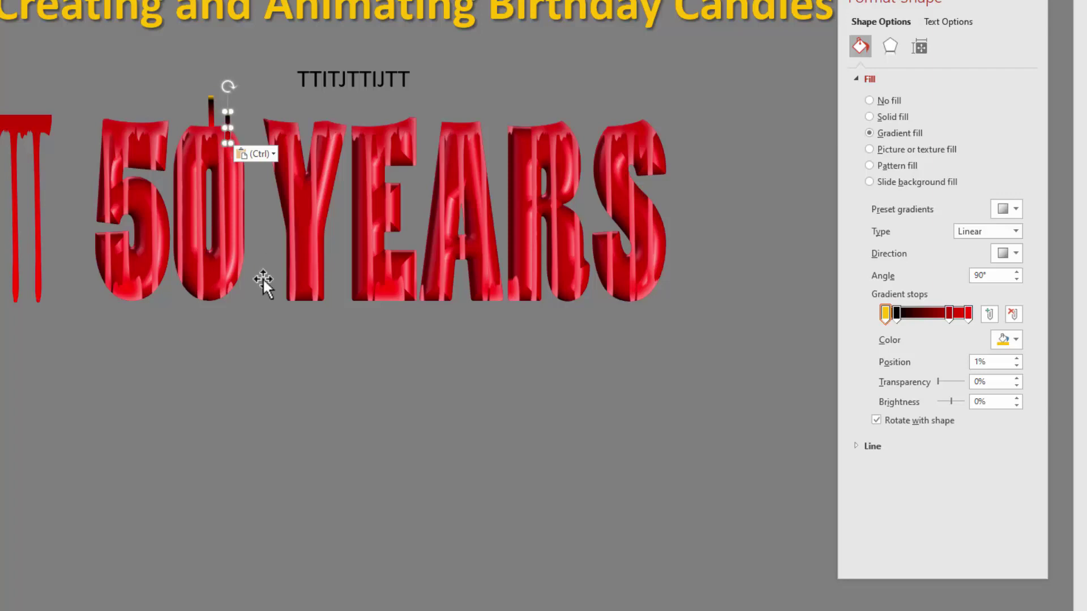
{"action": "left_click", "coordinate": [260, 153]}
{"action": "left_click", "coordinate": [269, 191]}
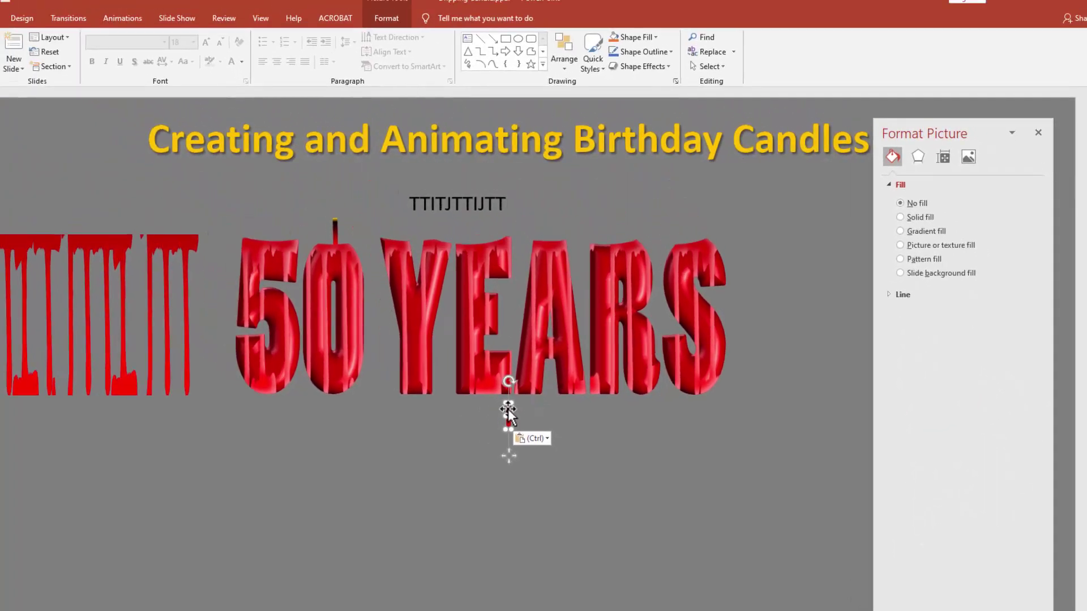
{"action": "left_click_drag", "start_coordinate": [387, 218], "coordinate": [393, 226]}
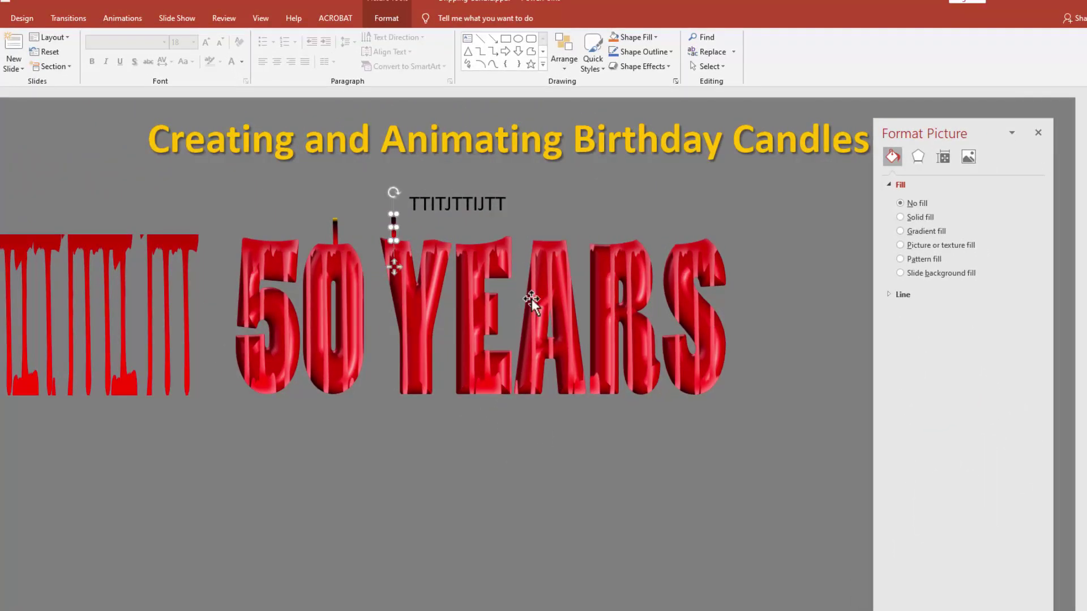
Apply the Film Grain artistic effect to the wick picture with a grain size of 62
{"action": "left_click", "coordinate": [387, 17]}
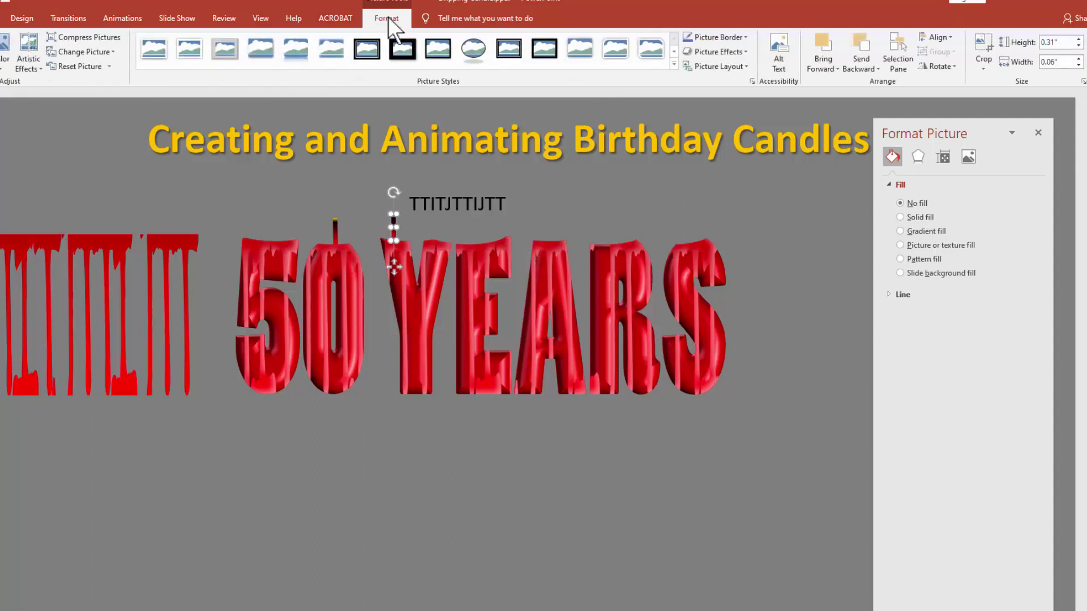
{"action": "left_click", "coordinate": [25, 54]}
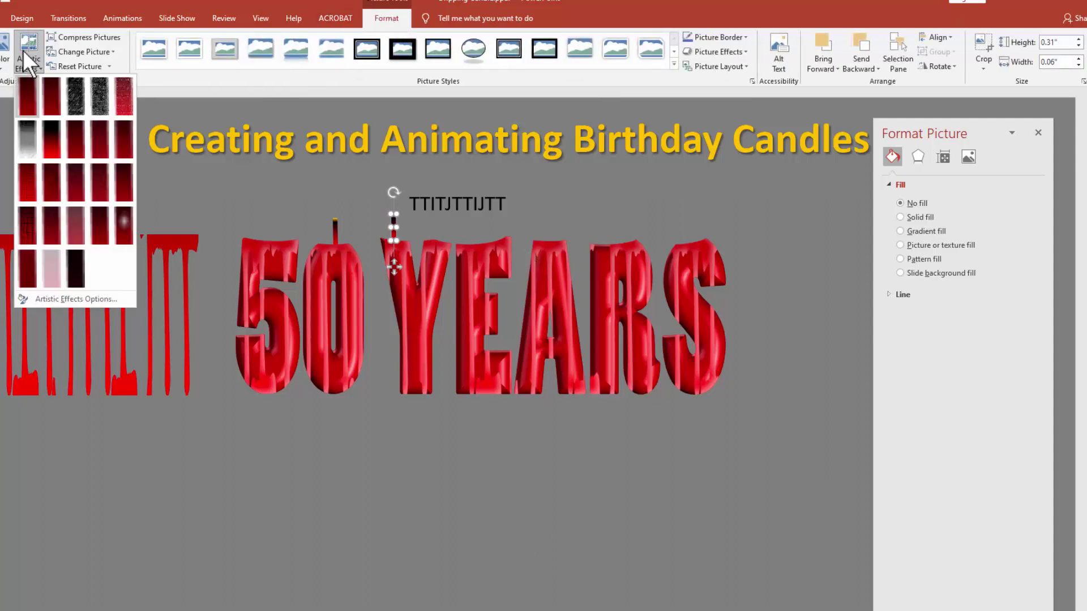
{"action": "left_click", "coordinate": [73, 175]}
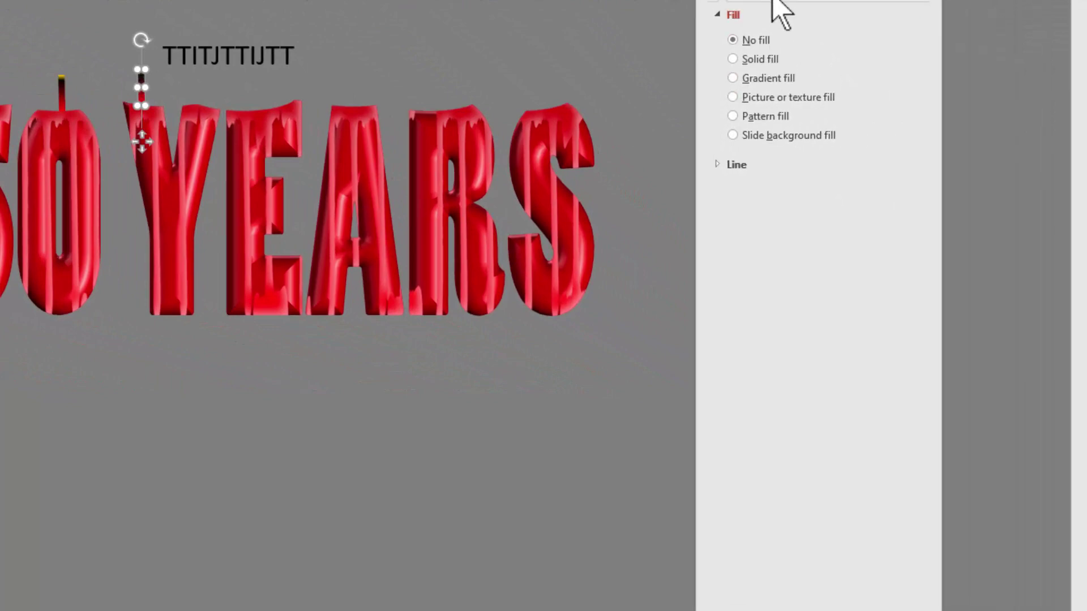
{"action": "left_click", "coordinate": [769, 7]}
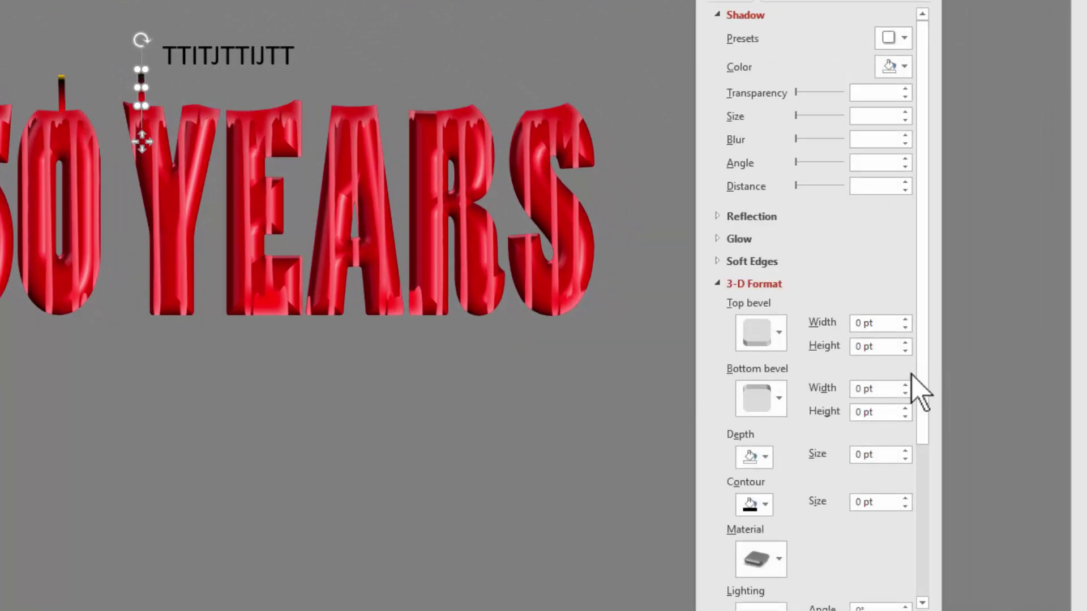
{"action": "scroll", "coordinate": [922, 504], "scroll_direction": "down", "scroll_amount": 5}
{"action": "left_click_drag", "start_coordinate": [820, 568], "coordinate": [825, 568]}
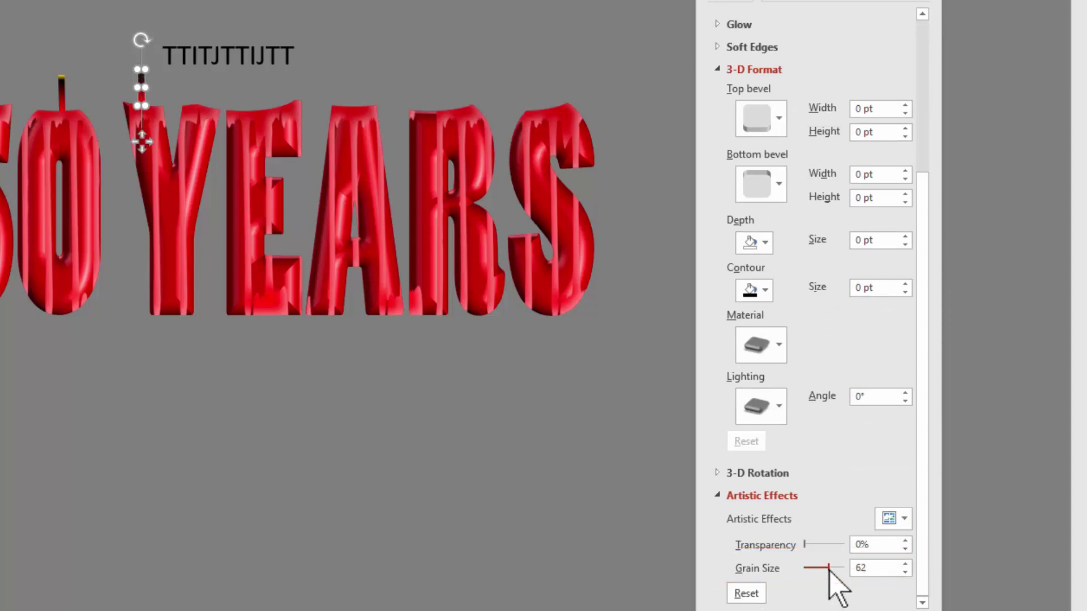
{"action": "left_click", "coordinate": [340, 466]}
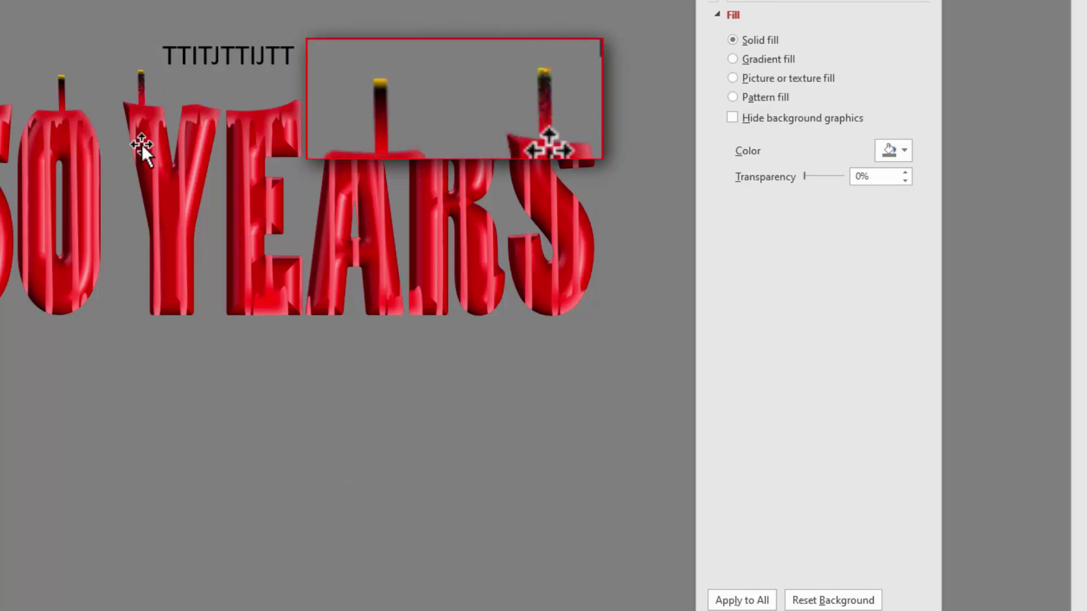
Give the wick picture the warmest color tone and a reduced-contrast correction at 0% brightness
{"action": "left_click", "coordinate": [144, 99]}
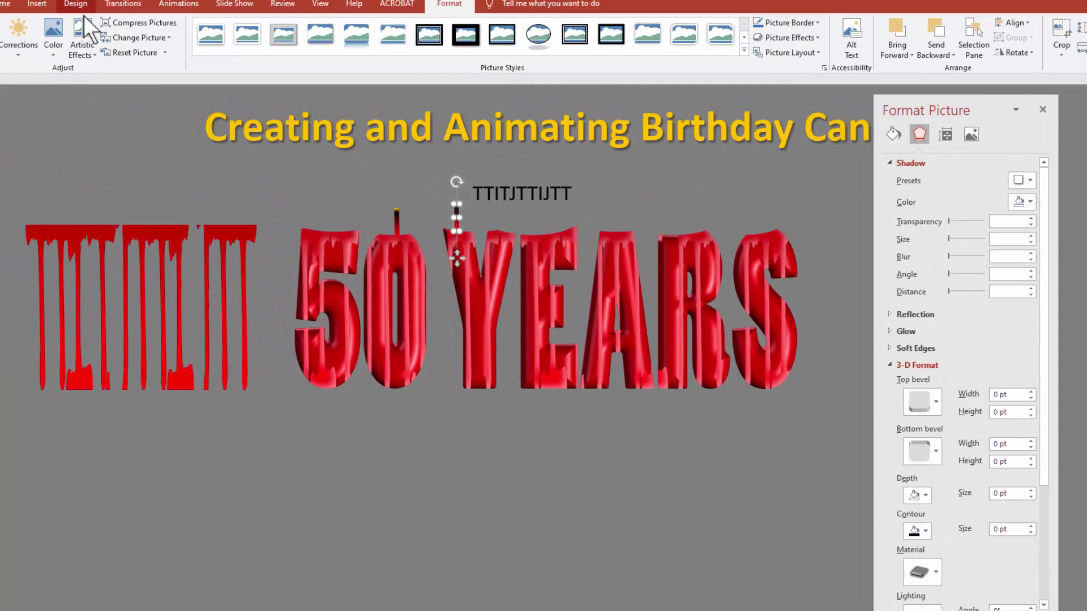
{"action": "left_click", "coordinate": [55, 27]}
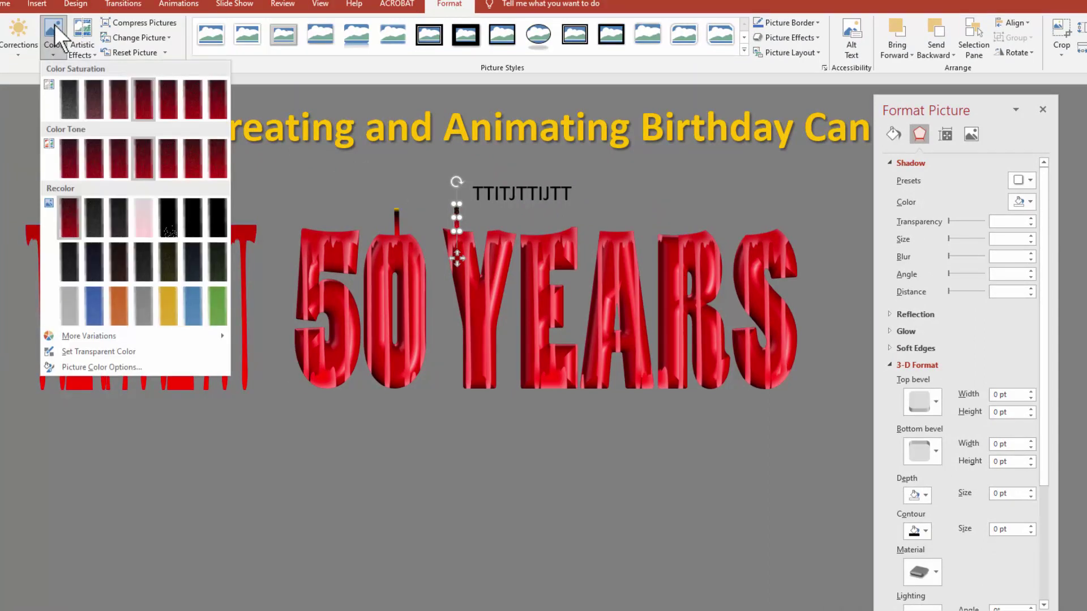
{"action": "left_click", "coordinate": [219, 160]}
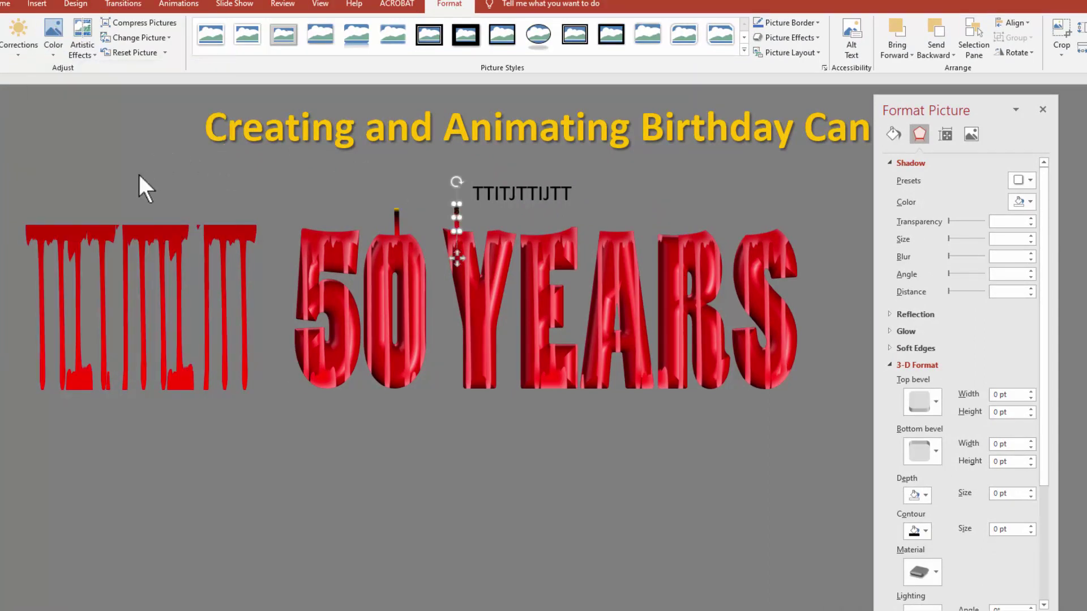
{"action": "left_click", "coordinate": [23, 40]}
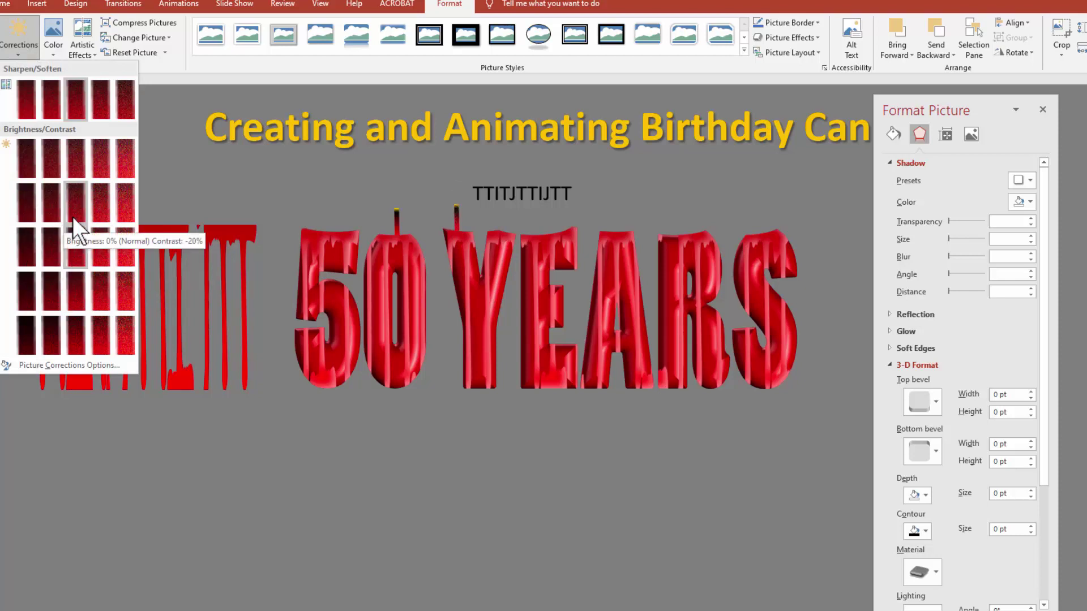
{"action": "left_click", "coordinate": [75, 162]}
{"action": "left_click", "coordinate": [496, 501]}
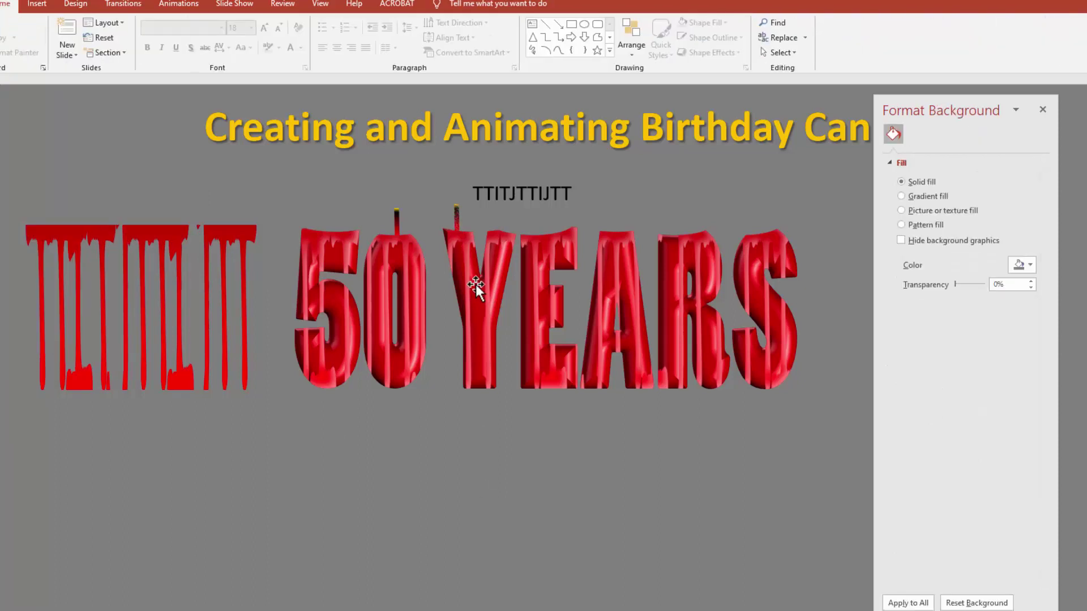
Lower the wick picture slightly onto the Y and delete the original gradient wick above the 0
{"action": "left_click", "coordinate": [459, 219]}
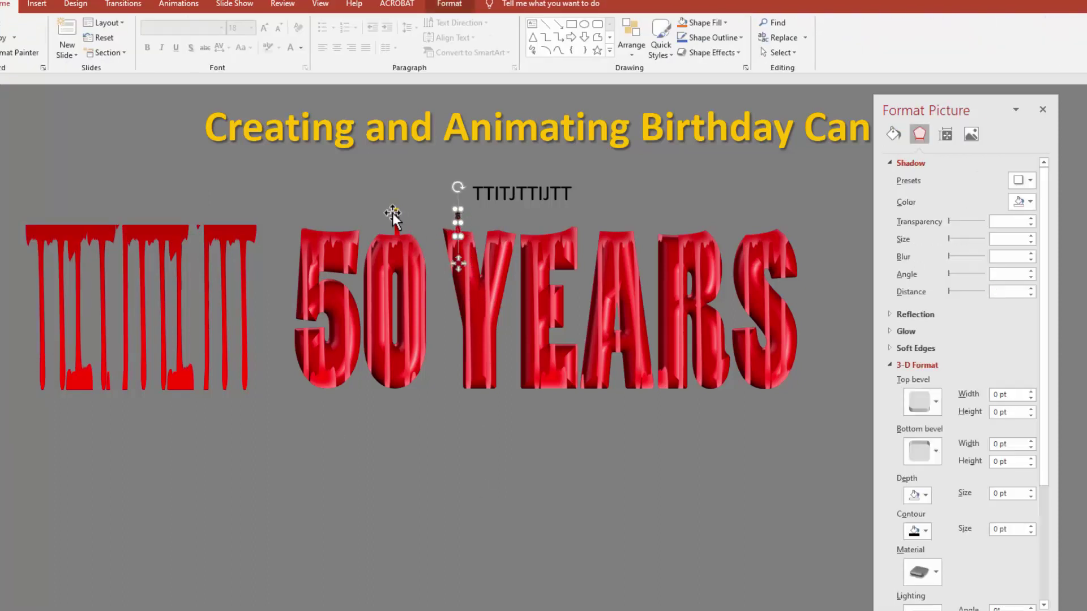
{"action": "left_click", "coordinate": [360, 535]}
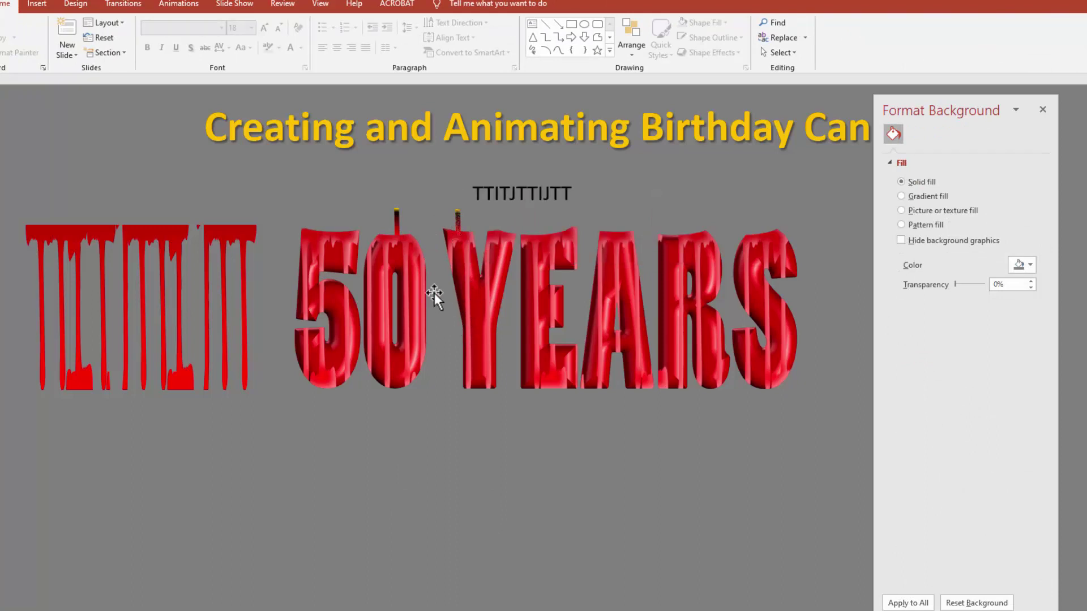
{"action": "left_click", "coordinate": [397, 221]}
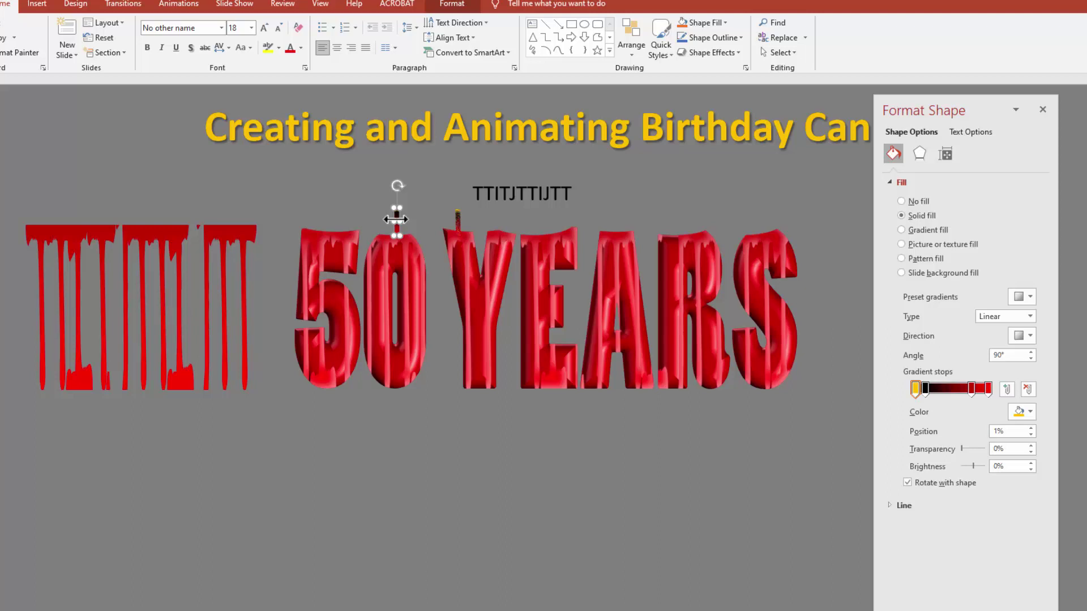
{"action": "left_click", "coordinate": [423, 224]}
Duplicate the wick picture so every character of 50 YEARS has one, with two on the Y
{"action": "left_click", "coordinate": [456, 219]}
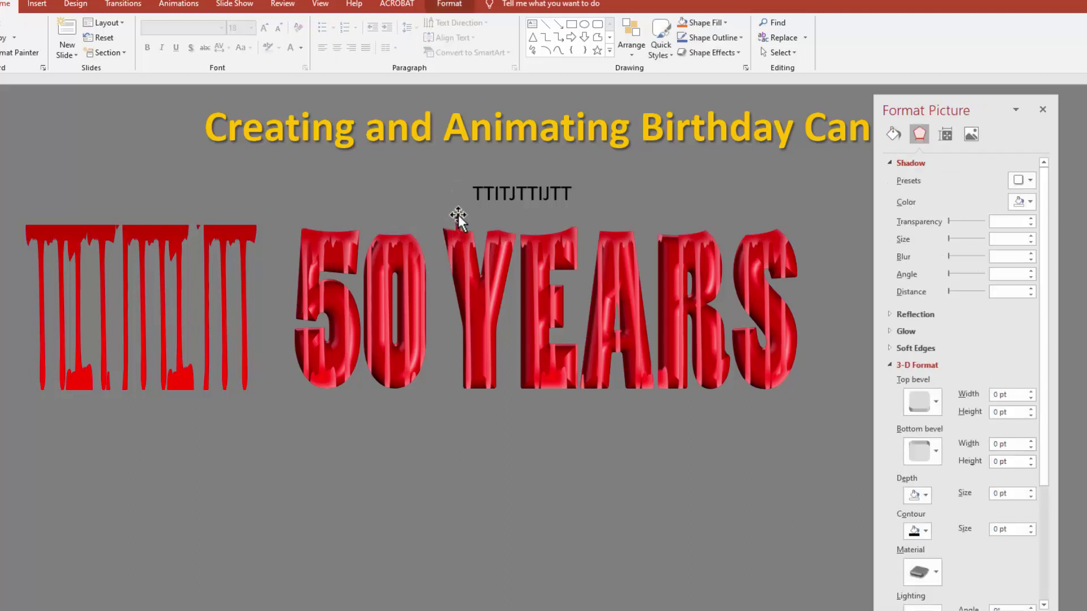
{"action": "left_click_drag", "start_coordinate": [342, 224], "coordinate": [547, 223]}
{"action": "left_click_drag", "start_coordinate": [547, 222], "coordinate": [586, 233]}
{"action": "left_click_drag", "start_coordinate": [691, 215], "coordinate": [691, 216]}
{"action": "left_click_drag", "start_coordinate": [689, 218], "coordinate": [759, 222]}
{"action": "left_click", "coordinate": [699, 577]}
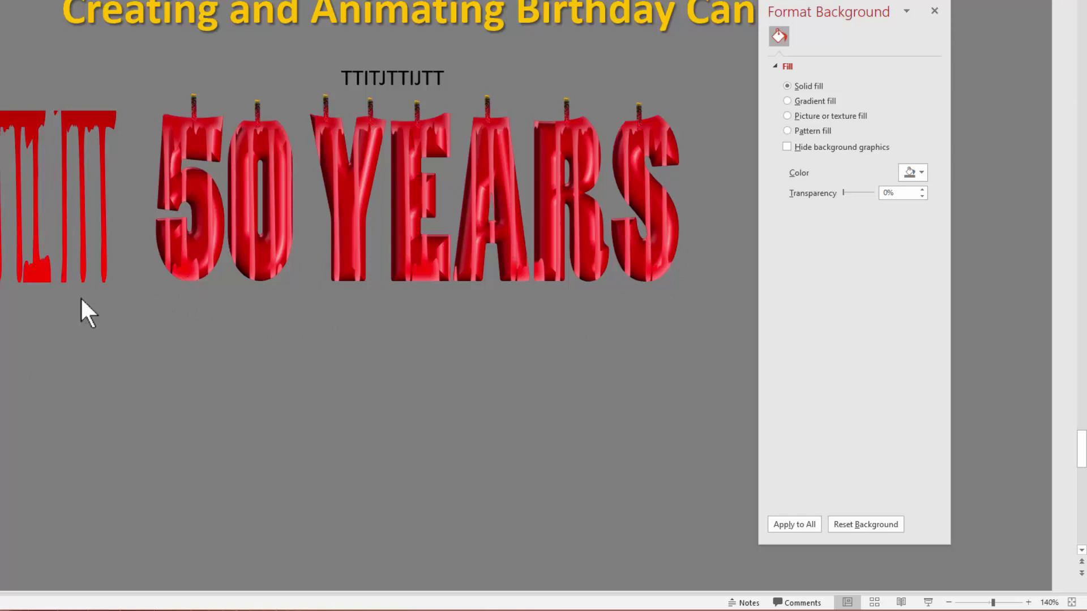
Duplicate the smooth red 50 YEARS shape and move the copy below the candles
{"action": "left_click", "coordinate": [154, 237]}
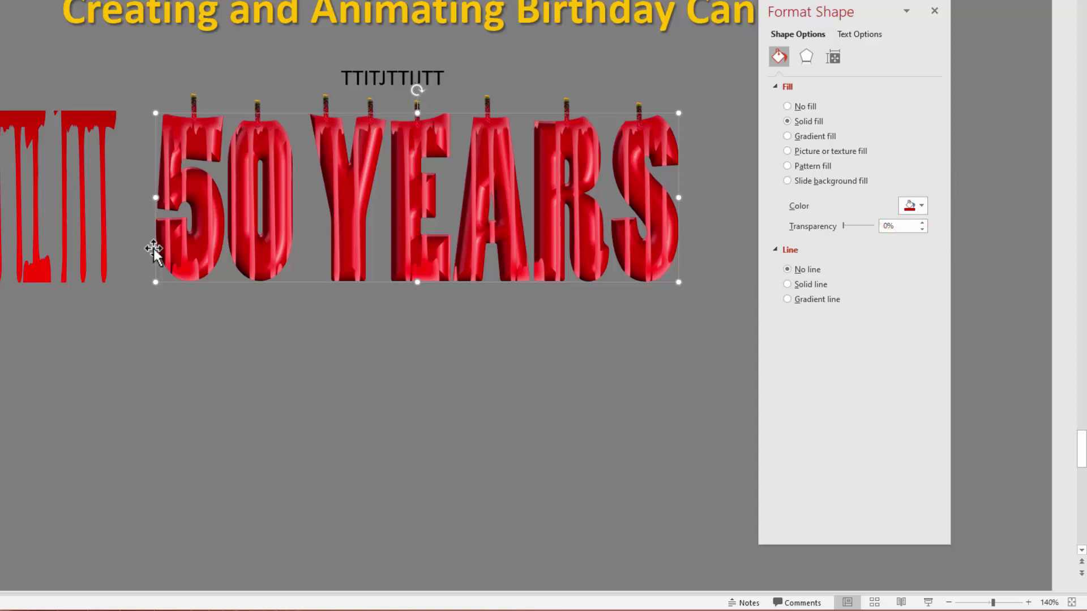
{"action": "key", "text": "ctrl+v"}
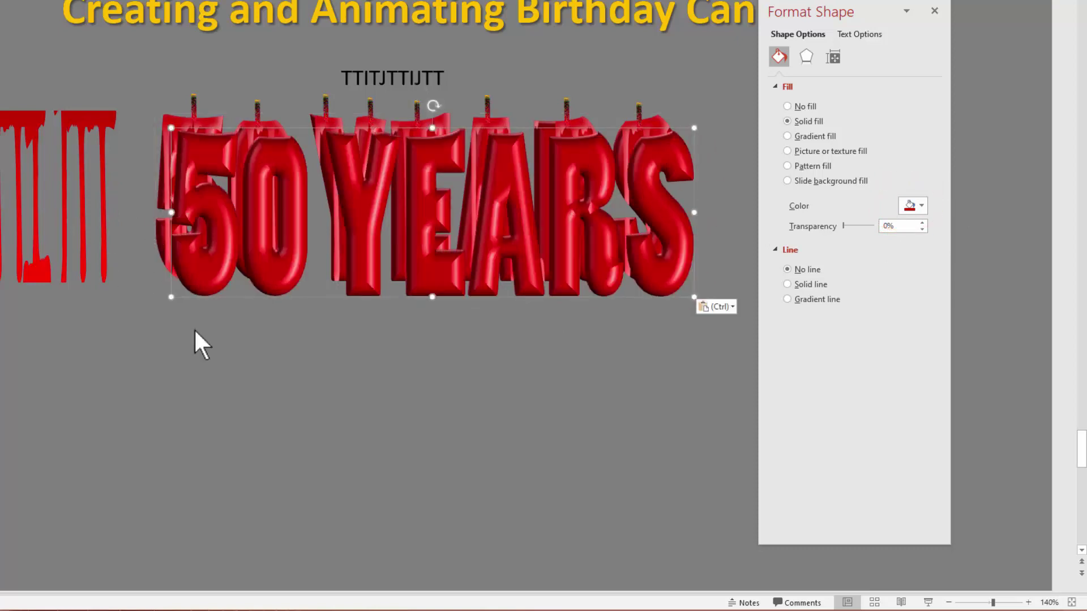
{"action": "left_click_drag", "start_coordinate": [323, 325], "coordinate": [319, 400]}
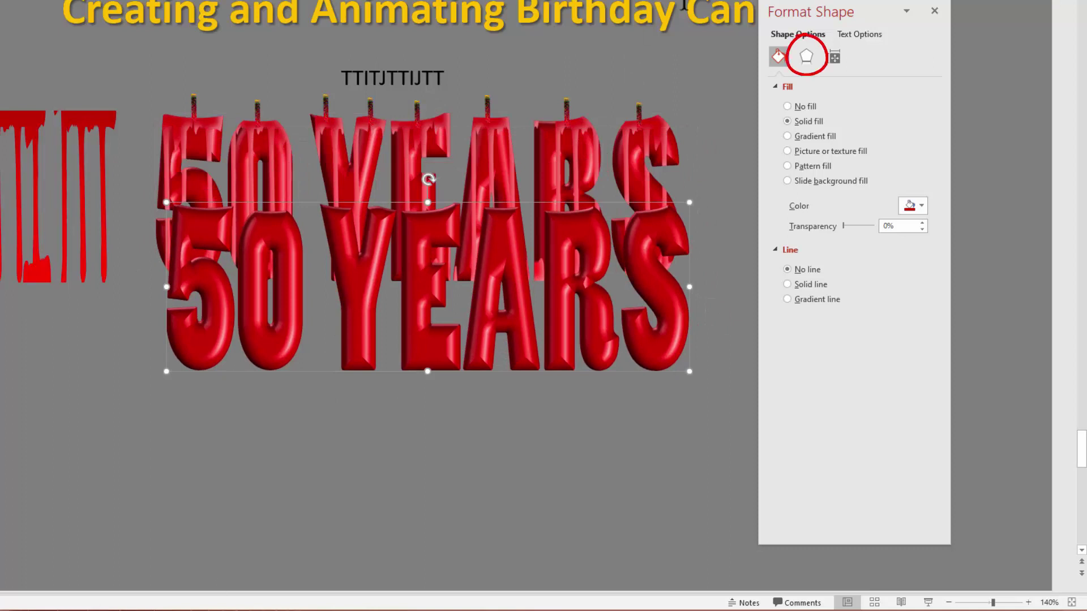
Give the lower 50 YEARS copy a touching half reflection and set the reflection's transparency to 62%
{"action": "left_click", "coordinate": [804, 58]}
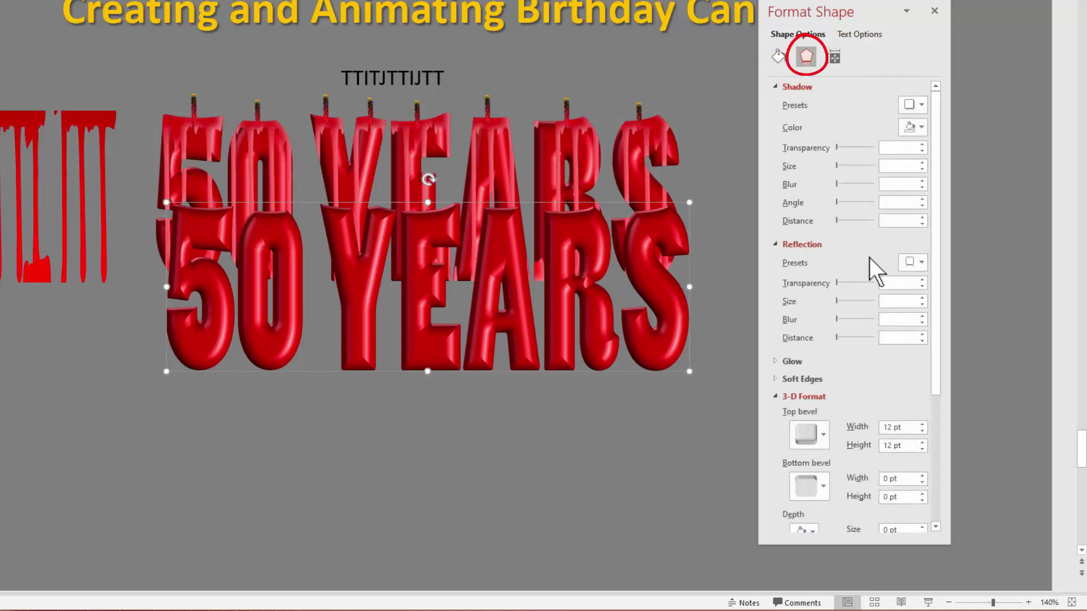
{"action": "left_click", "coordinate": [915, 262]}
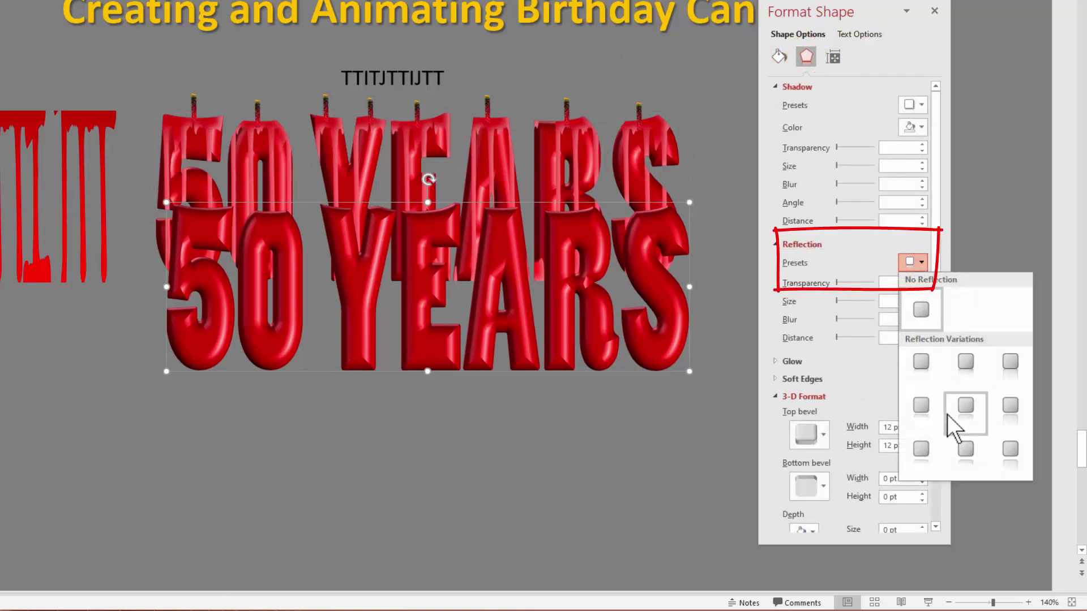
{"action": "left_click", "coordinate": [968, 363]}
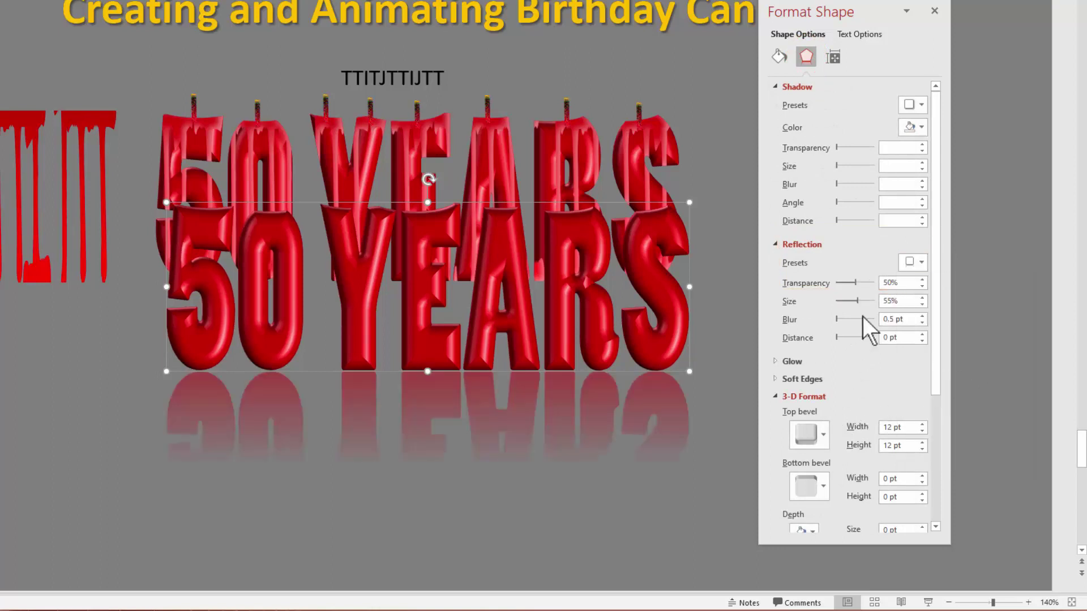
{"action": "left_click_drag", "start_coordinate": [855, 282], "coordinate": [860, 284]}
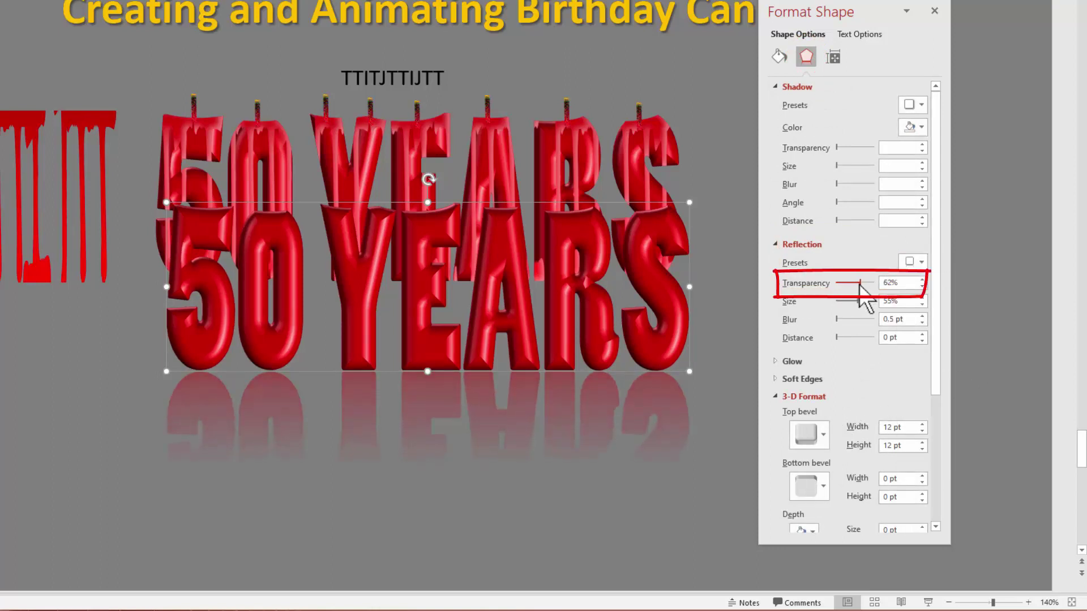
{"action": "left_click", "coordinate": [54, 500]}
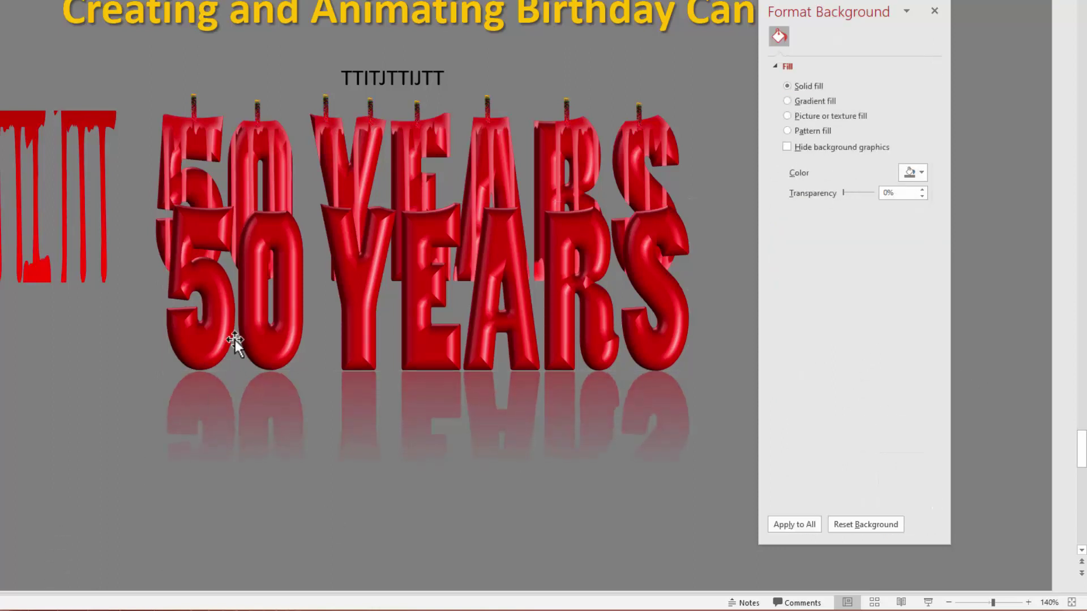
Move the reflected 50 YEARS shape aside and paste a copy of it as a picture
{"action": "left_click_drag", "start_coordinate": [235, 341], "coordinate": [283, 348]}
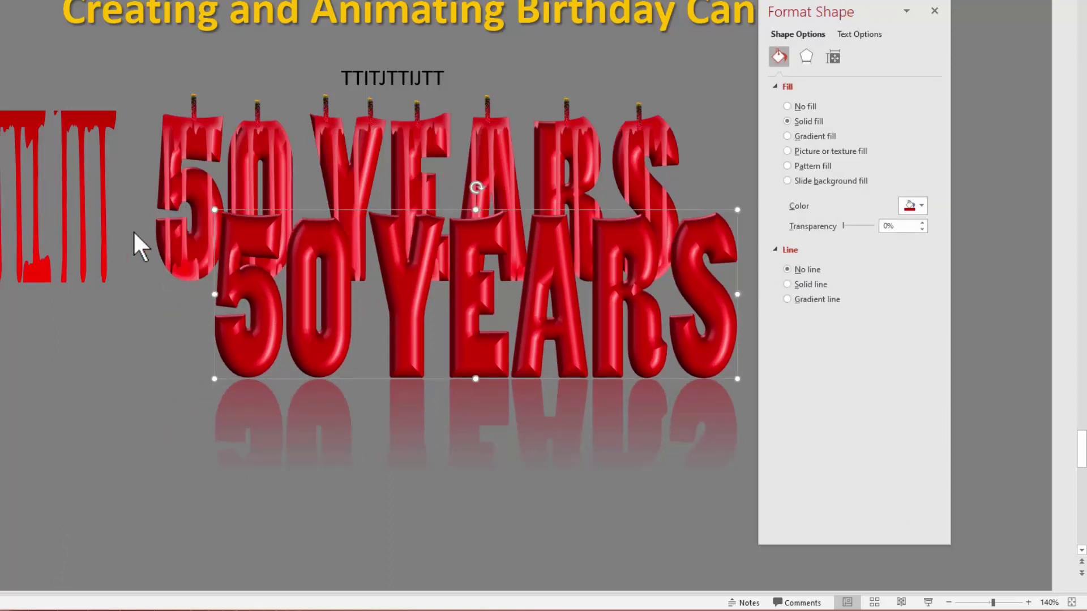
{"action": "left_click", "coordinate": [104, 415]}
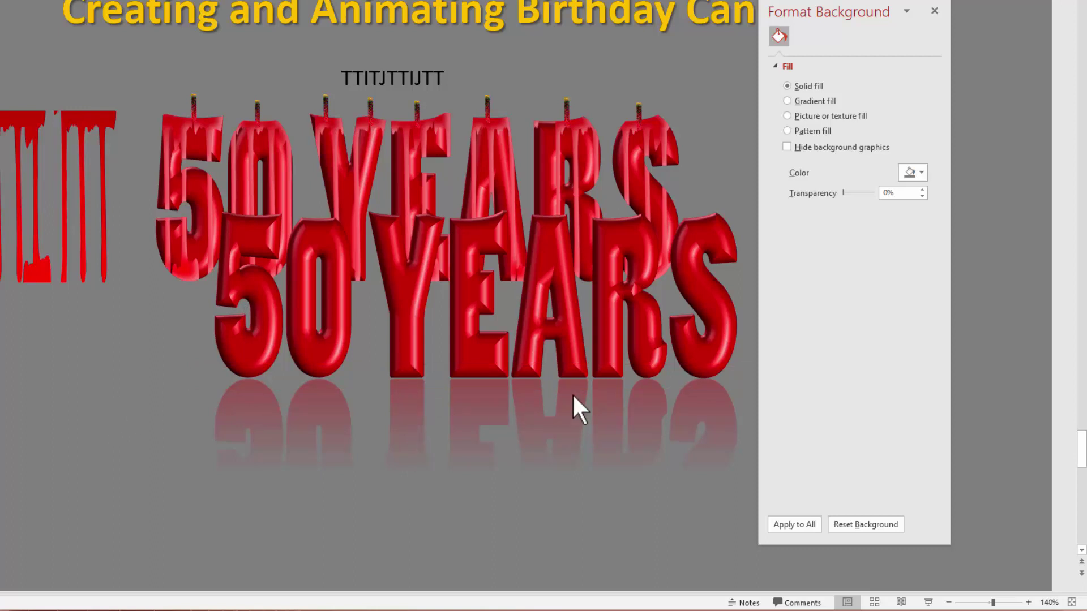
{"action": "left_click_drag", "start_coordinate": [538, 362], "coordinate": [281, 305]}
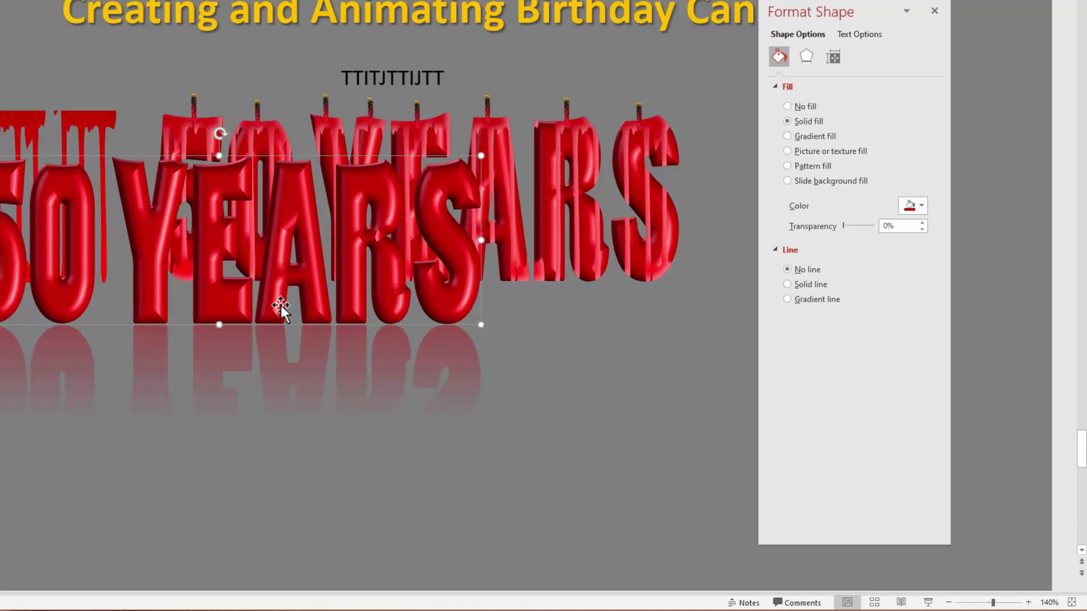
{"action": "key", "text": "ctrl+v"}
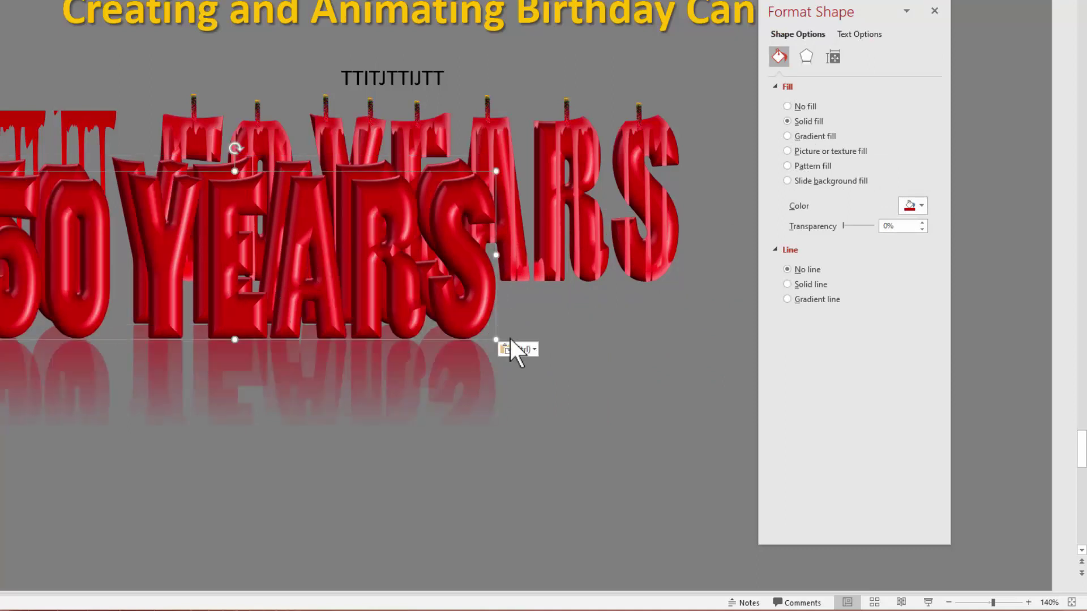
{"action": "left_click", "coordinate": [534, 349]}
{"action": "left_click", "coordinate": [533, 383]}
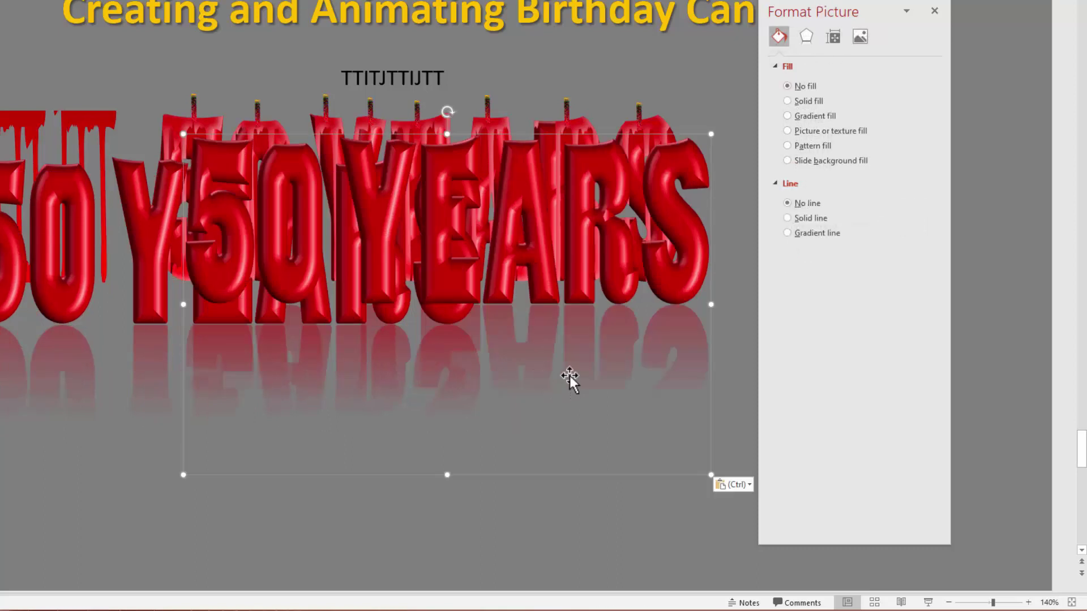
Move the pasted 50 YEARS picture below the candles and delete the reflected shape it was copied from
{"action": "left_click_drag", "start_coordinate": [498, 267], "coordinate": [570, 380]}
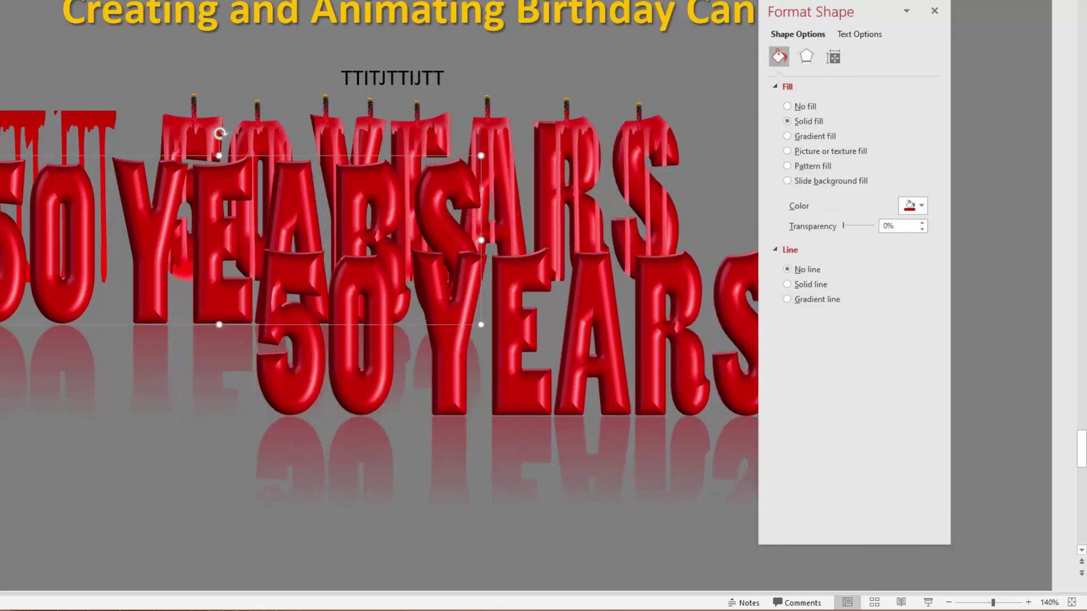
{"action": "left_click", "coordinate": [99, 342]}
{"action": "left_click_drag", "start_coordinate": [328, 364], "coordinate": [132, 317]}
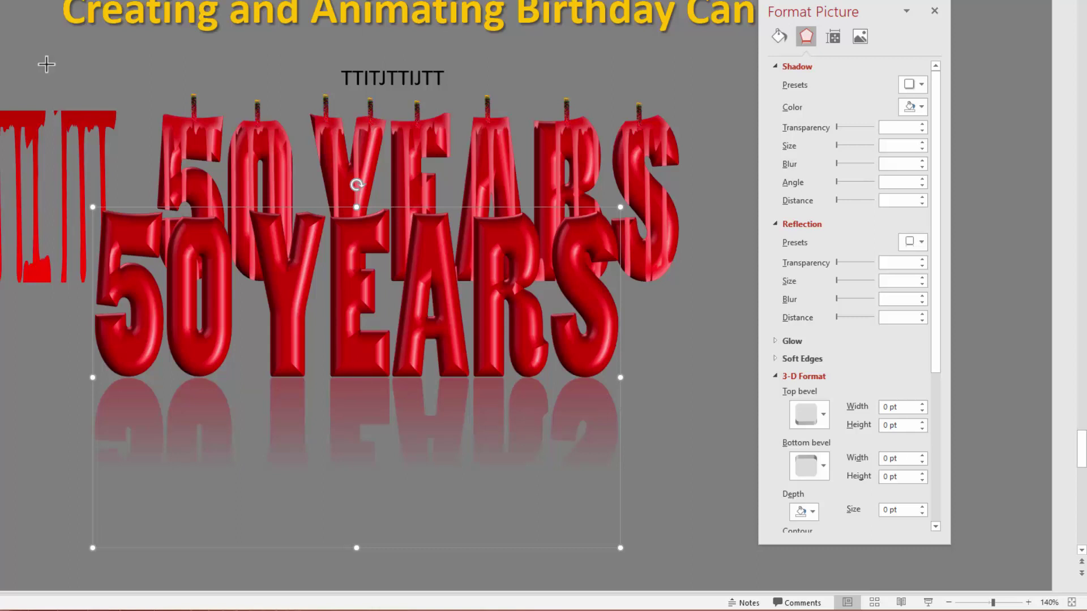
Subtract a rectangle covering the upright letters from the 50 YEARS picture and place the remaining reflection just beneath the candles
{"action": "left_click_drag", "start_coordinate": [56, 90], "coordinate": [660, 377]}
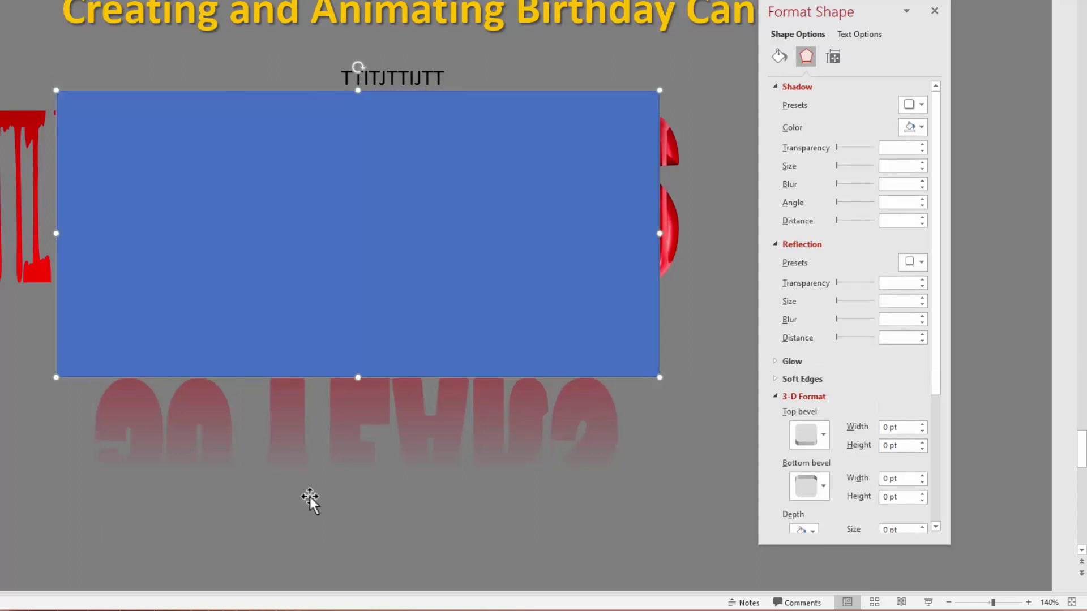
{"action": "left_click", "coordinate": [281, 446], "text": "shift"}
{"action": "left_click", "coordinate": [77, 59]}
{"action": "left_click", "coordinate": [74, 141]}
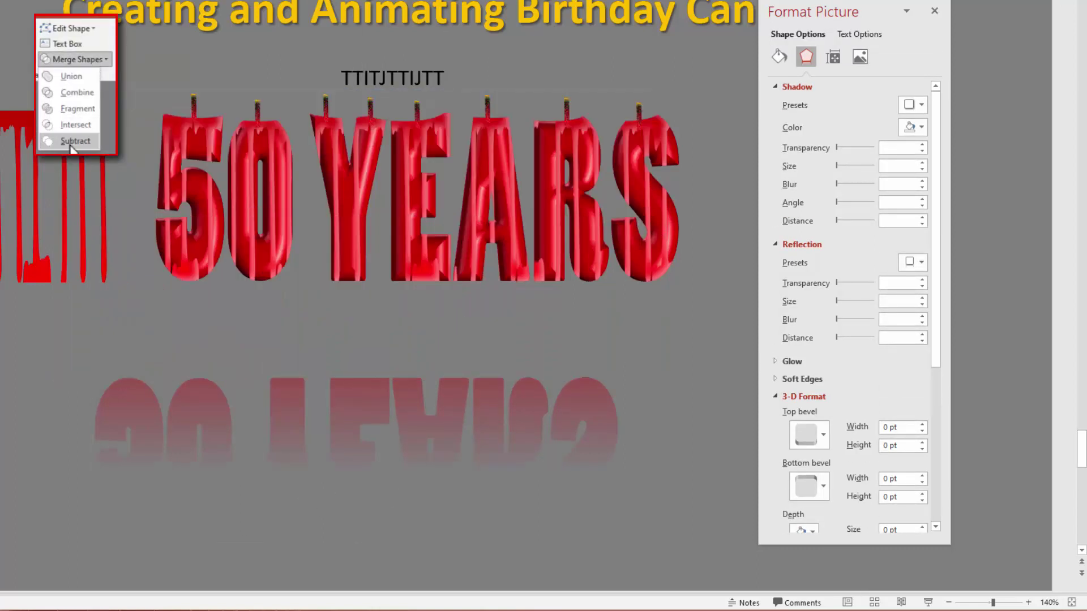
{"action": "left_click_drag", "start_coordinate": [355, 499], "coordinate": [409, 421]}
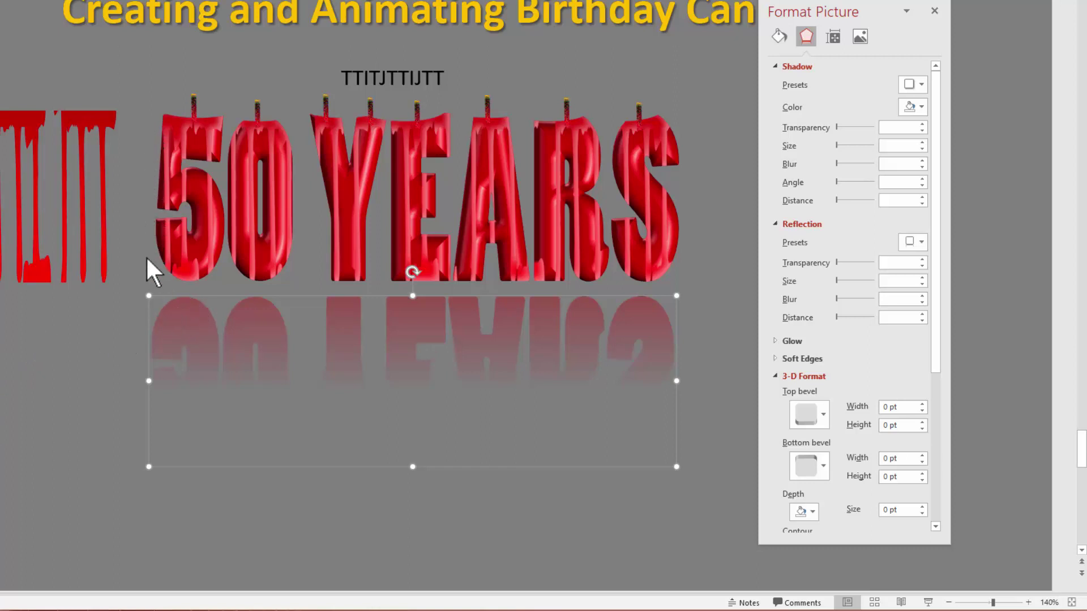
{"action": "left_click_drag", "start_coordinate": [209, 325], "coordinate": [209, 334]}
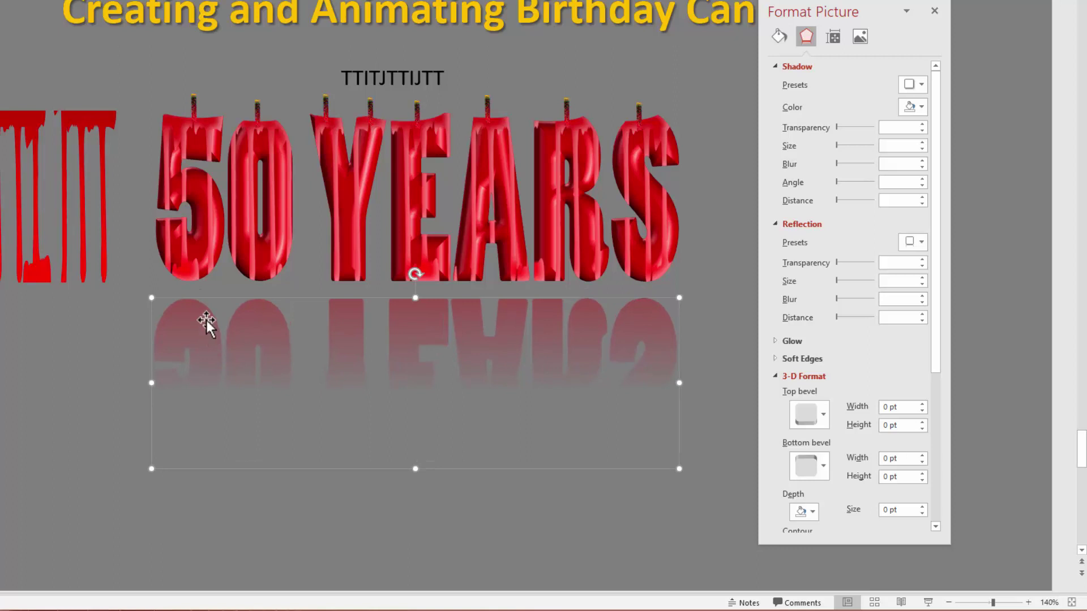
Apply the Blur artistic effect to the reflection picture with a radius of 5
{"action": "left_click_drag", "start_coordinate": [941, 312], "coordinate": [936, 497]}
{"action": "left_click", "coordinate": [922, 497]}
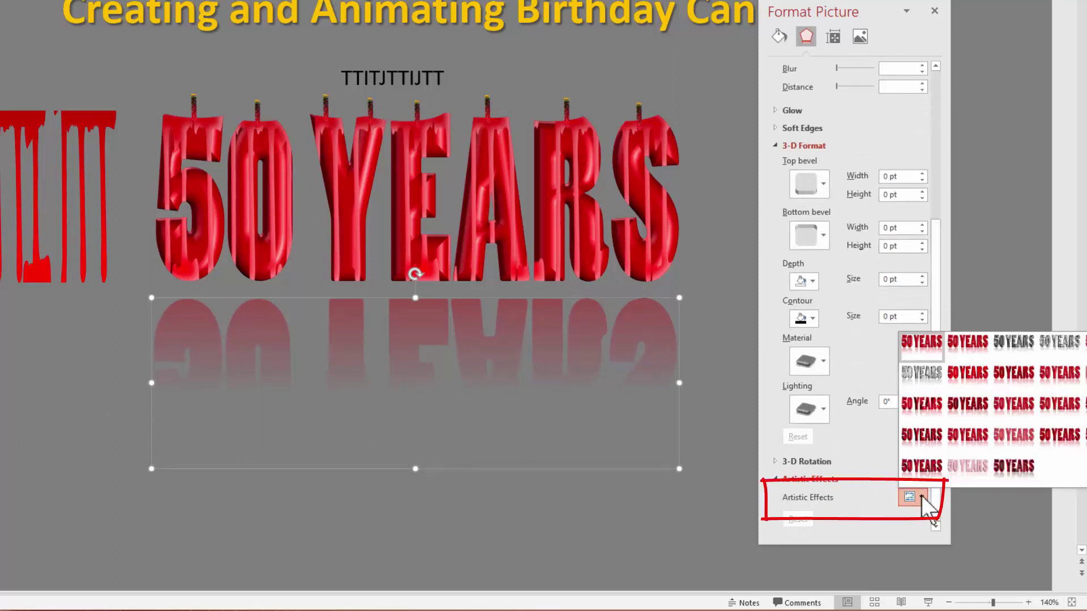
{"action": "left_click", "coordinate": [1047, 354]}
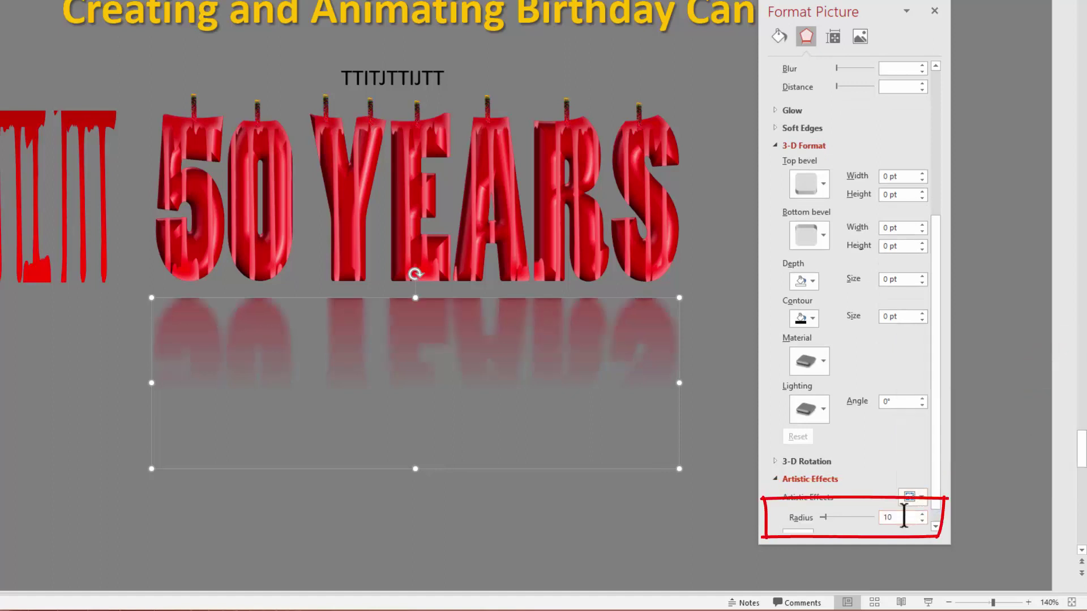
{"action": "left_click_drag", "start_coordinate": [904, 518], "coordinate": [866, 520]}
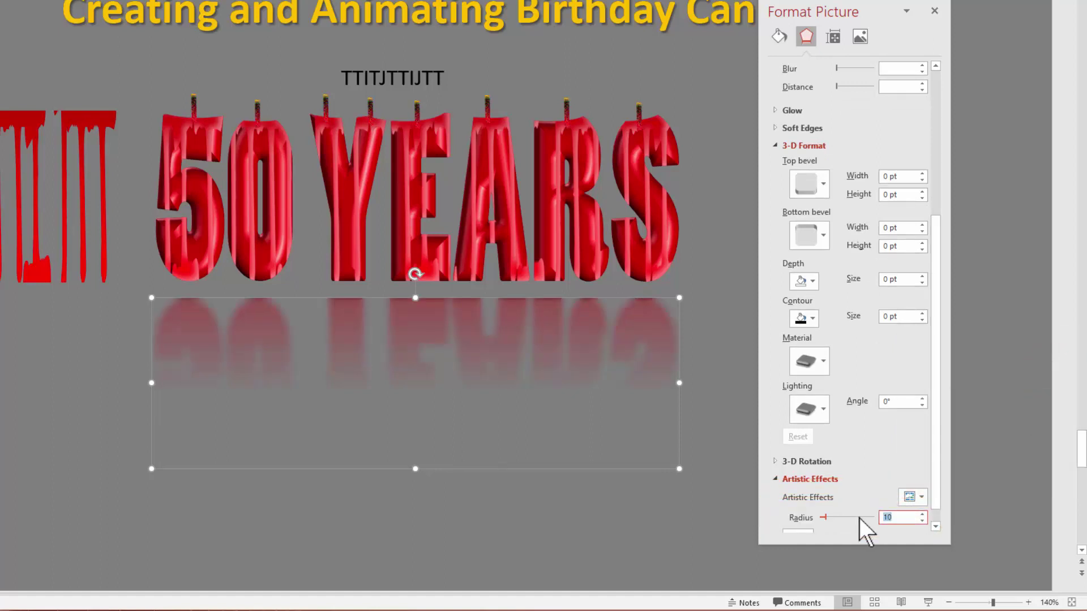
{"action": "type", "text": "5"}
{"action": "left_click", "coordinate": [418, 348]}
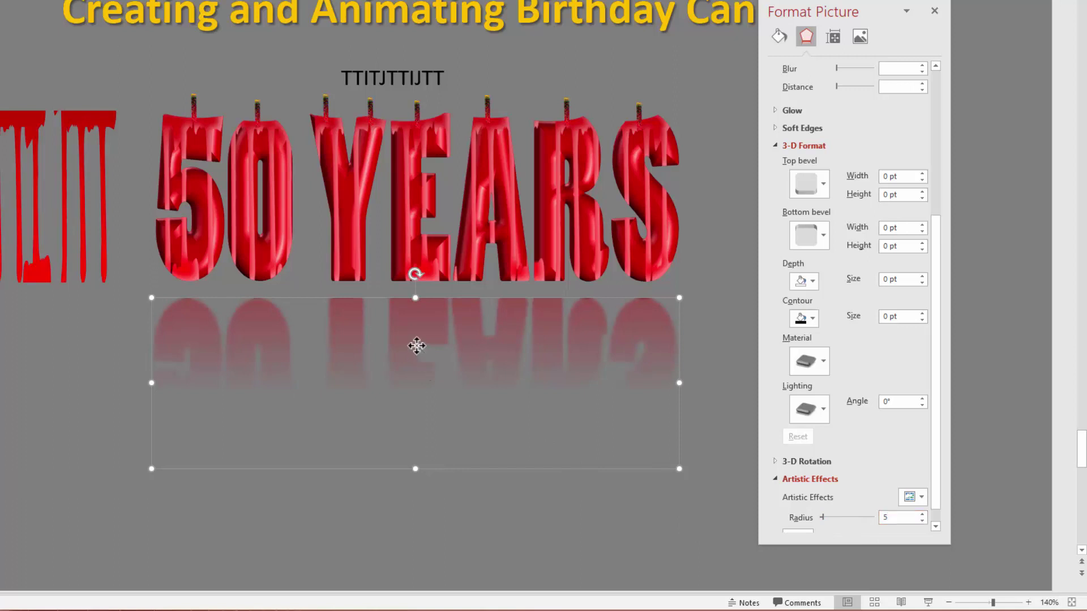
Send the reflection picture to the back and move it up until it meets the bases of the candles
{"action": "left_click_drag", "start_coordinate": [418, 348], "coordinate": [417, 334]}
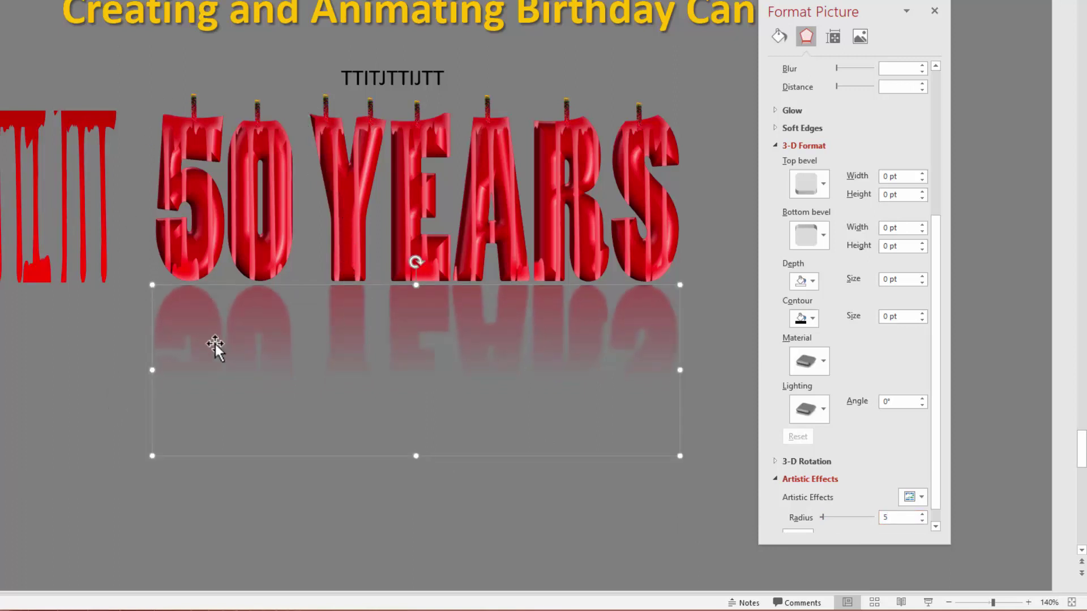
{"action": "left_click_drag", "start_coordinate": [199, 344], "coordinate": [199, 345]}
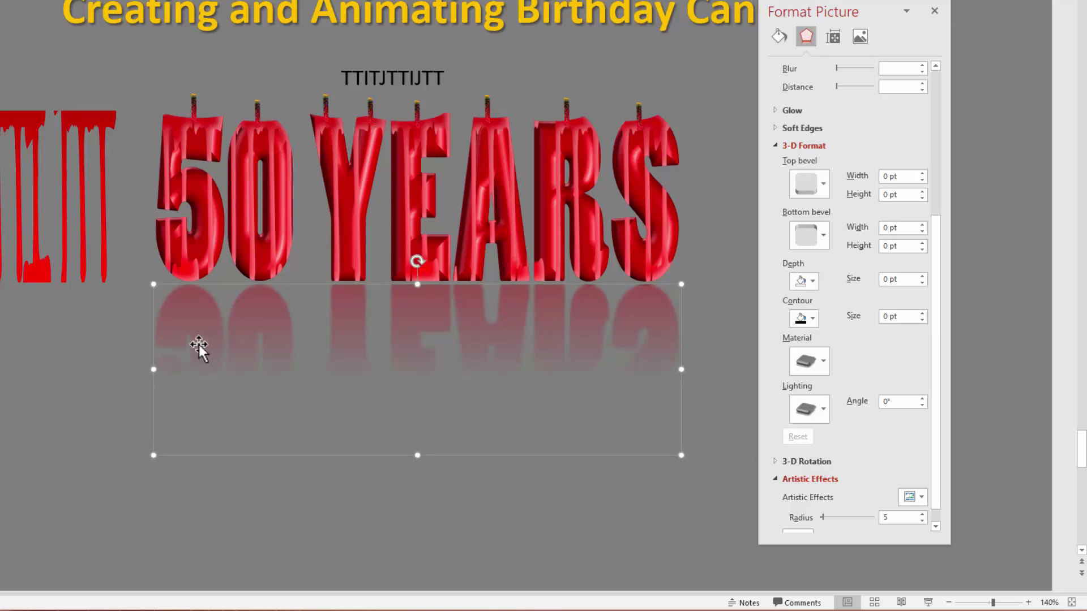
{"action": "right_click", "coordinate": [343, 317]}
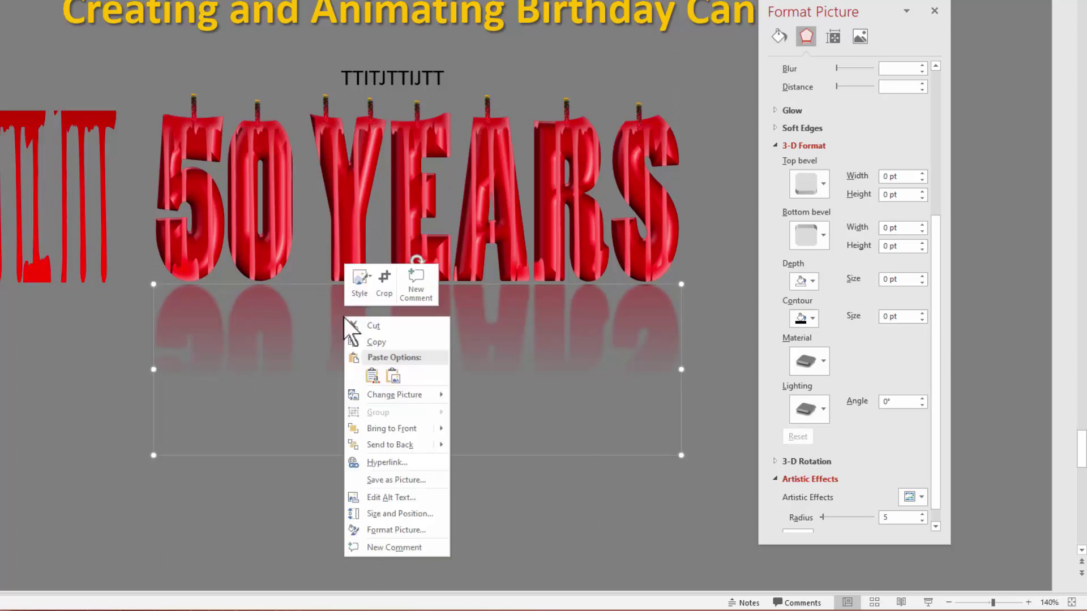
{"action": "left_click", "coordinate": [365, 444]}
{"action": "left_click_drag", "start_coordinate": [365, 368], "coordinate": [362, 365]}
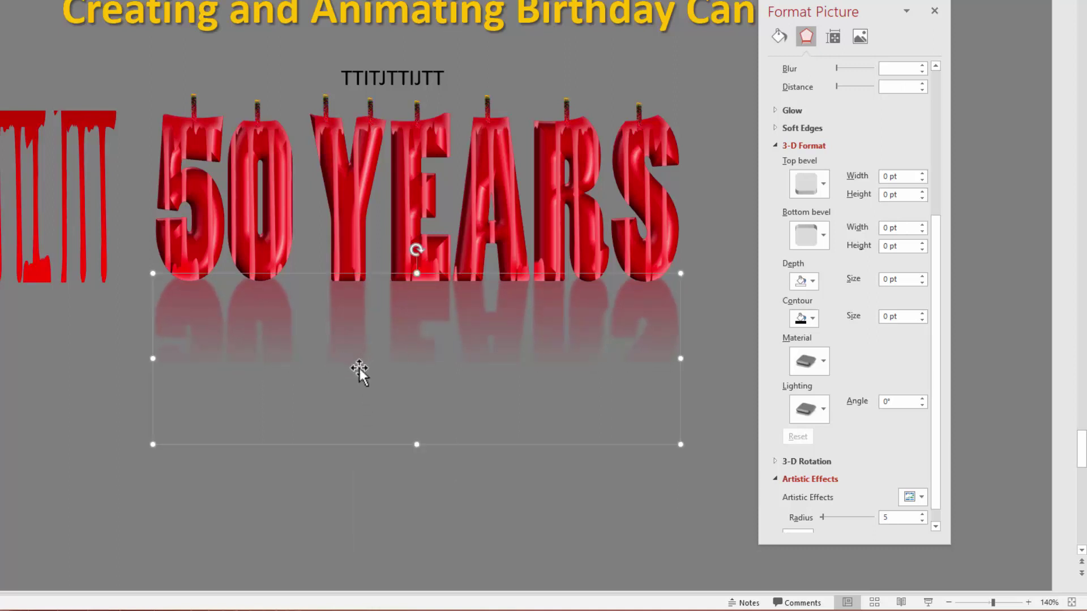
Crop the empty lower part off the reflection picture
{"action": "right_click", "coordinate": [354, 324]}
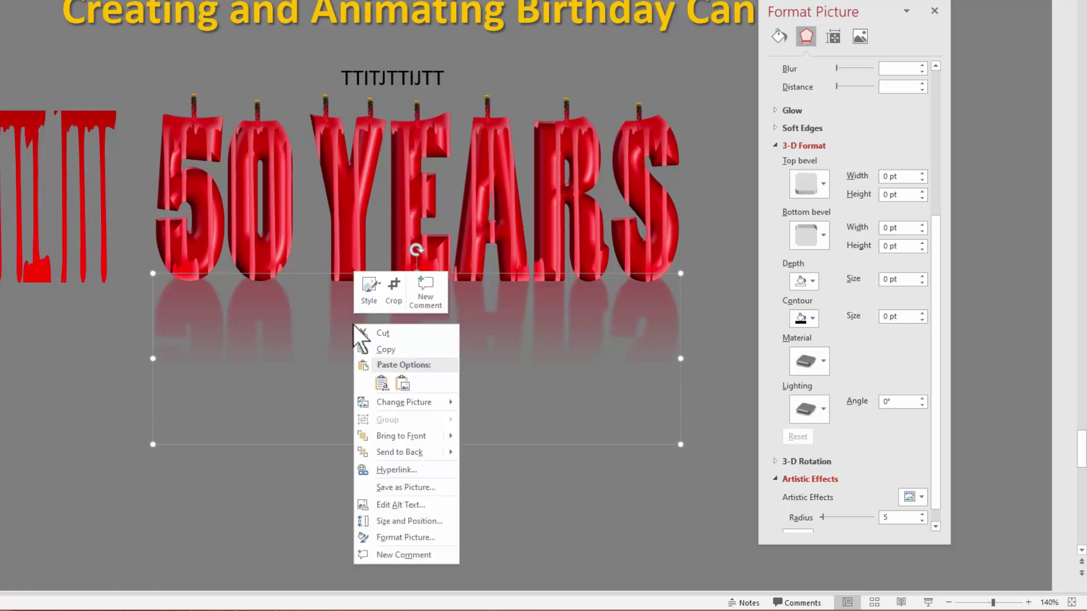
{"action": "left_click", "coordinate": [390, 290]}
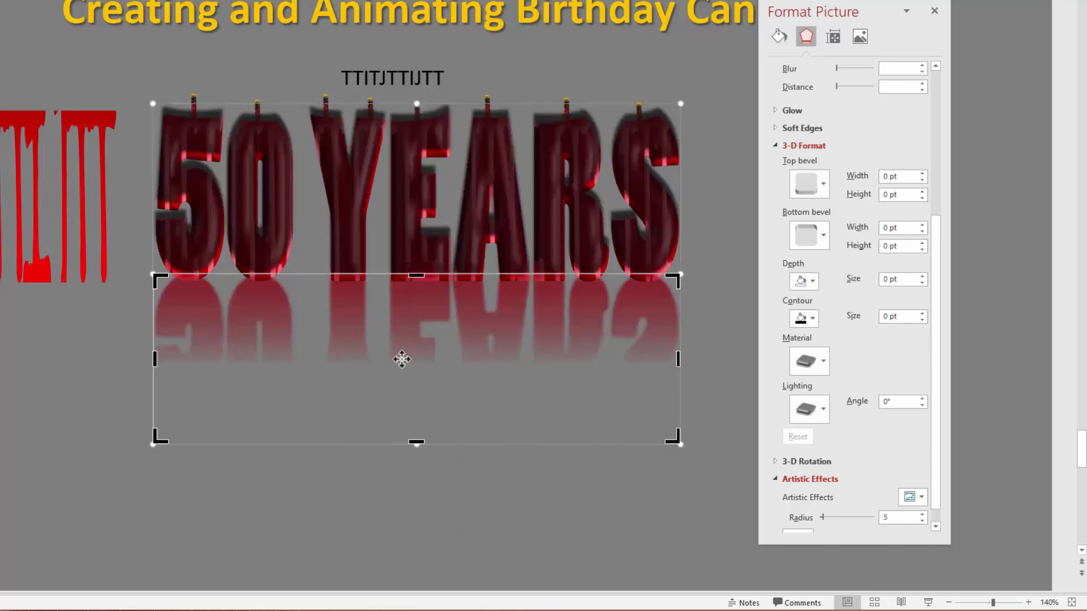
{"action": "left_click_drag", "start_coordinate": [415, 441], "coordinate": [416, 384]}
{"action": "left_click", "coordinate": [371, 469]}
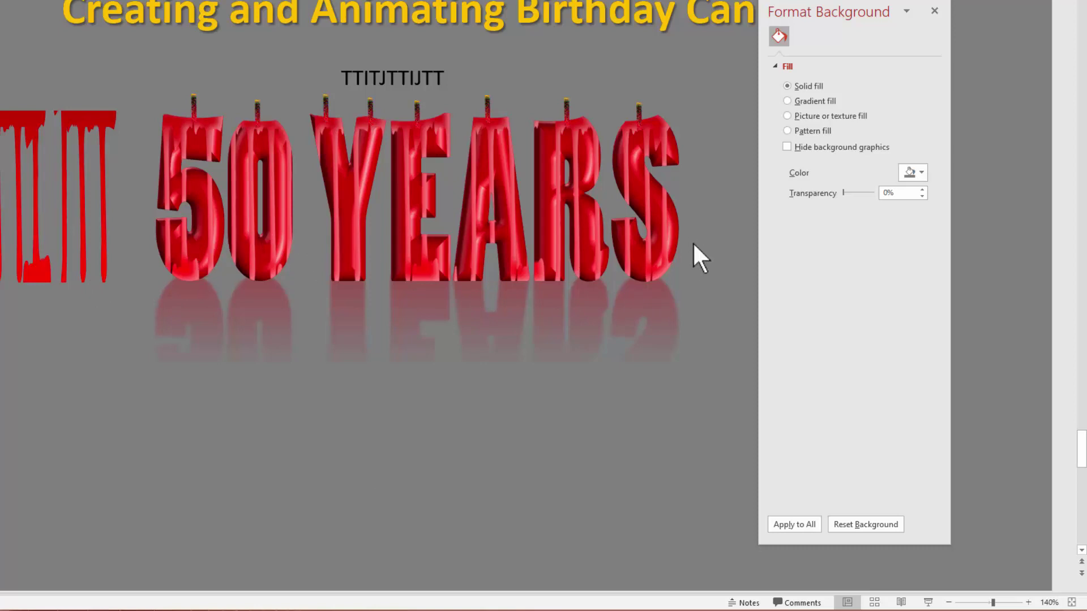
Duplicate the wax drip picture below the candles, flip the copy vertically and align it with the candle bases
{"action": "left_click", "coordinate": [359, 212]}
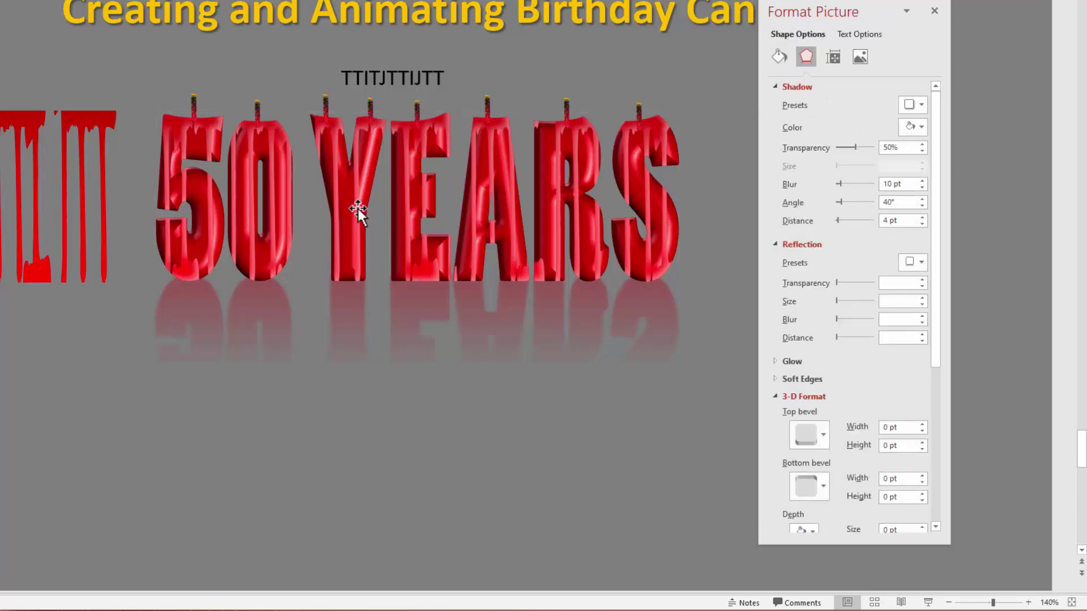
{"action": "left_click_drag", "start_coordinate": [358, 210], "coordinate": [352, 403]}
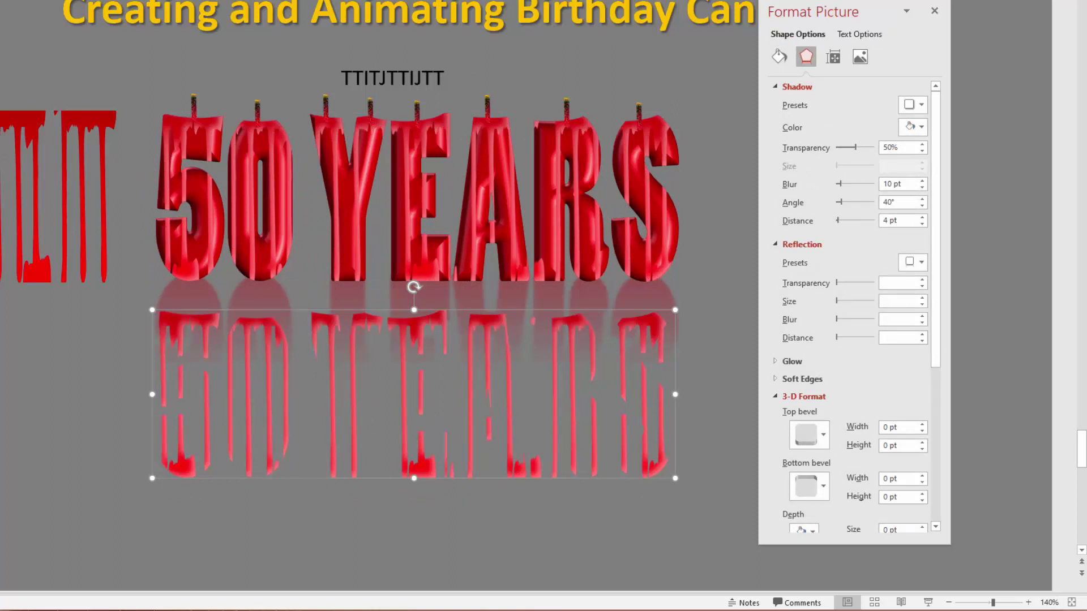
{"action": "left_click", "coordinate": [736, 1]}
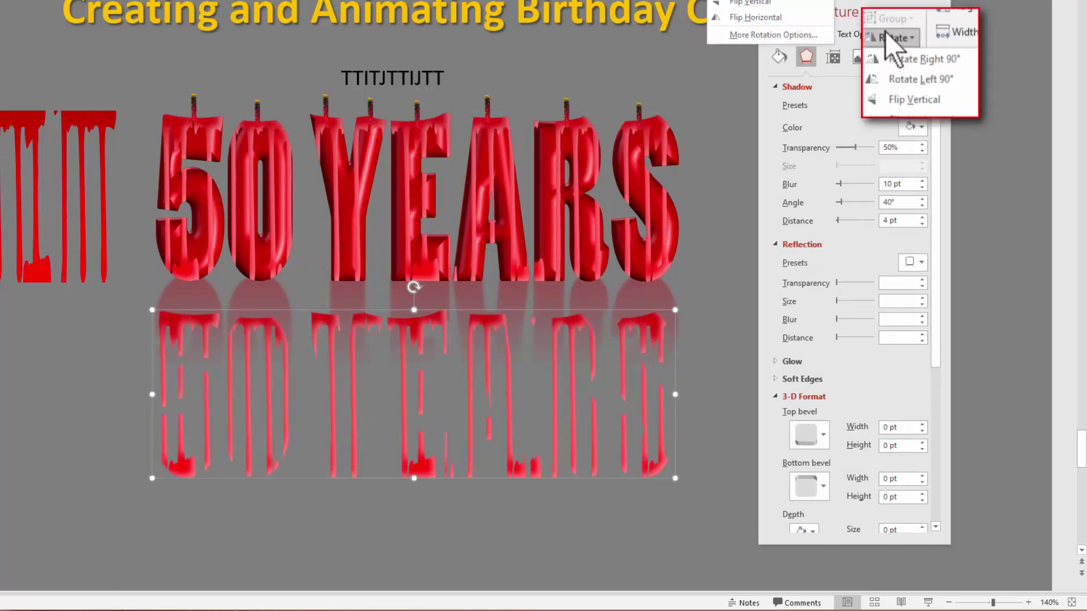
{"action": "left_click", "coordinate": [722, 3]}
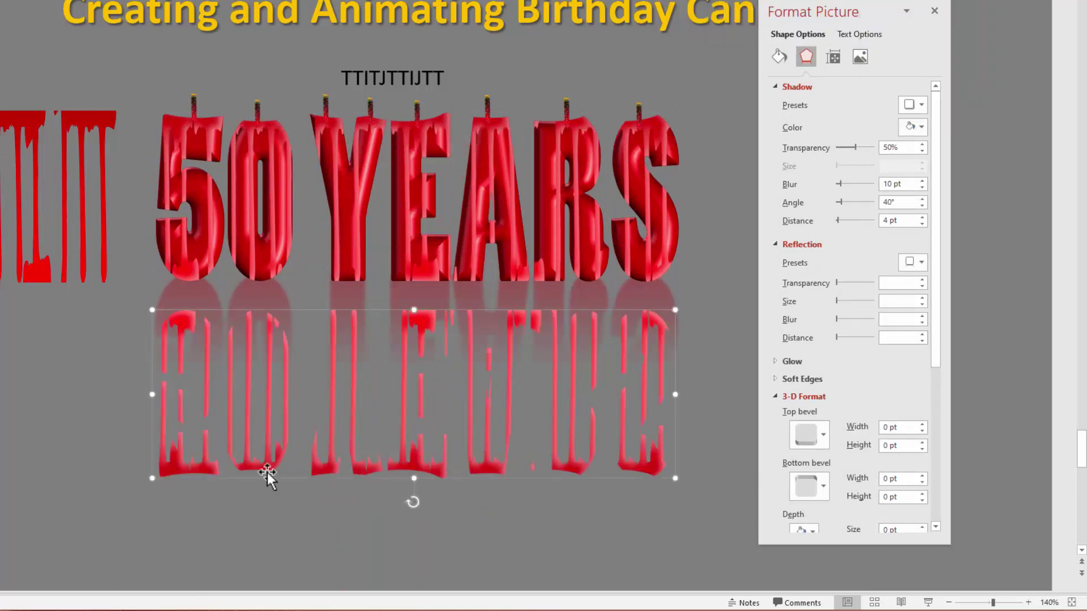
{"action": "left_click_drag", "start_coordinate": [272, 476], "coordinate": [274, 442]}
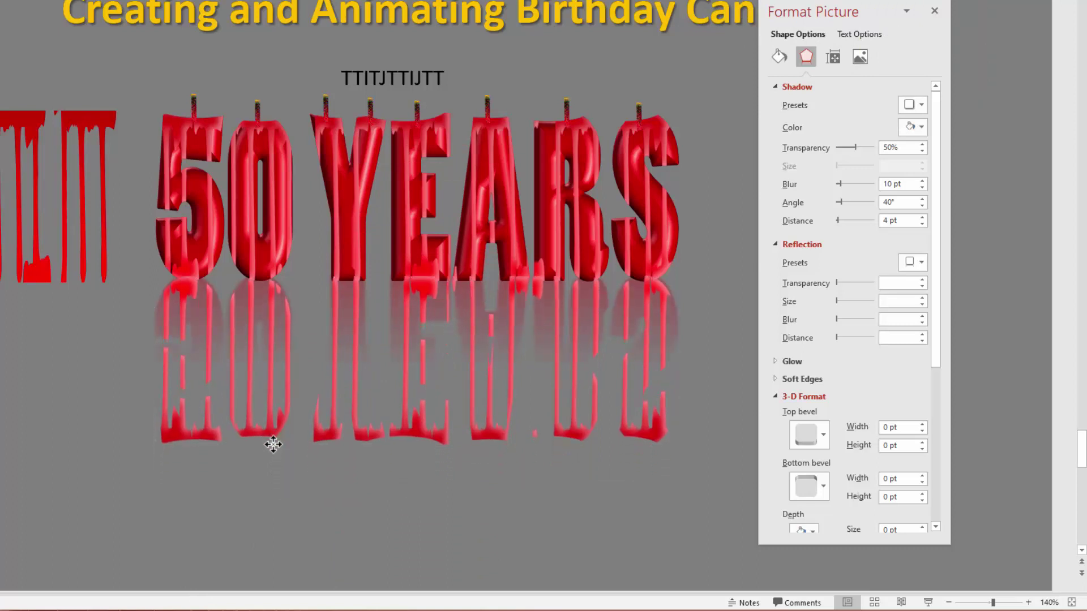
Squash the flipped drip picture into a low strip and position it over the candle bases as melted wax
{"action": "left_click_drag", "start_coordinate": [408, 449], "coordinate": [418, 235]}
{"action": "left_click_drag", "start_coordinate": [395, 286], "coordinate": [386, 297]}
{"action": "left_click", "coordinate": [317, 542]}
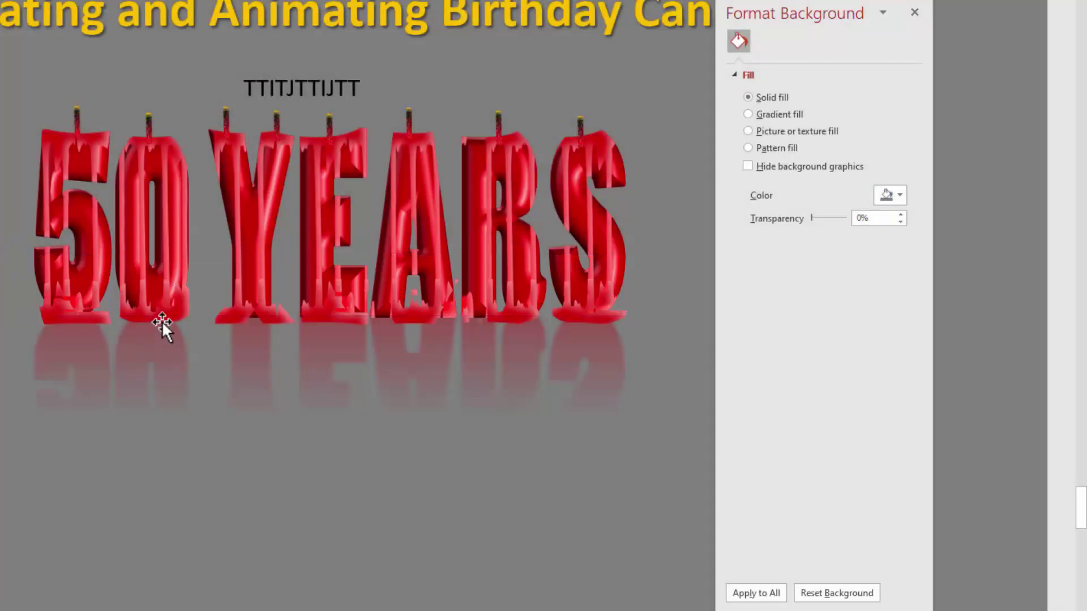
{"action": "left_click", "coordinate": [162, 321]}
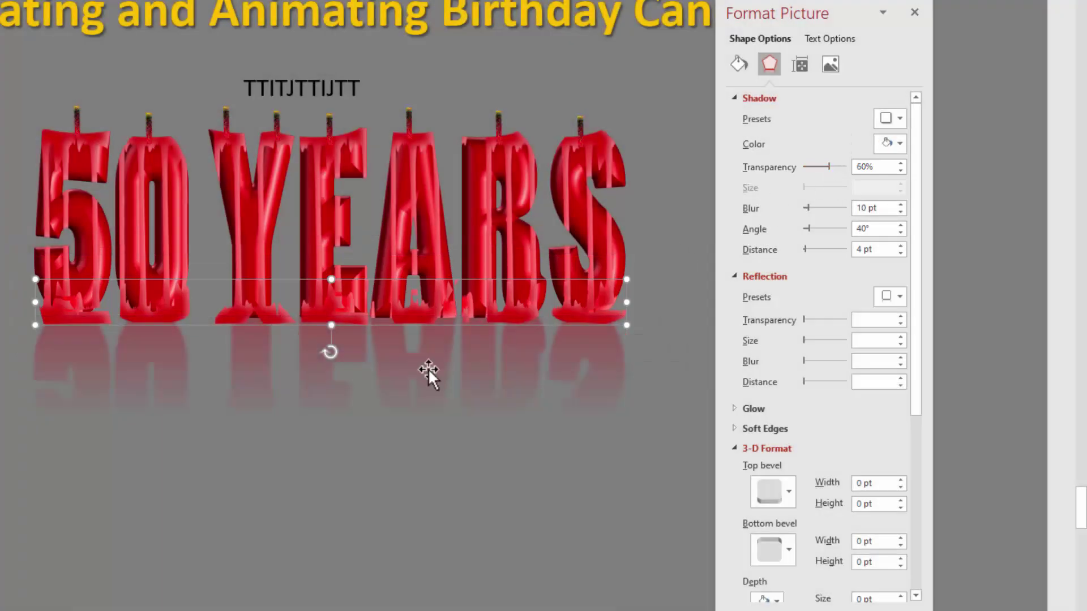
{"action": "left_click", "coordinate": [310, 377]}
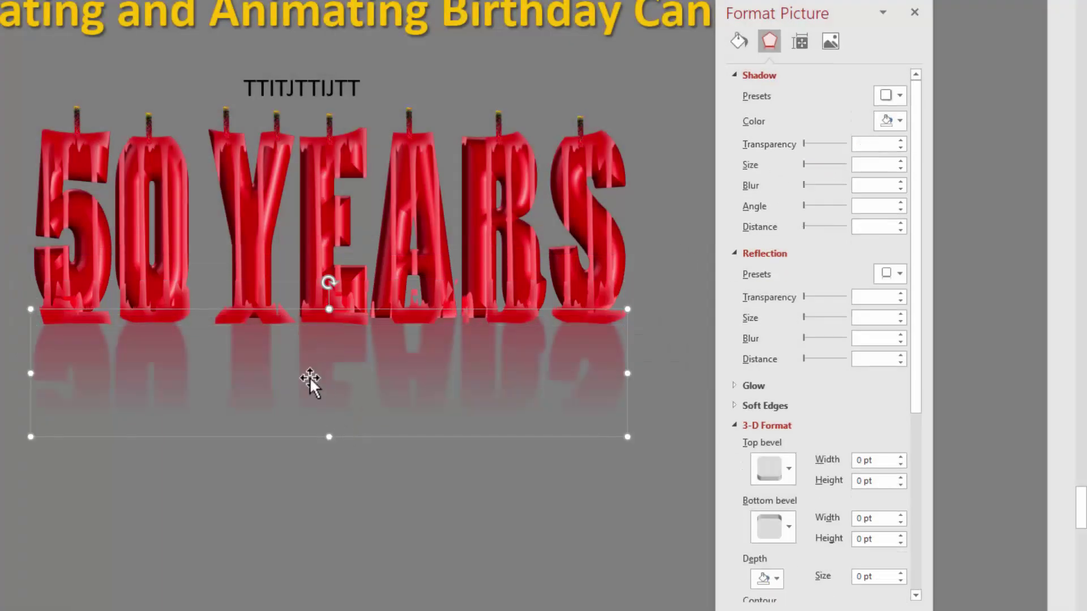
{"action": "left_click", "coordinate": [240, 303]}
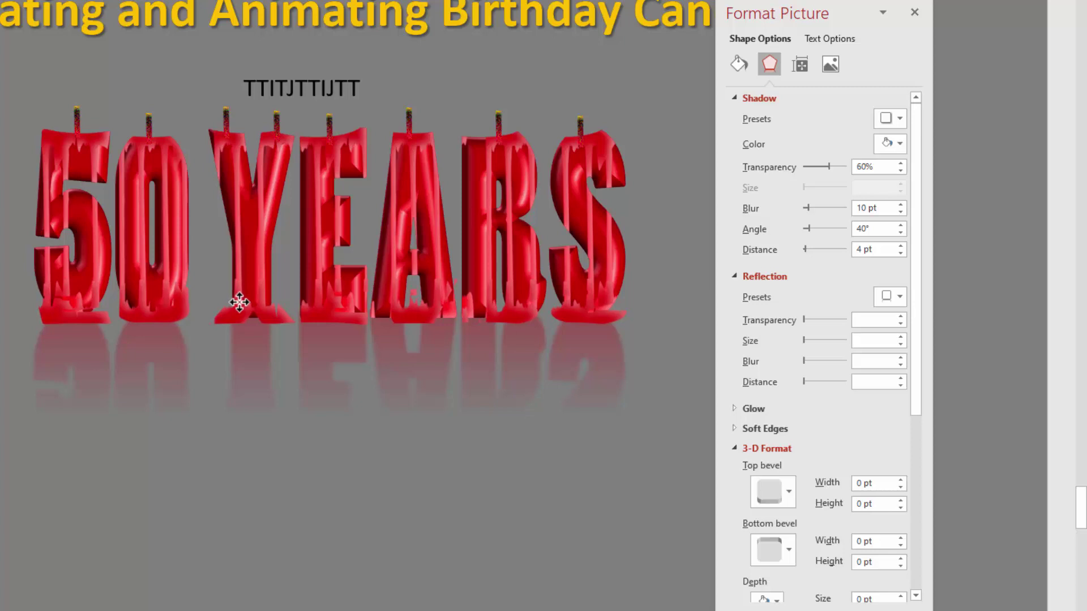
{"action": "key", "text": "Escape"}
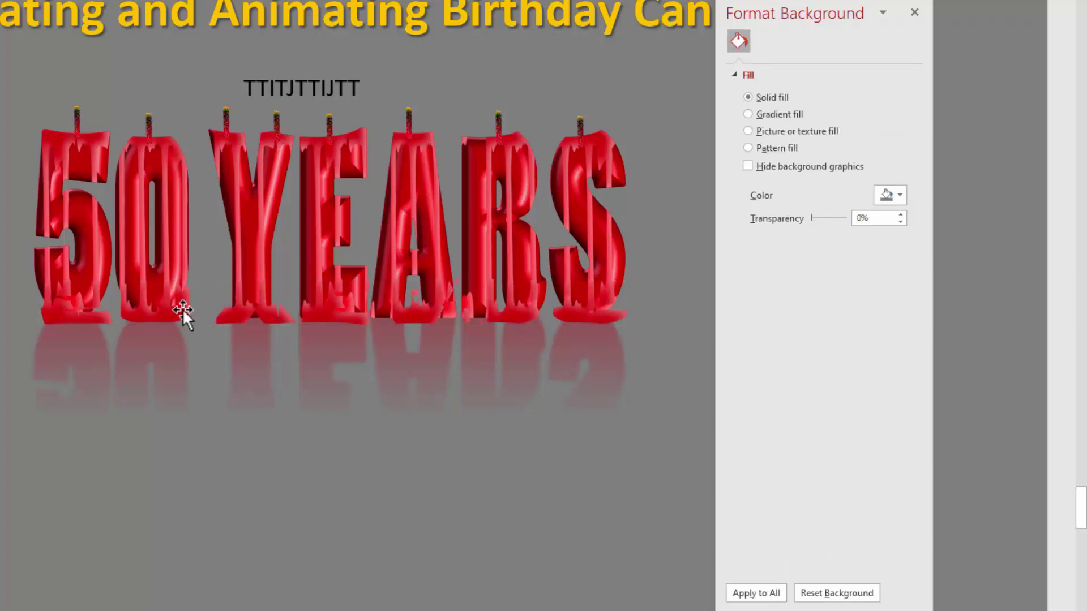
Duplicate the melted wax strip at the candle bases and place the copy below the candles' reflection
{"action": "left_click", "coordinate": [182, 308]}
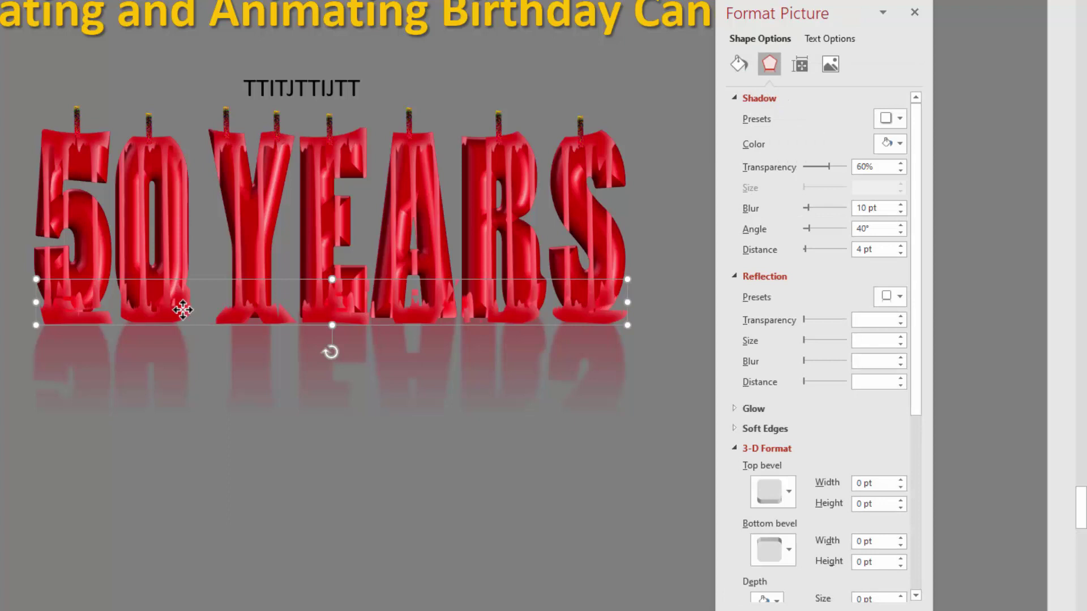
{"action": "key", "text": "ctrl+v"}
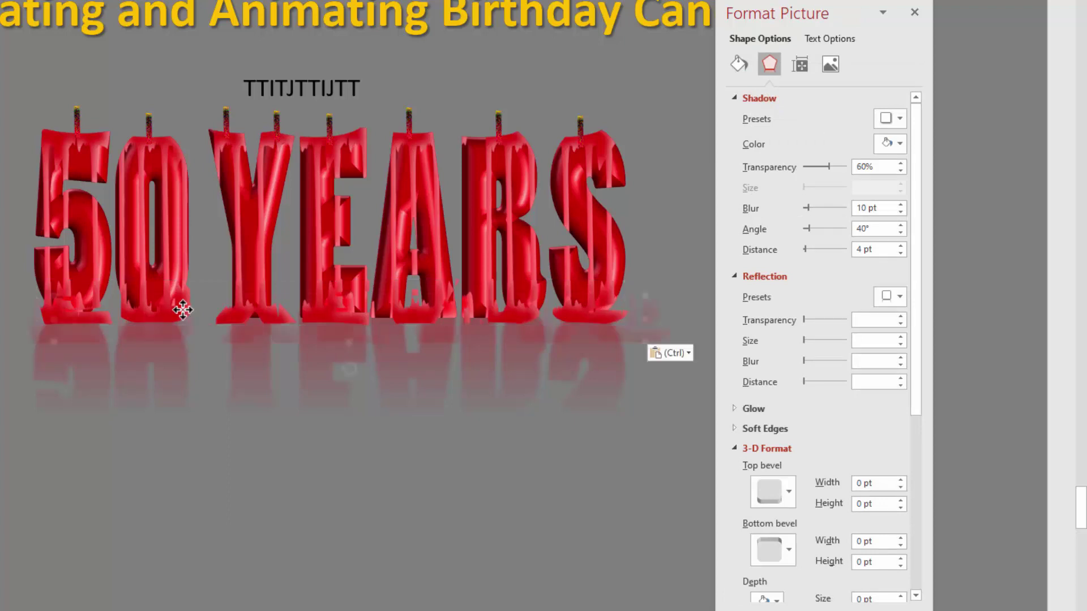
{"action": "left_click_drag", "start_coordinate": [253, 331], "coordinate": [204, 459]}
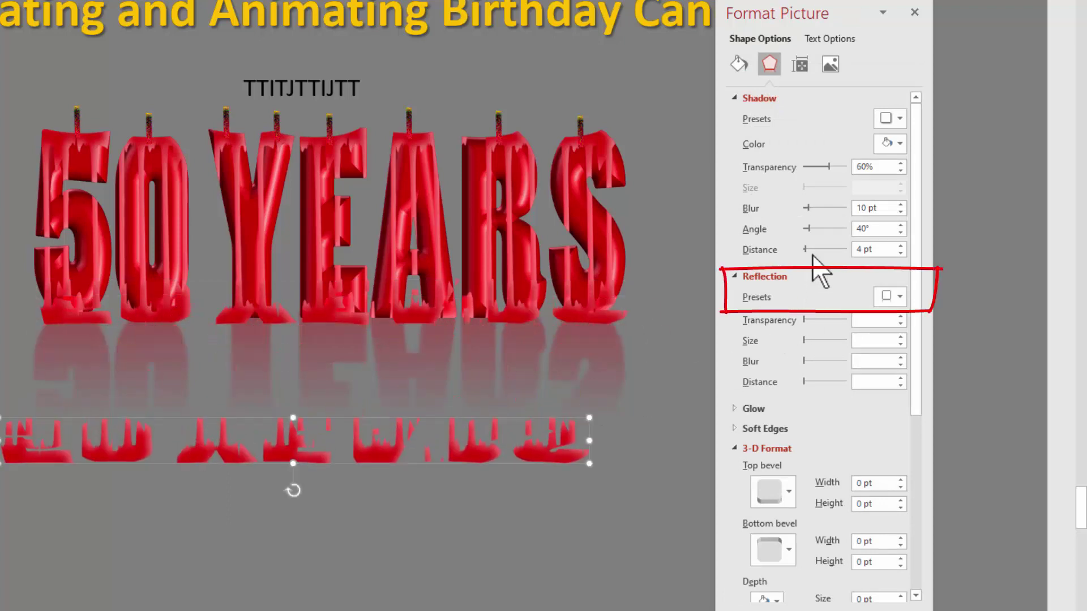
Give the copied wax strip the third preset reflection variation and set the reflection's transparency to 60%
{"action": "left_click", "coordinate": [895, 296]}
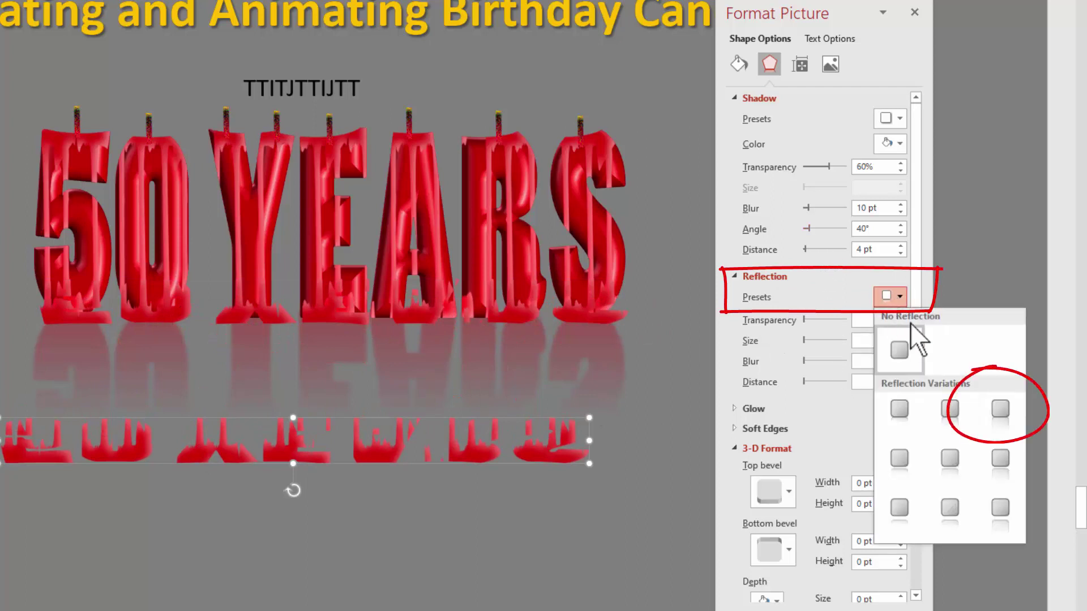
{"action": "left_click", "coordinate": [1000, 410]}
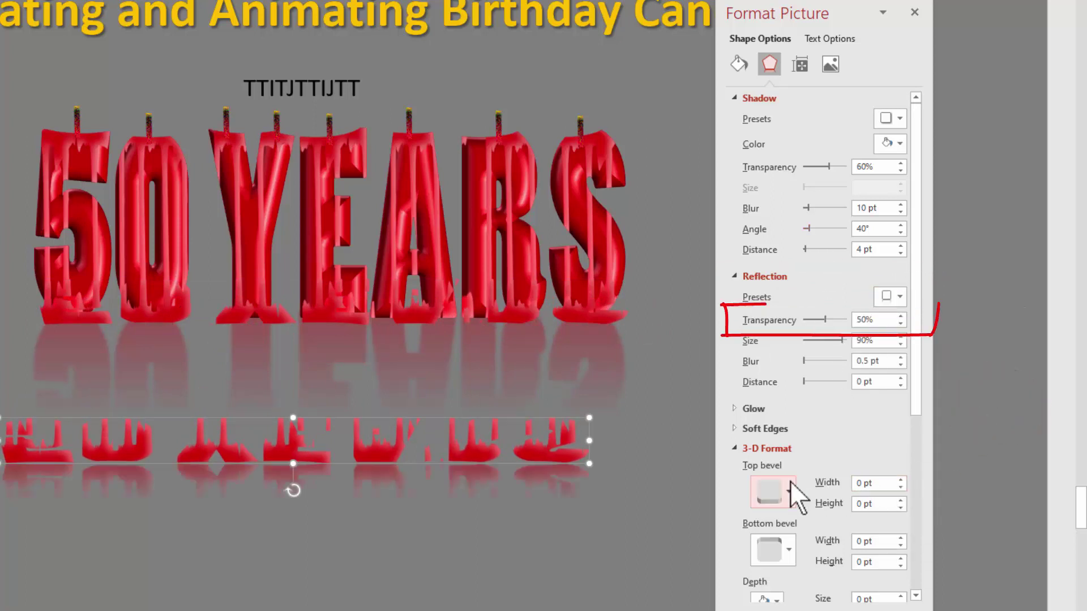
{"action": "left_click_drag", "start_coordinate": [826, 321], "coordinate": [830, 322]}
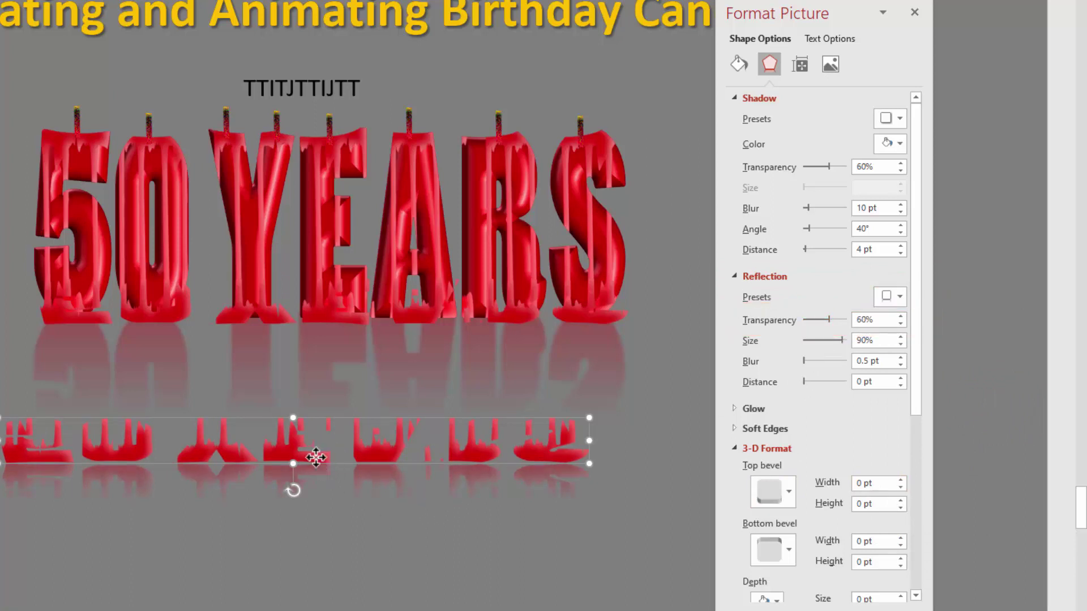
Paste the wax strip copy with its reflection as a picture and place that picture in the empty area below the candles
{"action": "left_click_drag", "start_coordinate": [316, 457], "coordinate": [246, 420]}
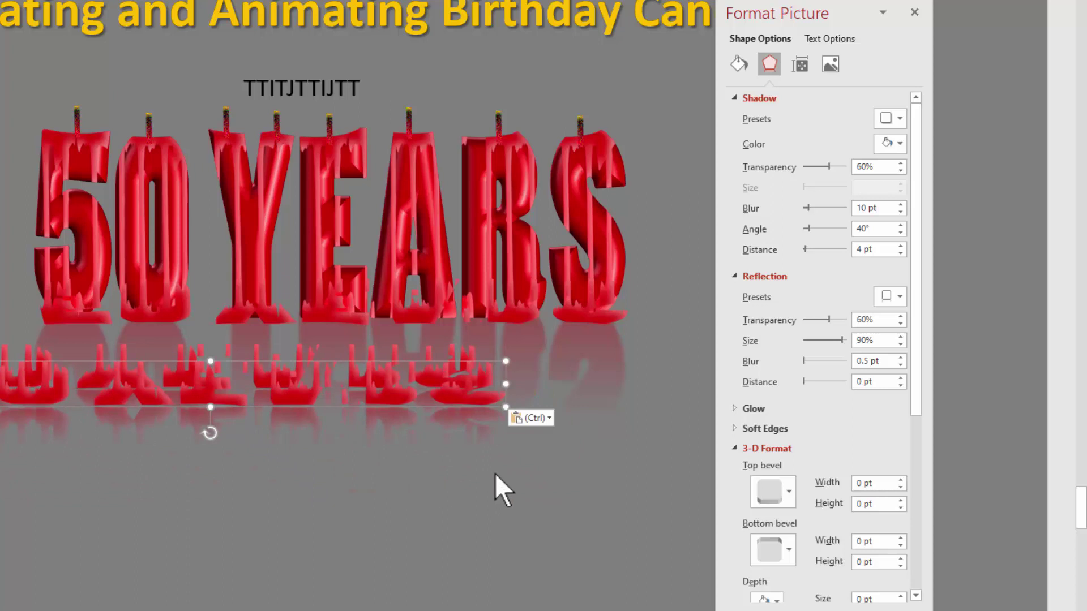
{"action": "left_click", "coordinate": [550, 422]}
{"action": "left_click", "coordinate": [541, 456]}
{"action": "key", "text": "ctrl+z"}
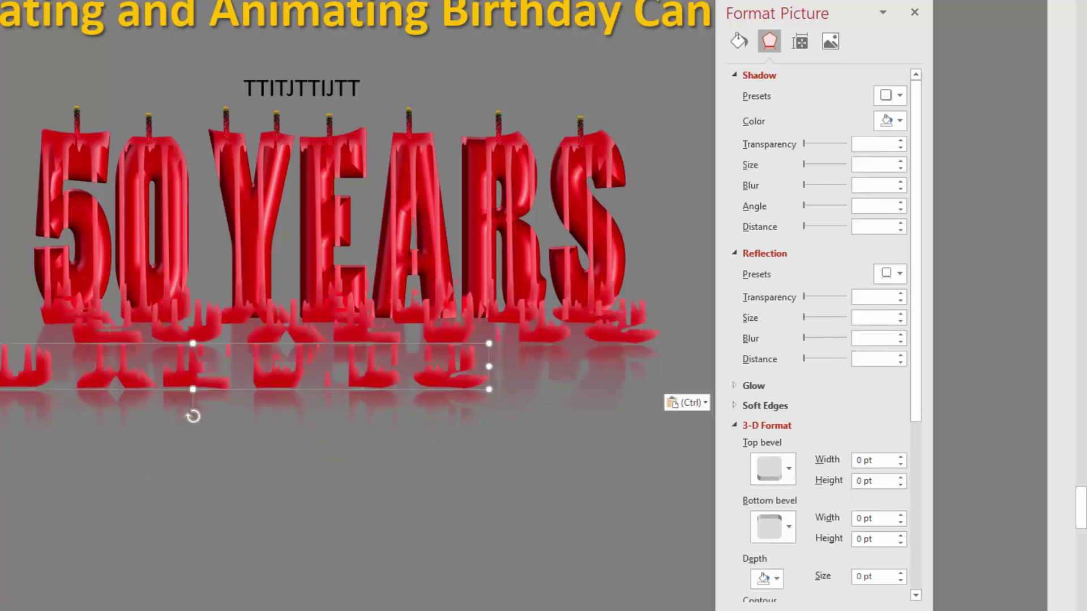
{"action": "left_click", "coordinate": [145, 328]}
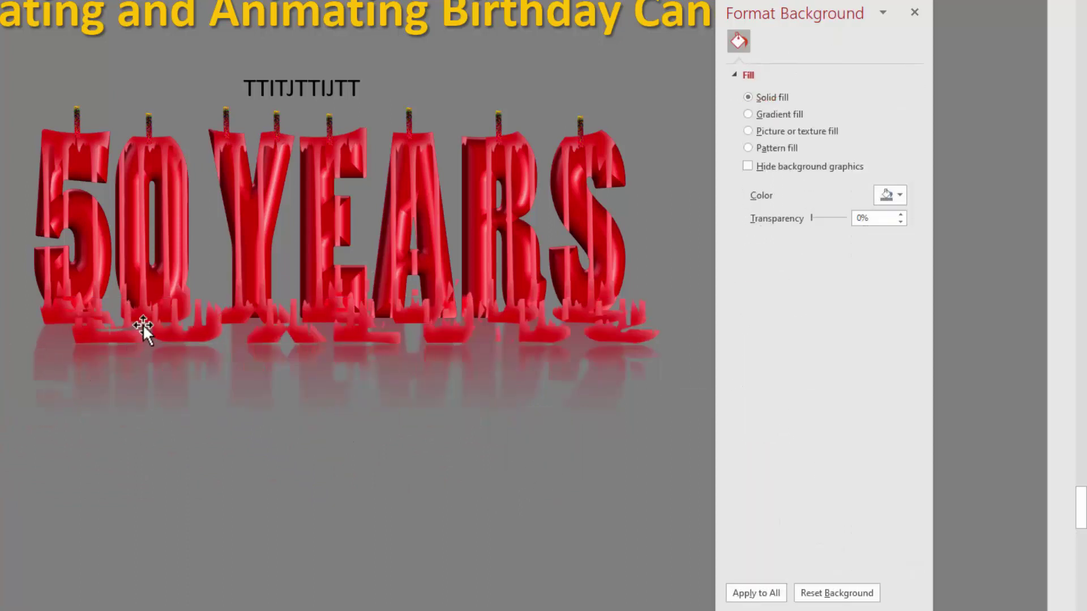
{"action": "left_click_drag", "start_coordinate": [97, 408], "coordinate": [82, 447]}
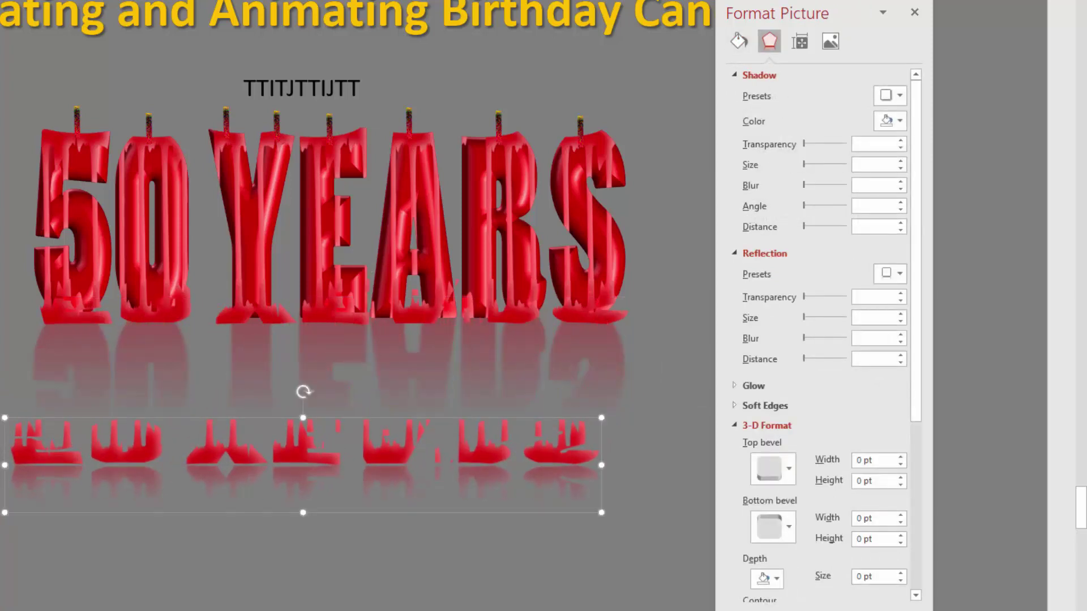
Cover the wax strip in the pasted picture with a rectangle and subtract it, keeping only the strip's reflection
{"action": "left_click_drag", "start_coordinate": [8, 364], "coordinate": [644, 465]}
{"action": "left_click", "coordinate": [387, 490]}
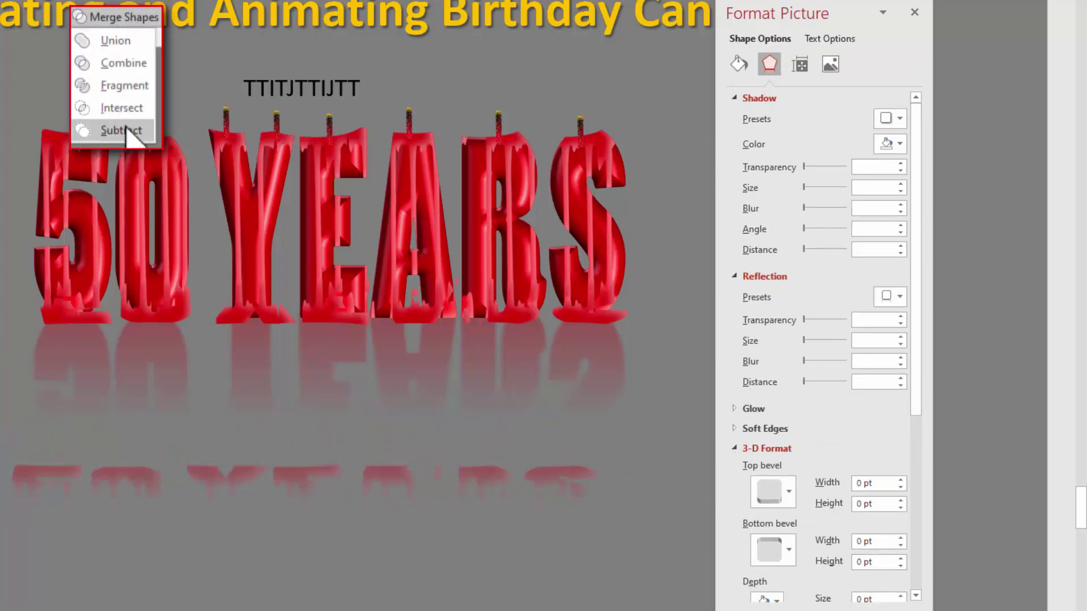
{"action": "left_click", "coordinate": [128, 132]}
Send the candle and wax reflection pictures to the back and move the wax reflection up against the candle bases
{"action": "left_click_drag", "start_coordinate": [255, 465], "coordinate": [284, 364]}
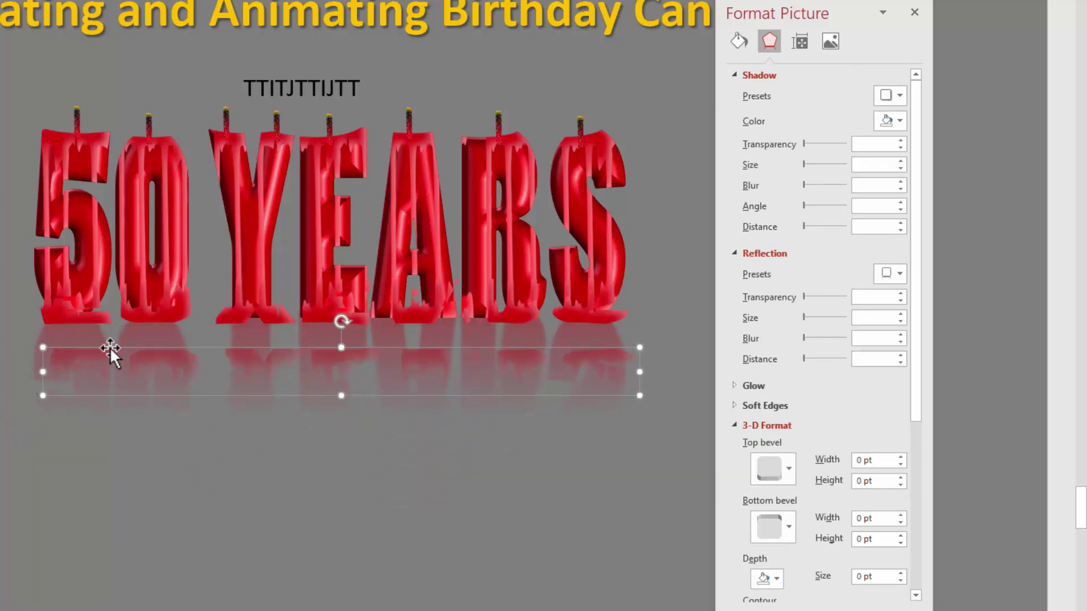
{"action": "left_click", "coordinate": [137, 334]}
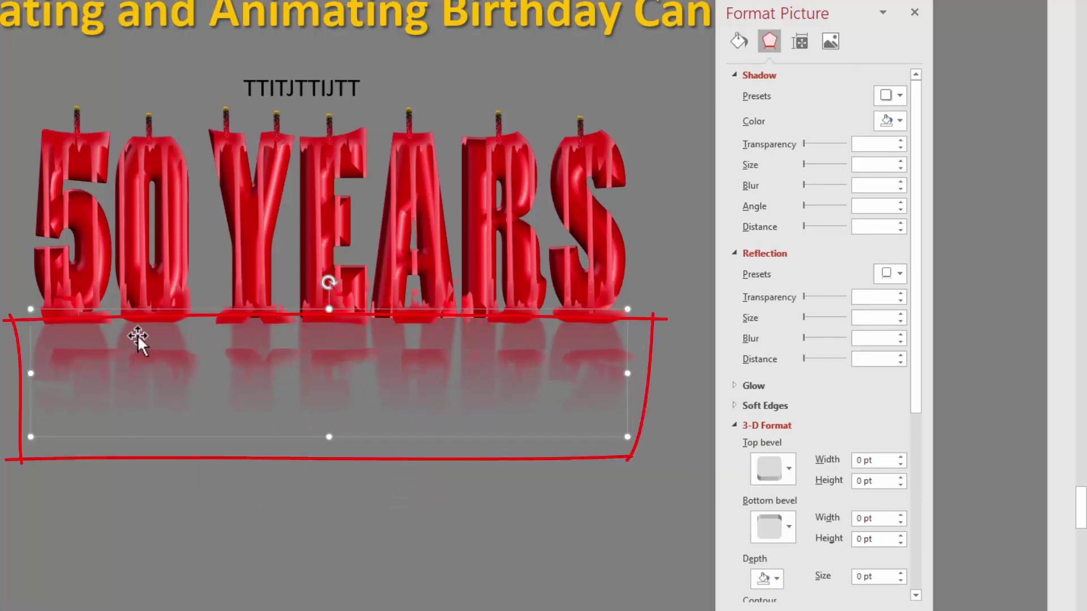
{"action": "left_click", "coordinate": [158, 360], "text": "shift"}
{"action": "right_click", "coordinate": [158, 359]}
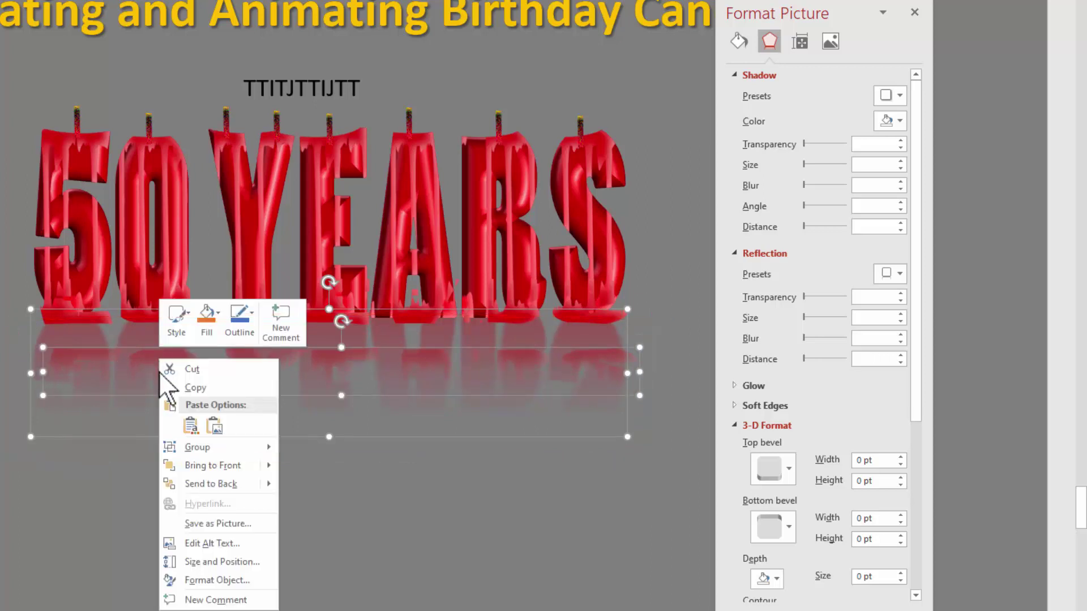
{"action": "left_click", "coordinate": [196, 477]}
{"action": "left_click", "coordinate": [310, 593]}
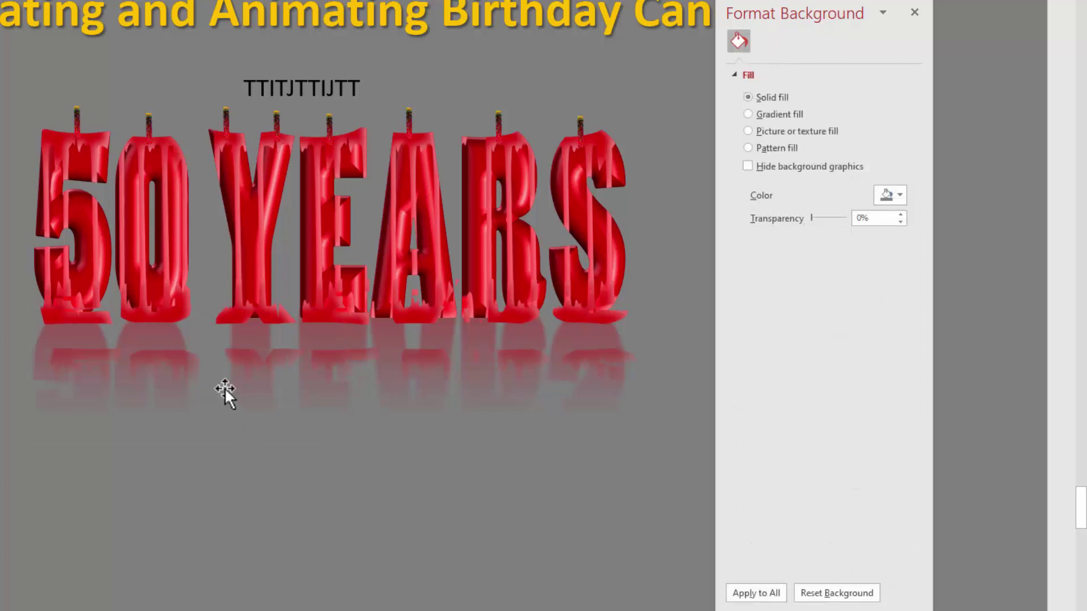
{"action": "left_click_drag", "start_coordinate": [181, 362], "coordinate": [172, 334]}
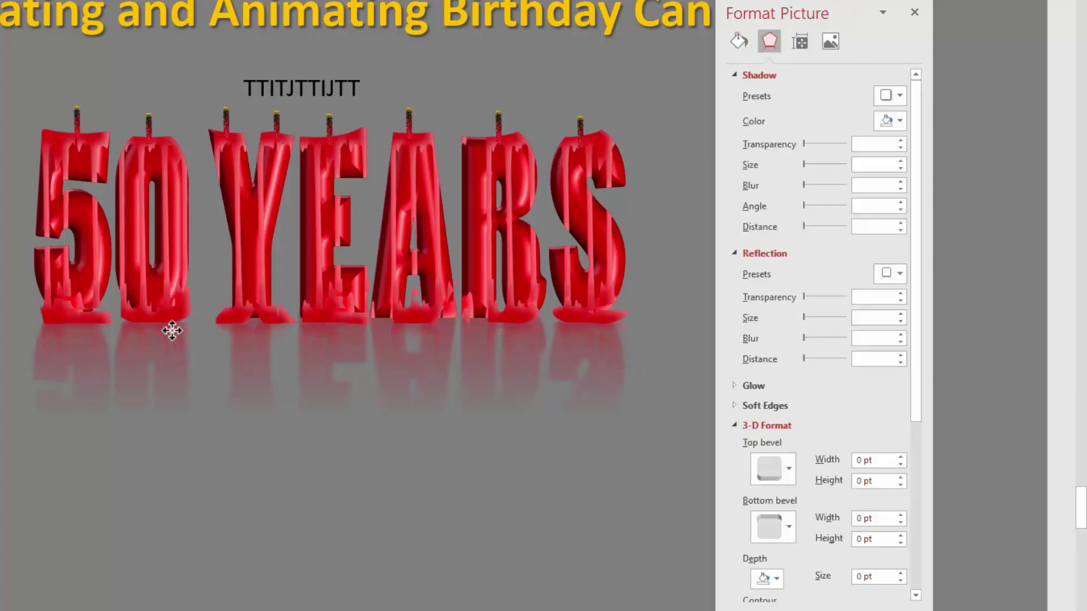
{"action": "left_click", "coordinate": [198, 520]}
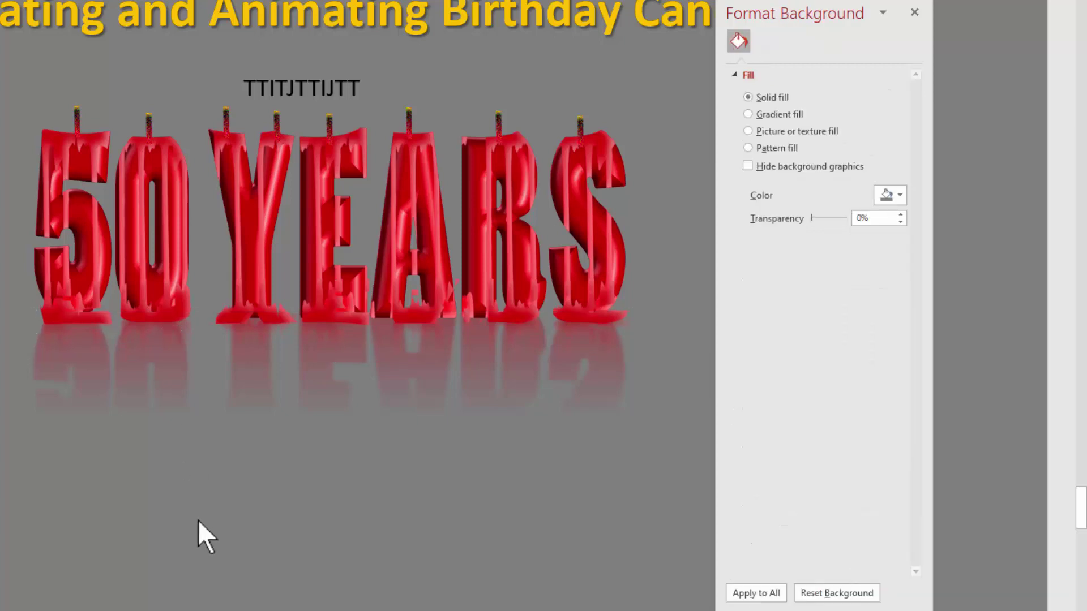
Apply the strongest color saturation preset to the wax reflection picture and open its brightness and contrast corrections
{"action": "left_click", "coordinate": [137, 337]}
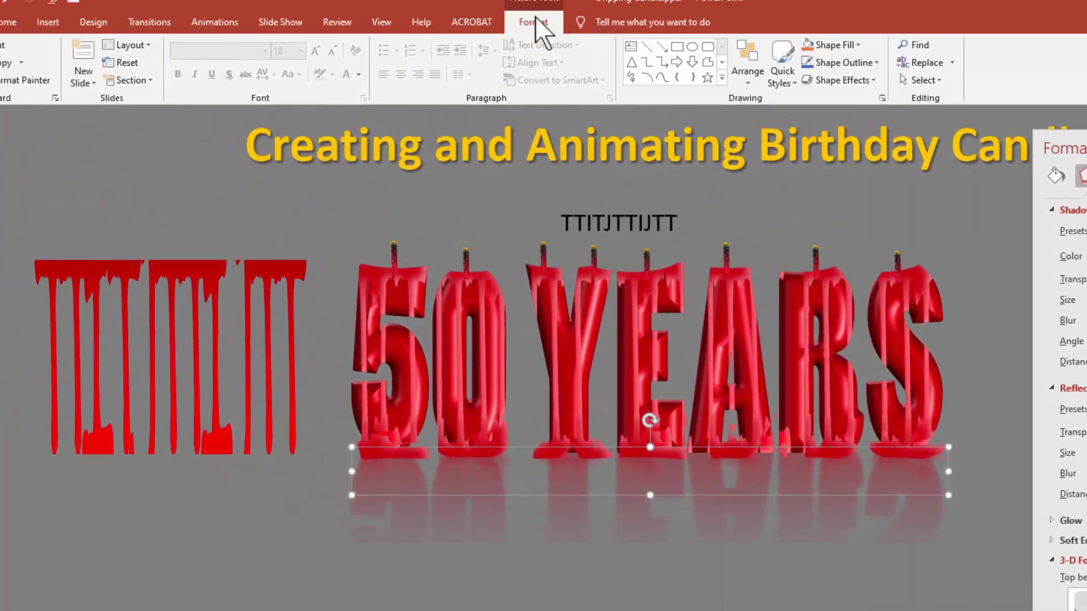
{"action": "left_click", "coordinate": [535, 15]}
{"action": "left_click", "coordinate": [74, 72]}
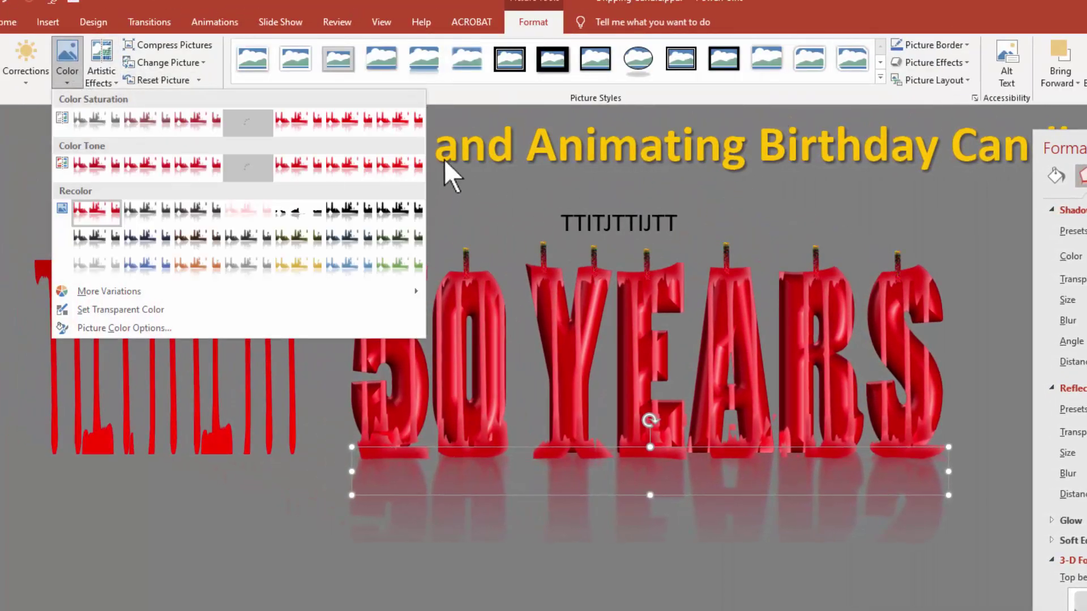
{"action": "left_click", "coordinate": [406, 117]}
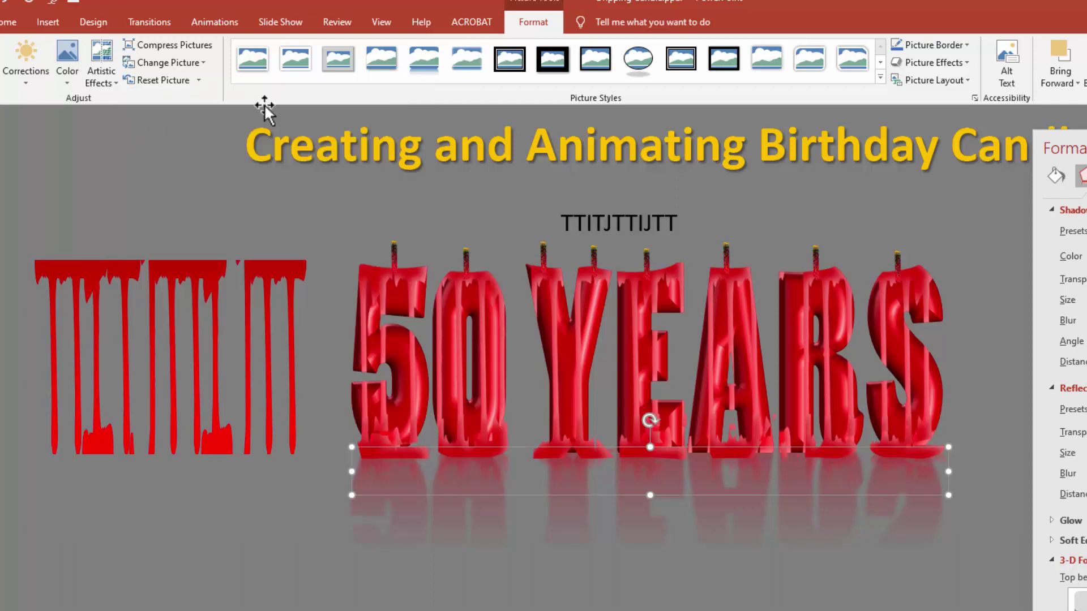
{"action": "left_click", "coordinate": [17, 56]}
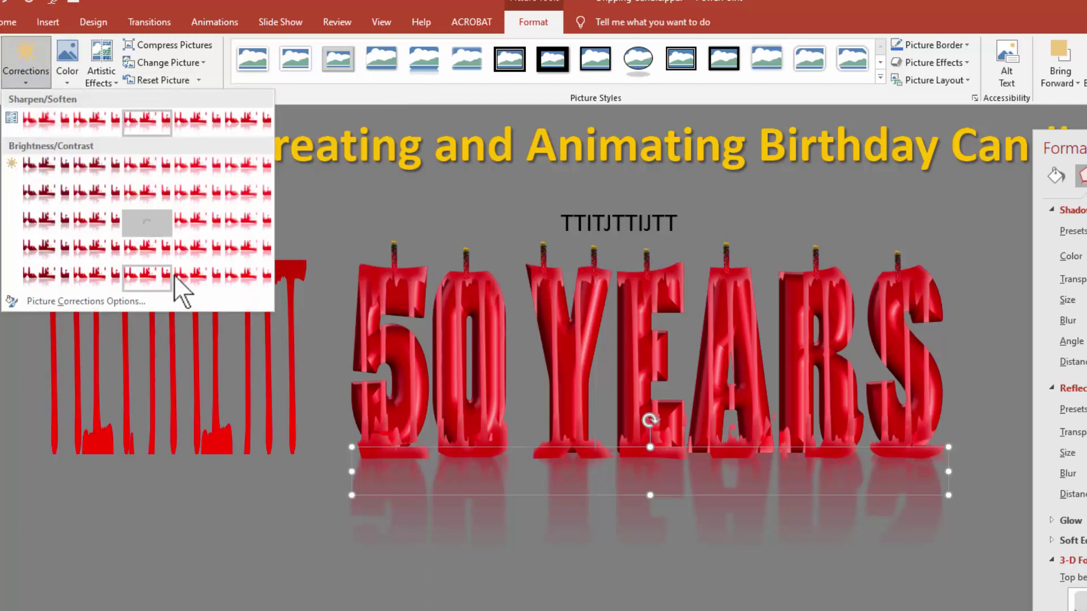
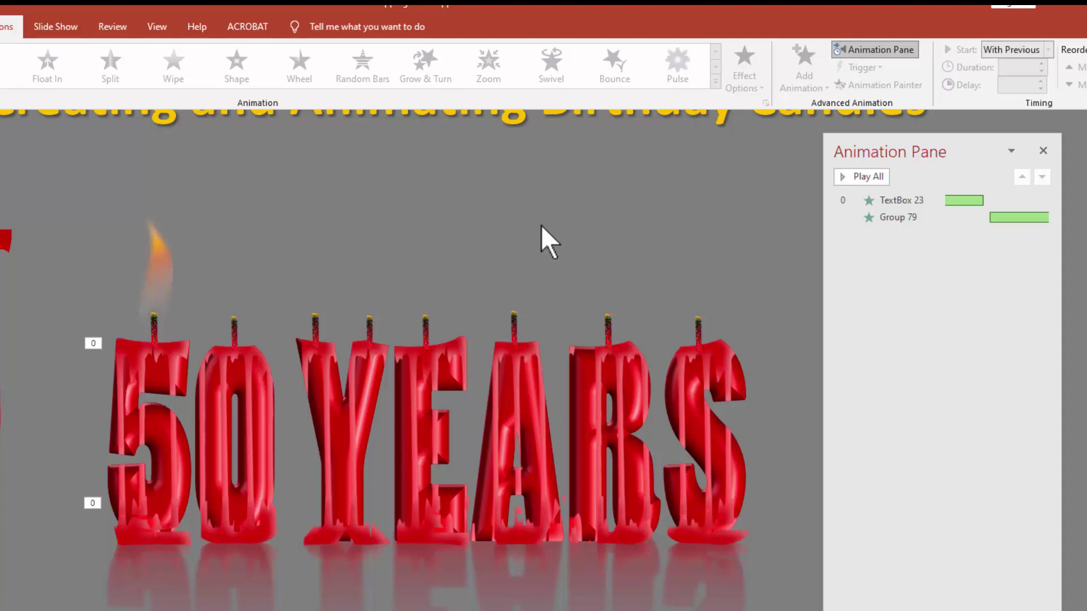
Add a Wipe entrance animation to the flame above the 5 and move it to the start of the animation order
{"action": "left_click", "coordinate": [167, 284]}
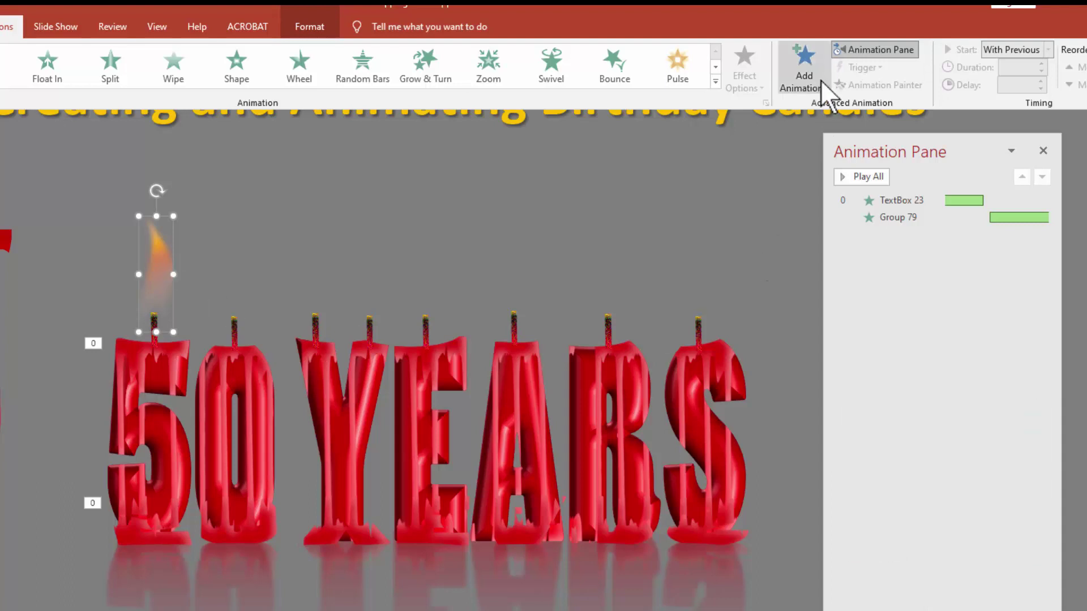
{"action": "left_click", "coordinate": [807, 79]}
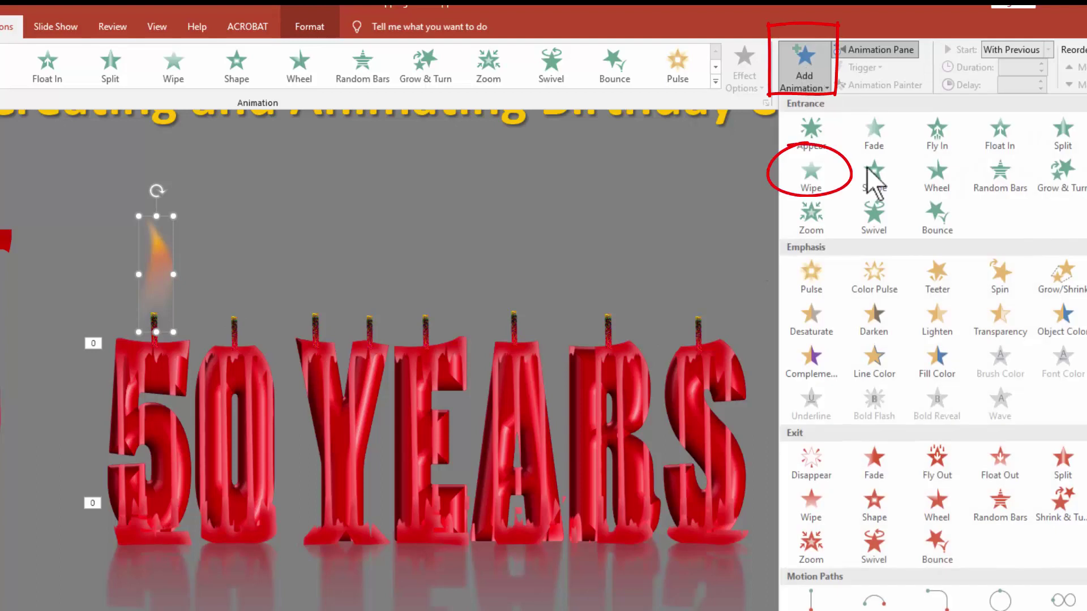
{"action": "left_click", "coordinate": [811, 170]}
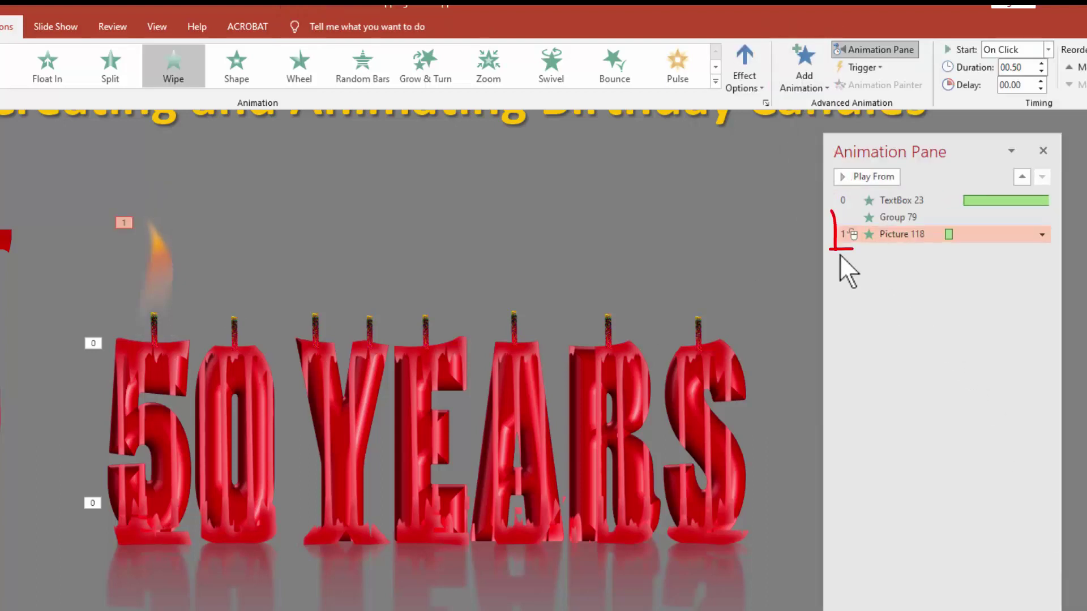
{"action": "left_click_drag", "start_coordinate": [918, 238], "coordinate": [944, 211]}
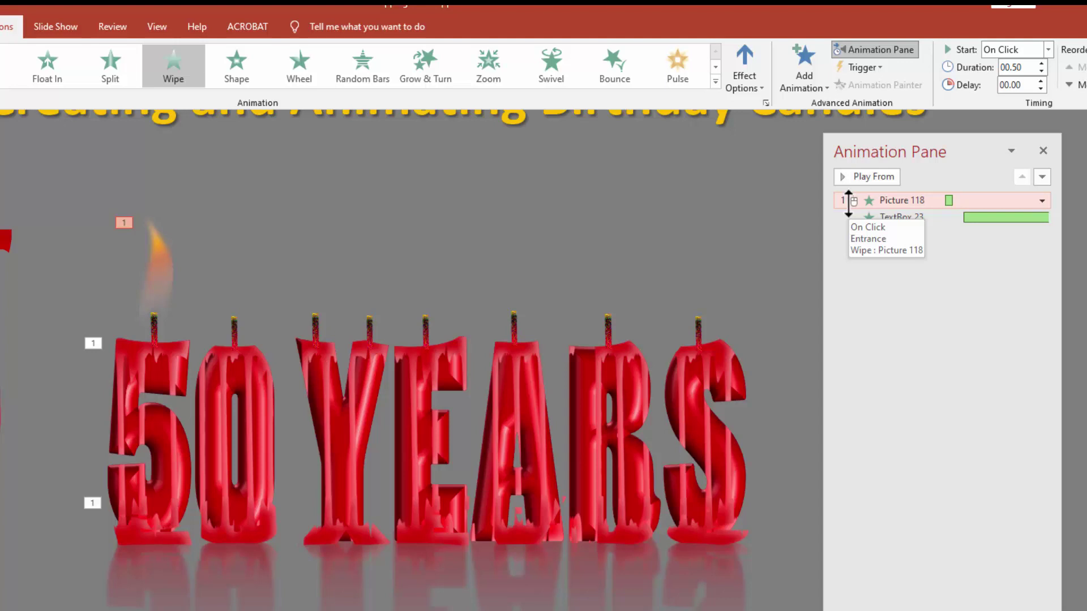
Review the timing settings of the flame's Wipe animation and preview the current slide as a slide show
{"action": "left_click", "coordinate": [1041, 201]}
{"action": "left_click", "coordinate": [978, 293]}
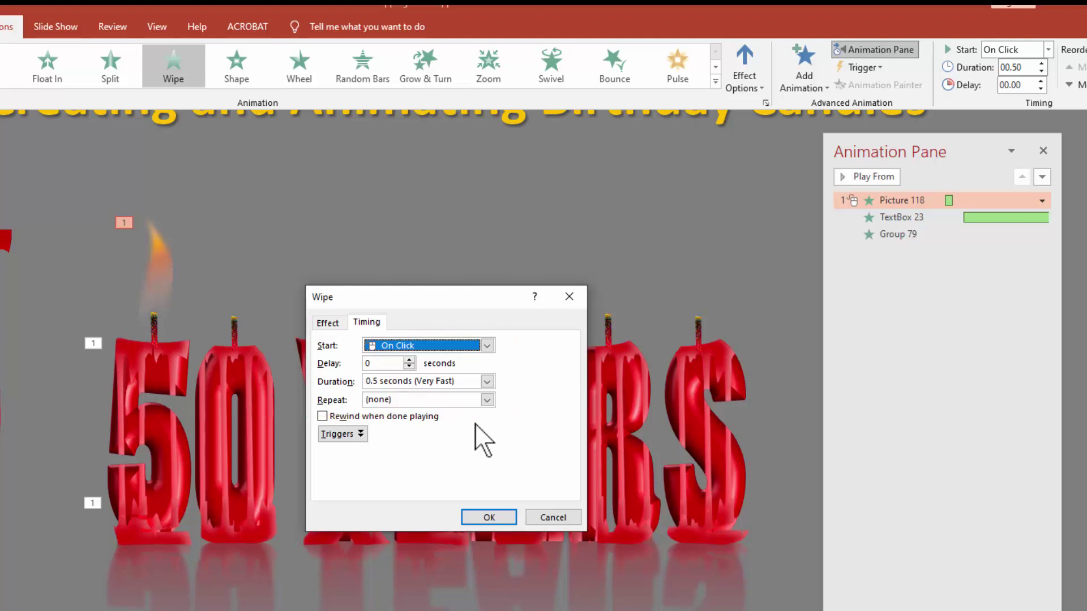
{"action": "left_click", "coordinate": [489, 518]}
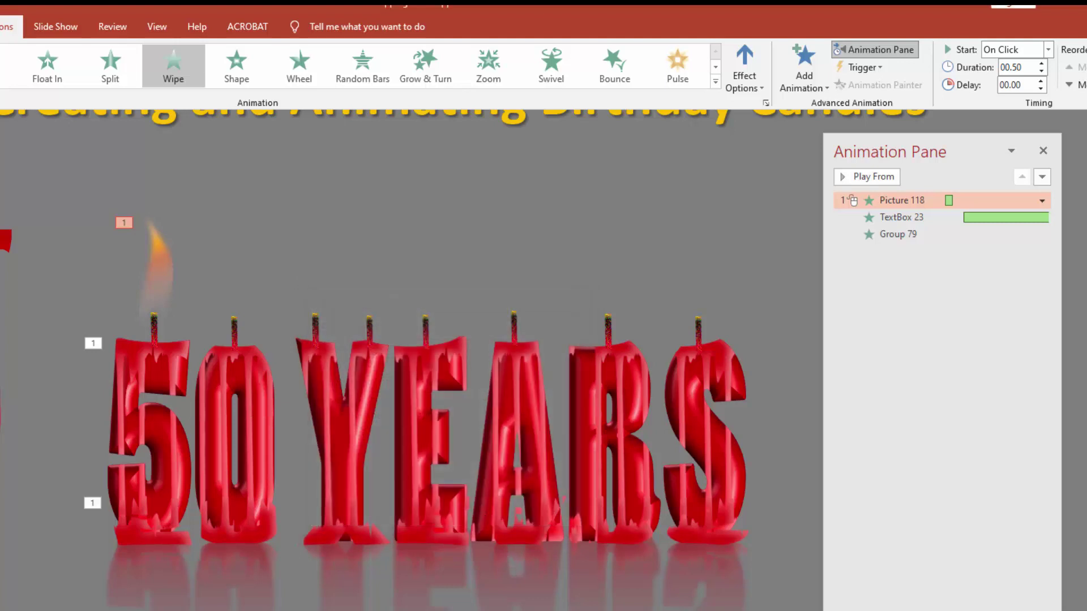
{"action": "key", "text": "shift+F5"}
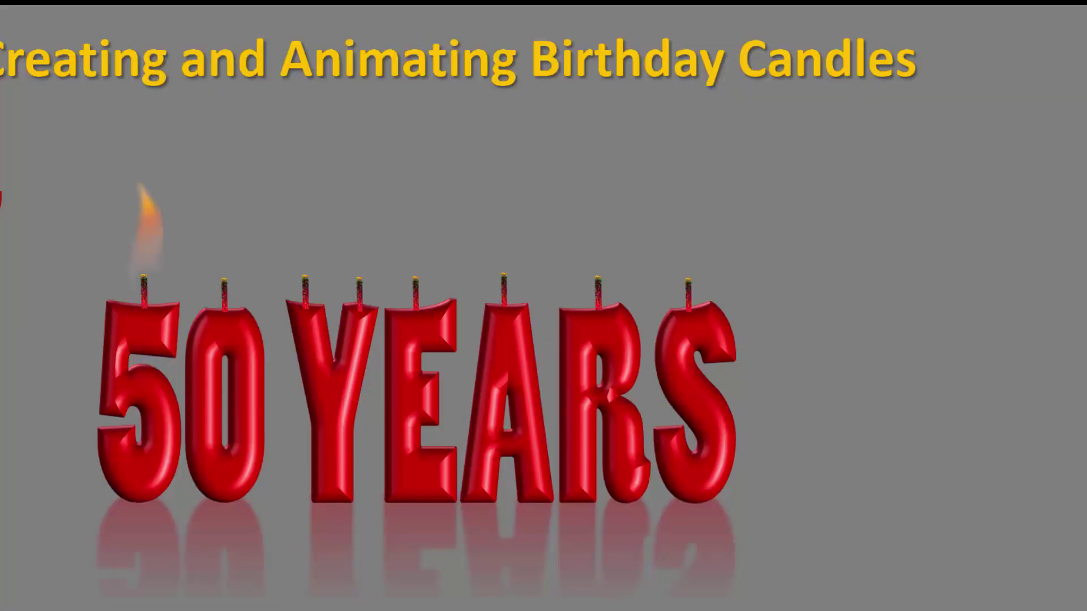
{"action": "key", "text": "Escape"}
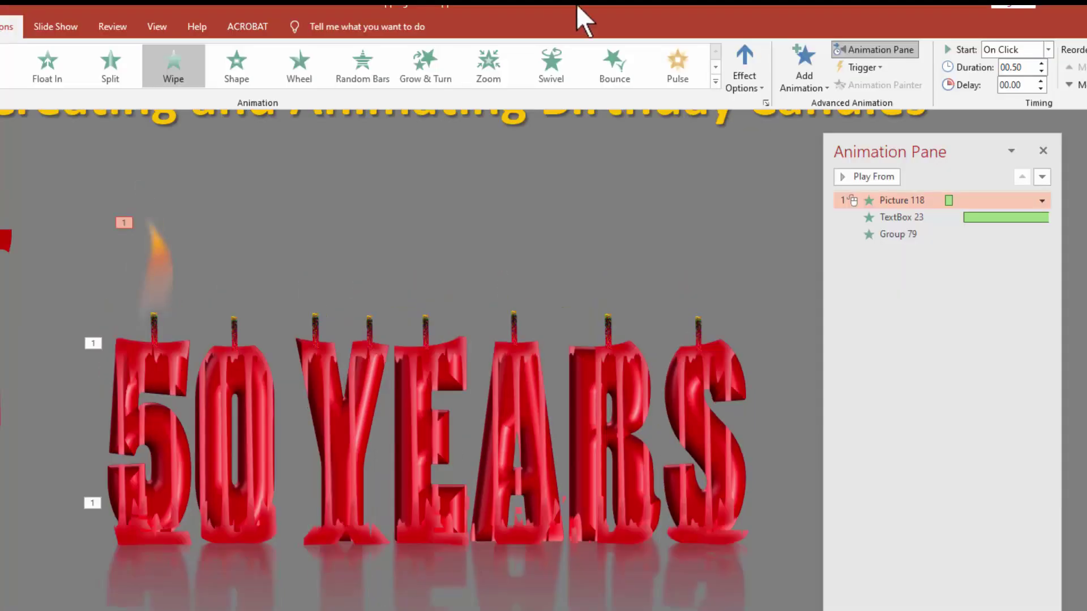
Add a Wipe exit animation to the flame above the 5 and place it directly after the flame's entrance animation
{"action": "left_click", "coordinate": [799, 59]}
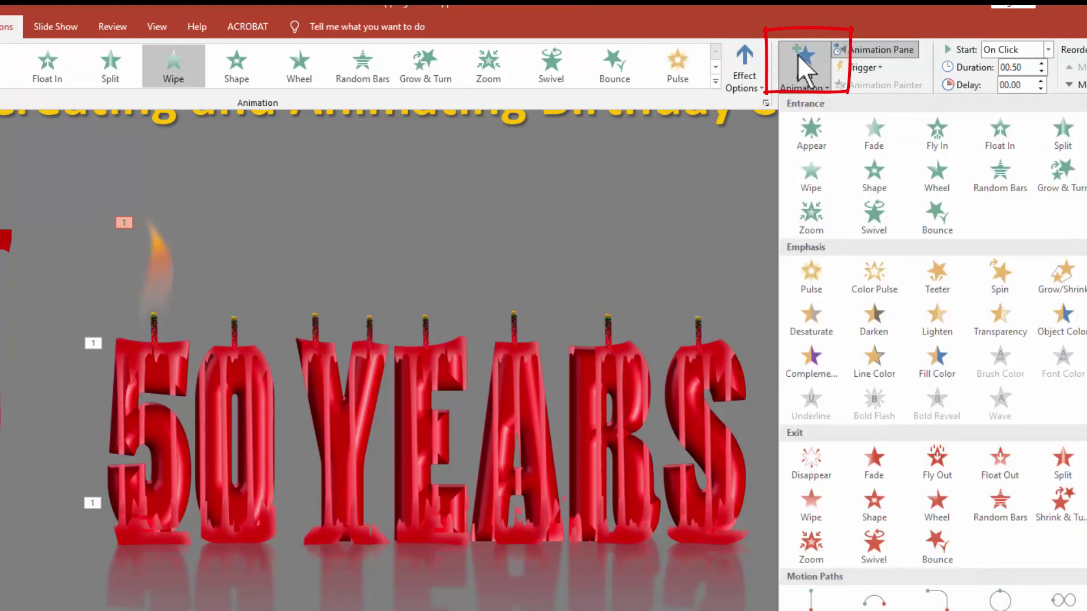
{"action": "left_click", "coordinate": [810, 510]}
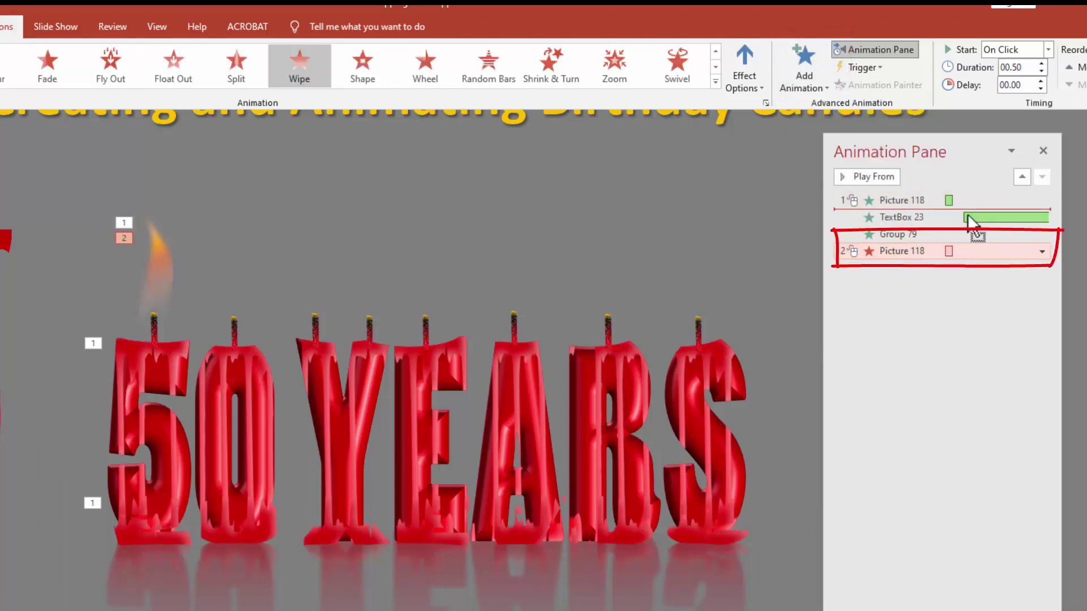
{"action": "left_click_drag", "start_coordinate": [969, 221], "coordinate": [969, 218]}
Set the flame's exit Wipe to start With Previous, last 0.2 seconds and repeat Until End of Slide
{"action": "left_click", "coordinate": [1042, 217]}
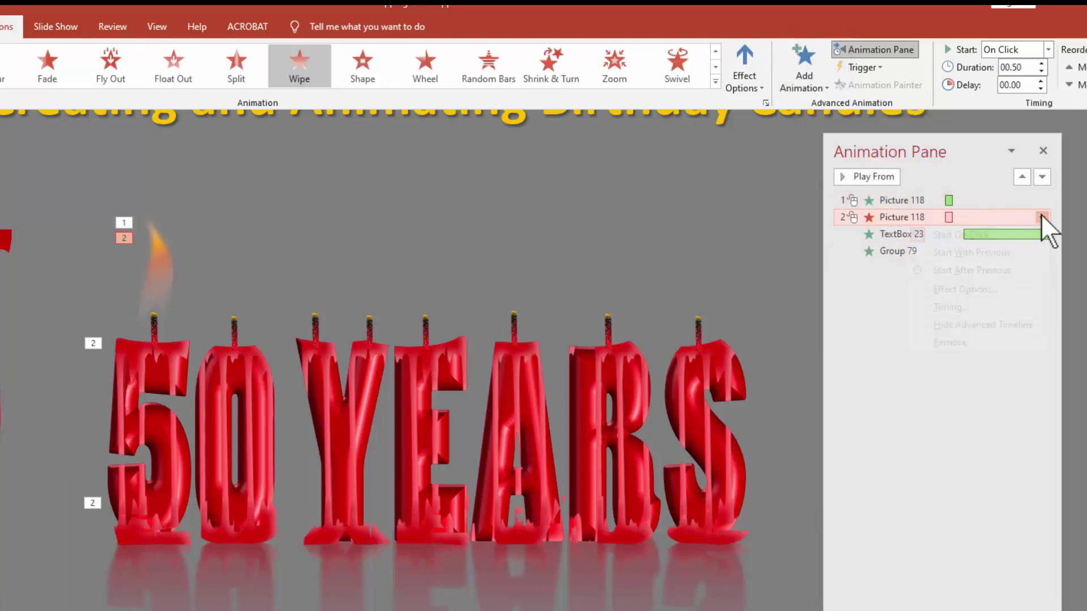
{"action": "left_click", "coordinate": [981, 305]}
{"action": "left_click", "coordinate": [487, 345]}
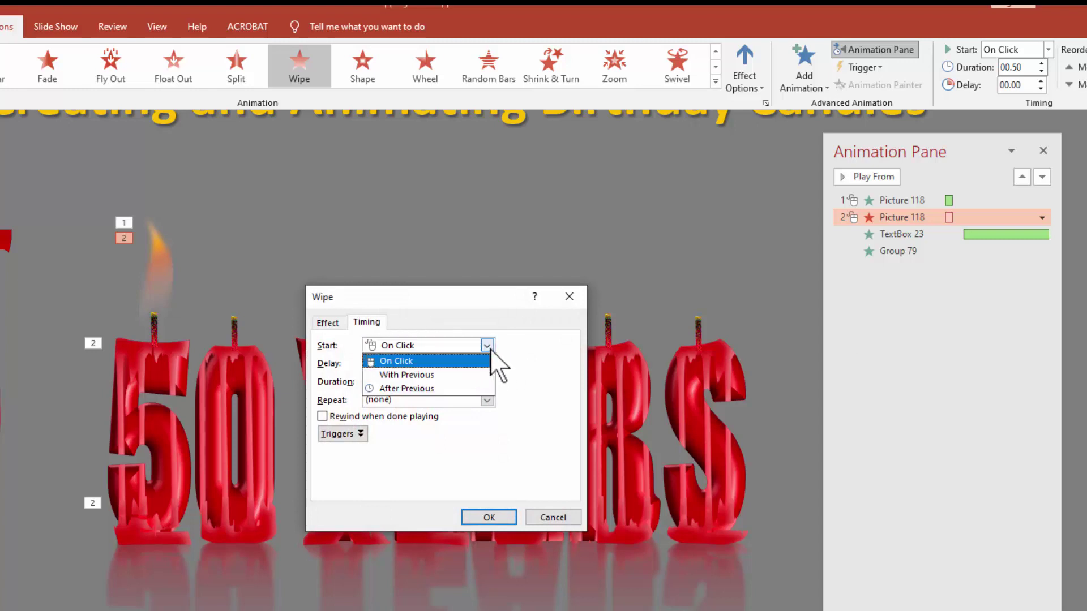
{"action": "left_click", "coordinate": [473, 374]}
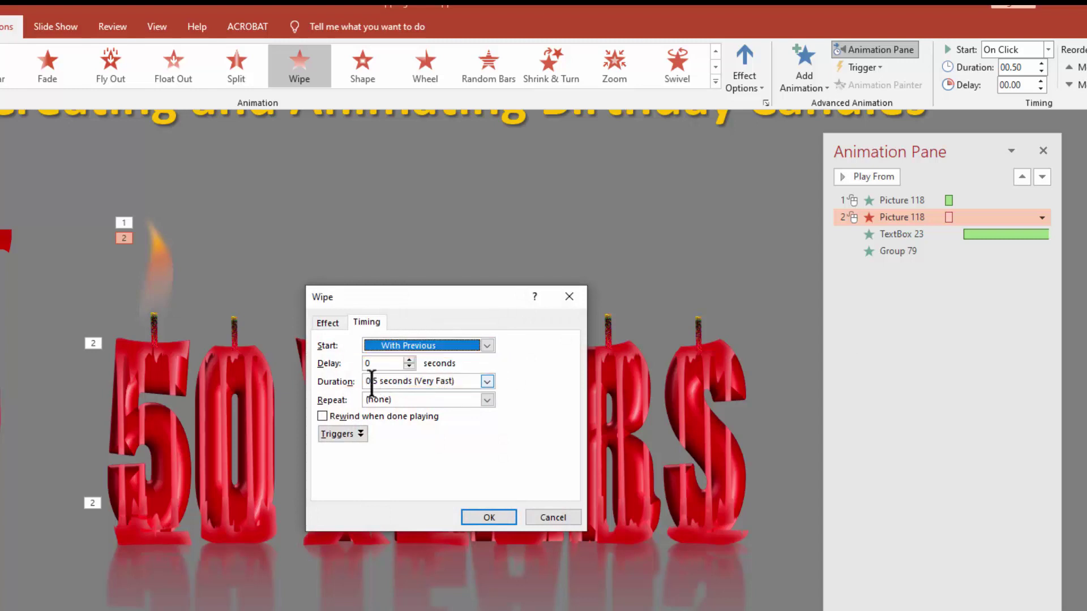
{"action": "left_click", "coordinate": [457, 381]}
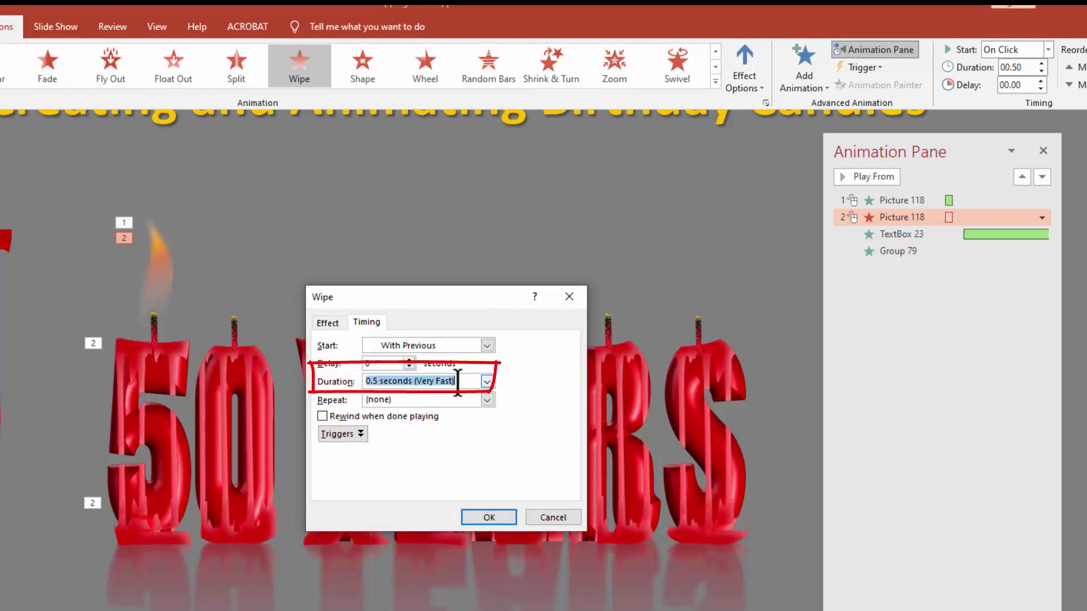
{"action": "type", "text": ".2"}
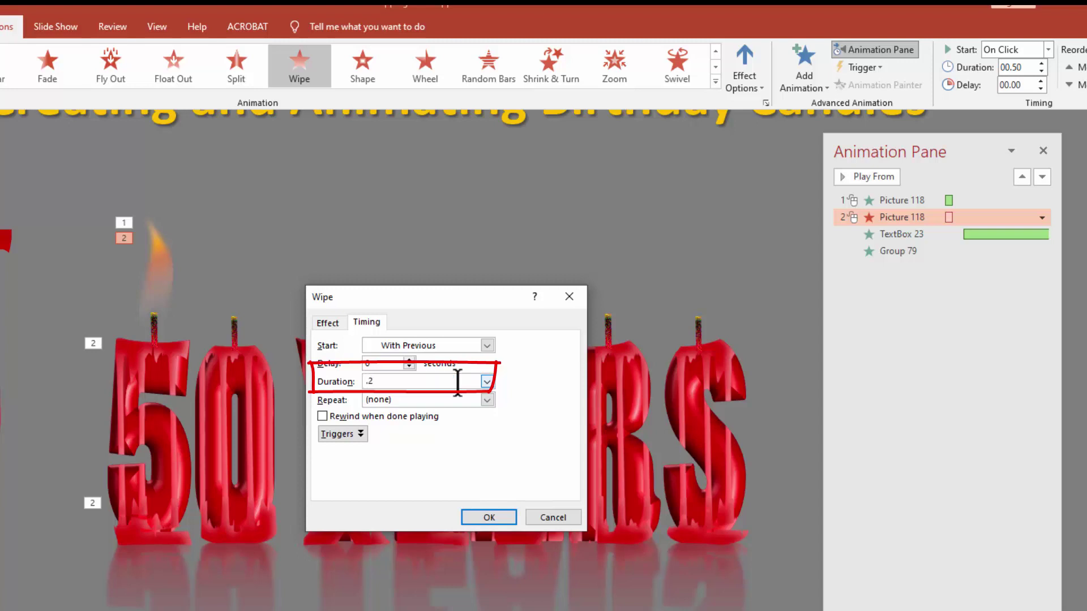
{"action": "key", "text": "Tab"}
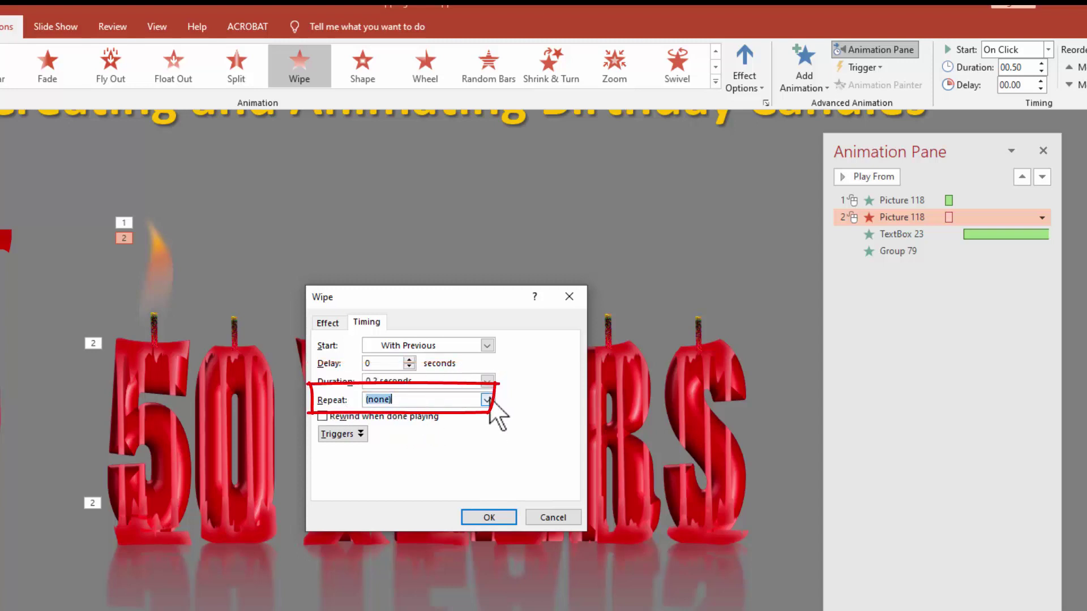
{"action": "left_click", "coordinate": [487, 400]}
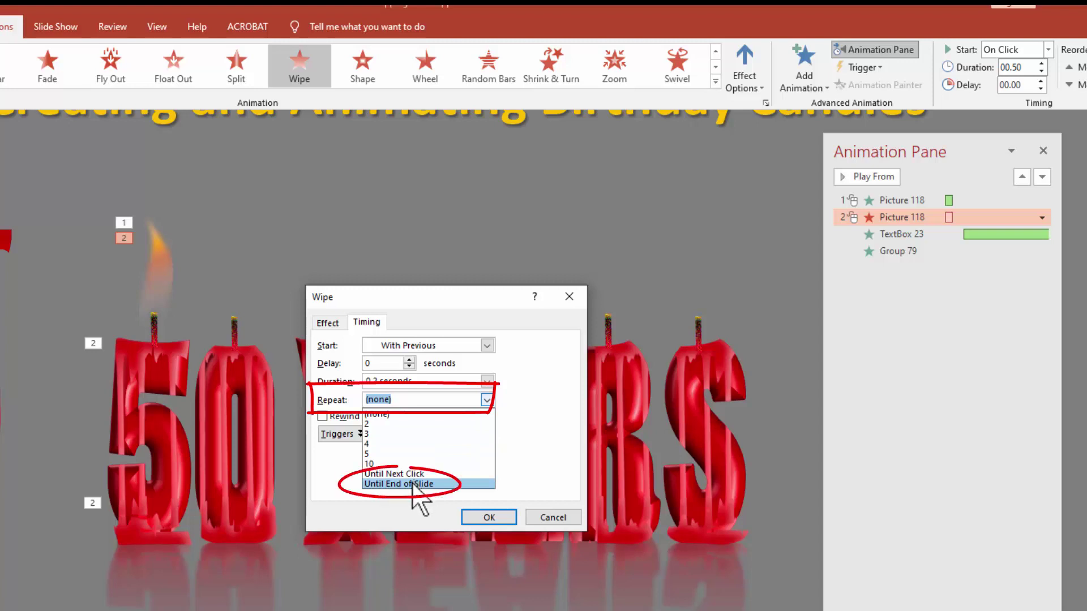
{"action": "left_click", "coordinate": [417, 485]}
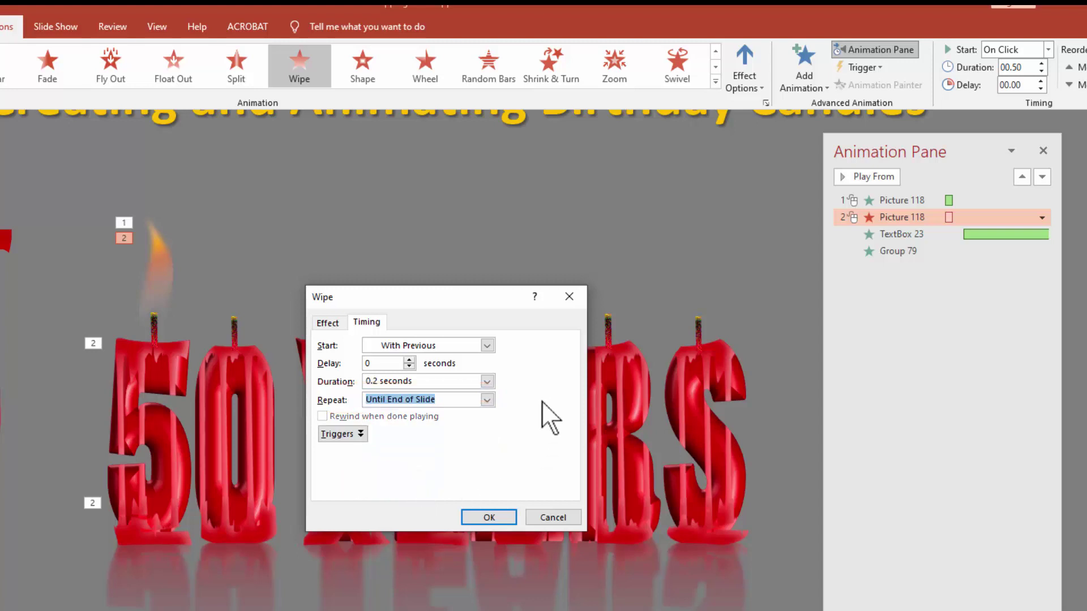
Set the exit Wipe's direction to From Top and preview the current slide as a slide show
{"action": "left_click", "coordinate": [328, 323]}
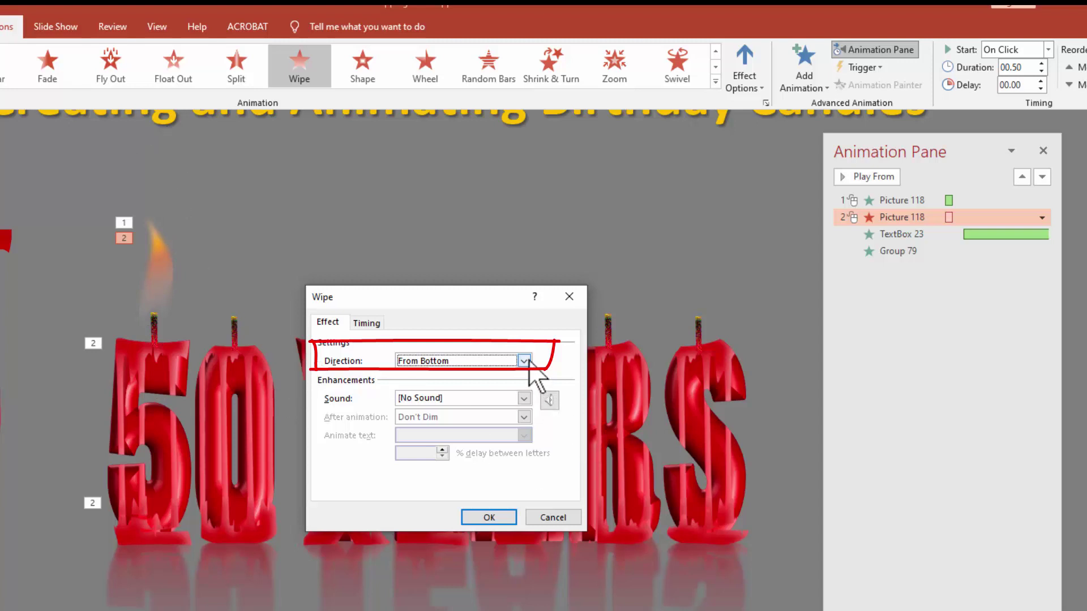
{"action": "left_click", "coordinate": [524, 360]}
{"action": "left_click", "coordinate": [441, 433]}
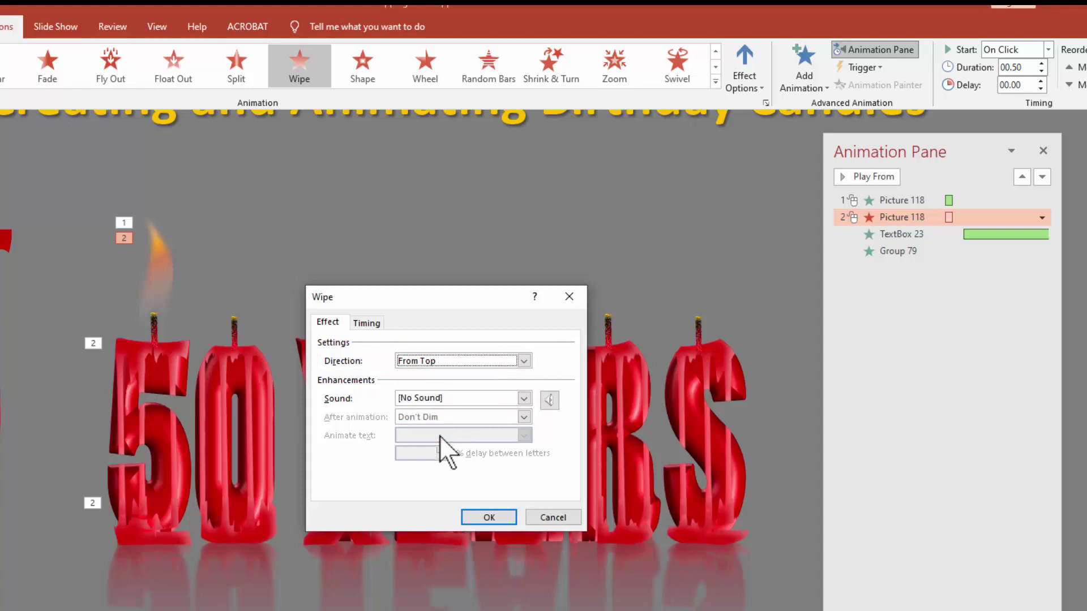
{"action": "left_click", "coordinate": [487, 519]}
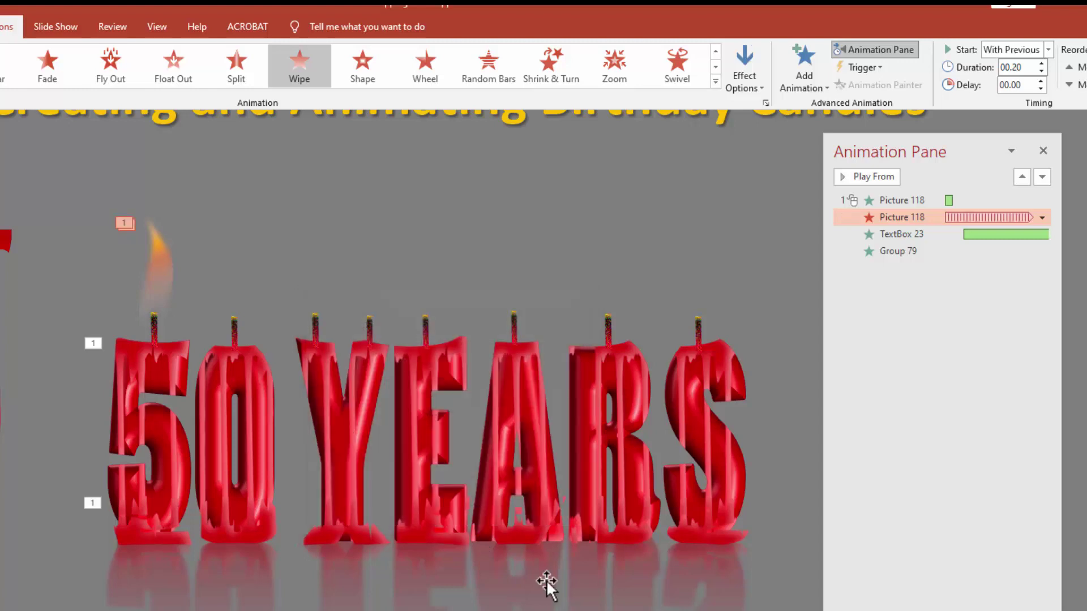
{"action": "key", "text": "shift+F5"}
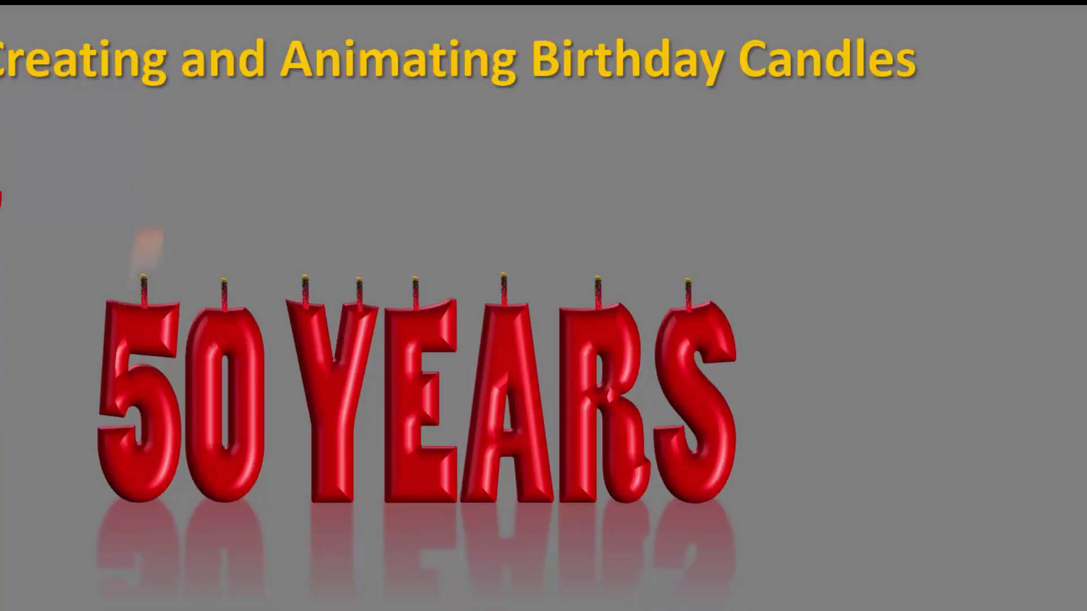
{"action": "key", "text": "Escape"}
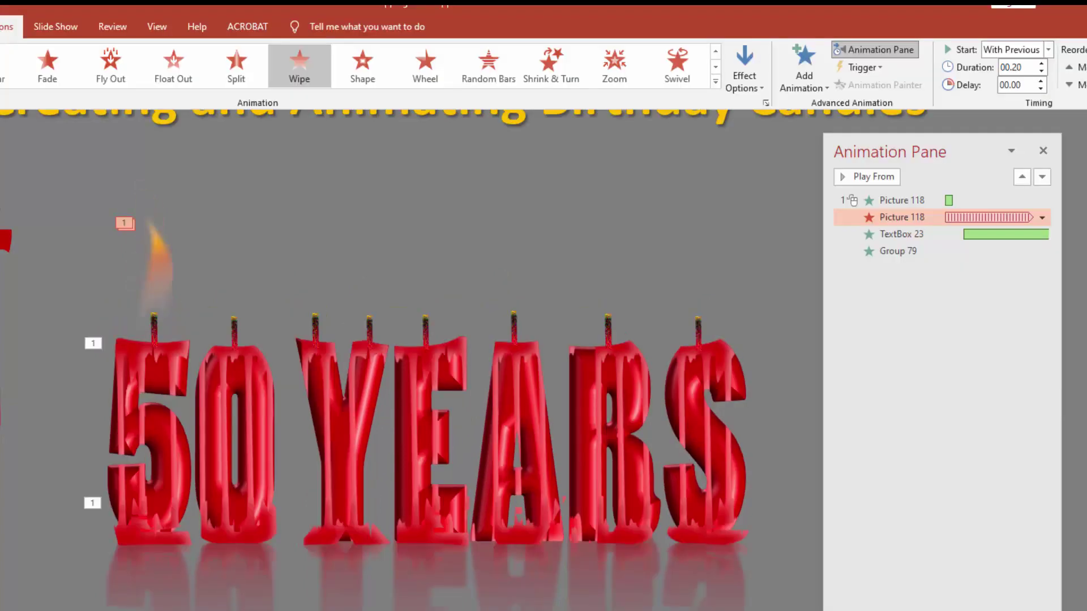
Add a Swivel entrance animation to the flame above the 5 and place it directly after the exit Wipe
{"action": "left_click", "coordinate": [803, 63]}
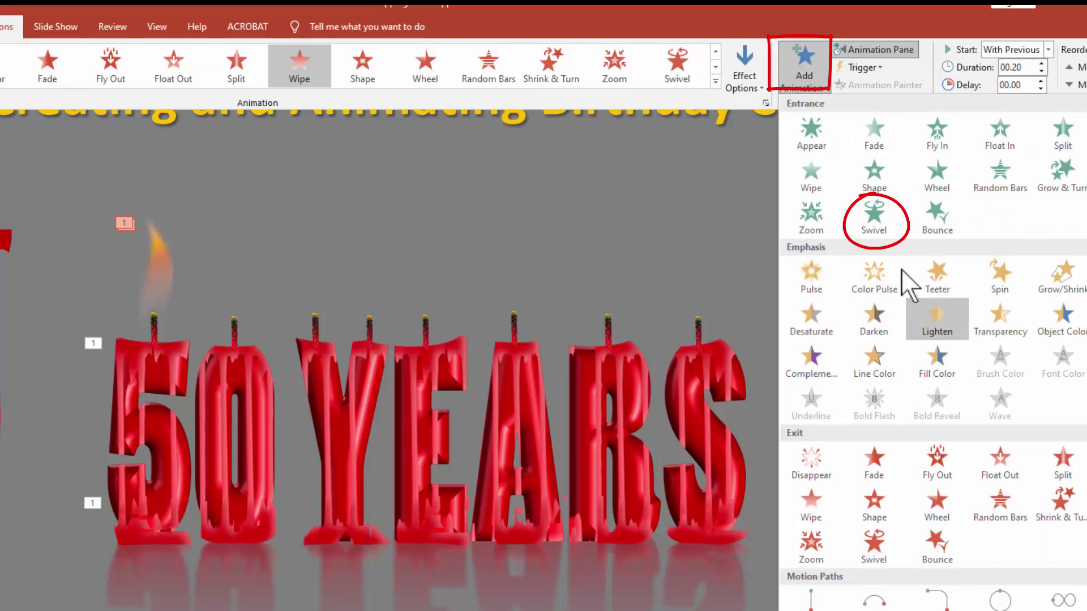
{"action": "left_click", "coordinate": [866, 224]}
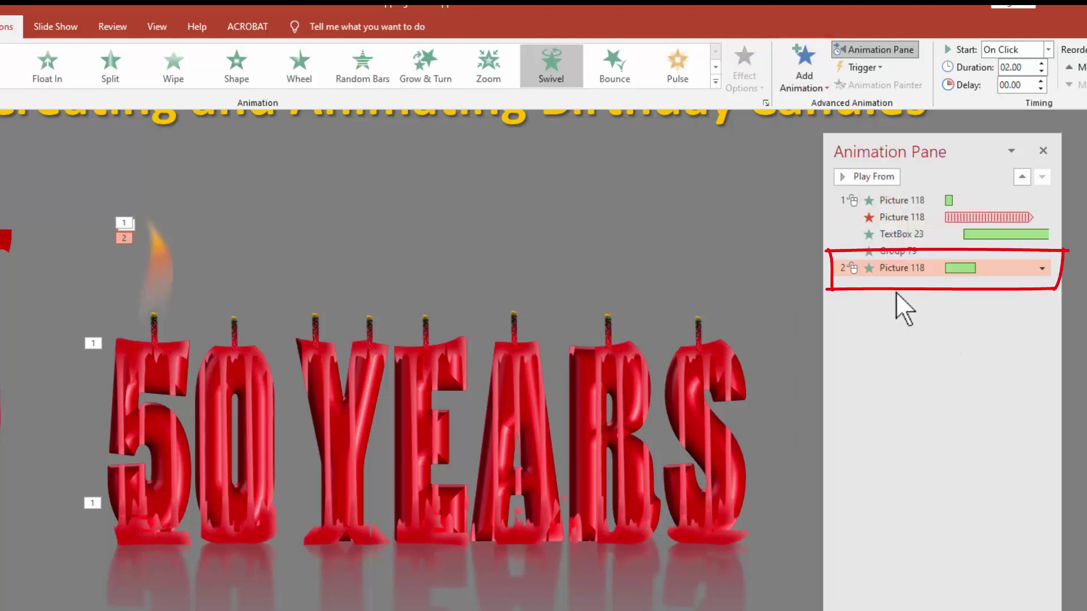
{"action": "left_click_drag", "start_coordinate": [912, 269], "coordinate": [907, 231]}
Set the flame's Swivel to start With Previous, last 0.3 seconds and repeat Until End of Slide, and preview the slide show
{"action": "left_click", "coordinate": [1042, 235]}
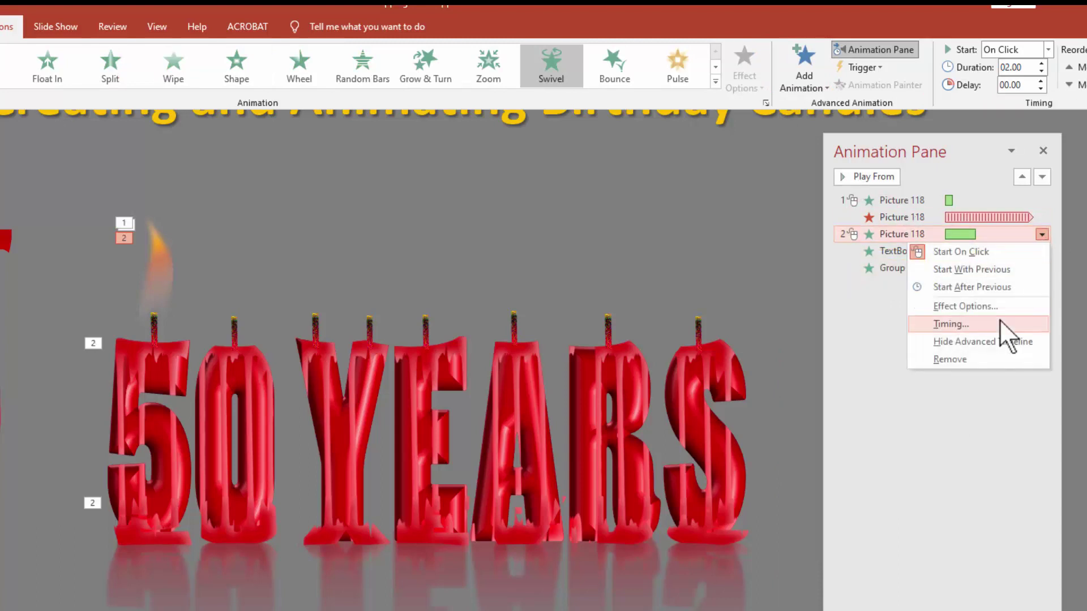
{"action": "left_click", "coordinate": [997, 324]}
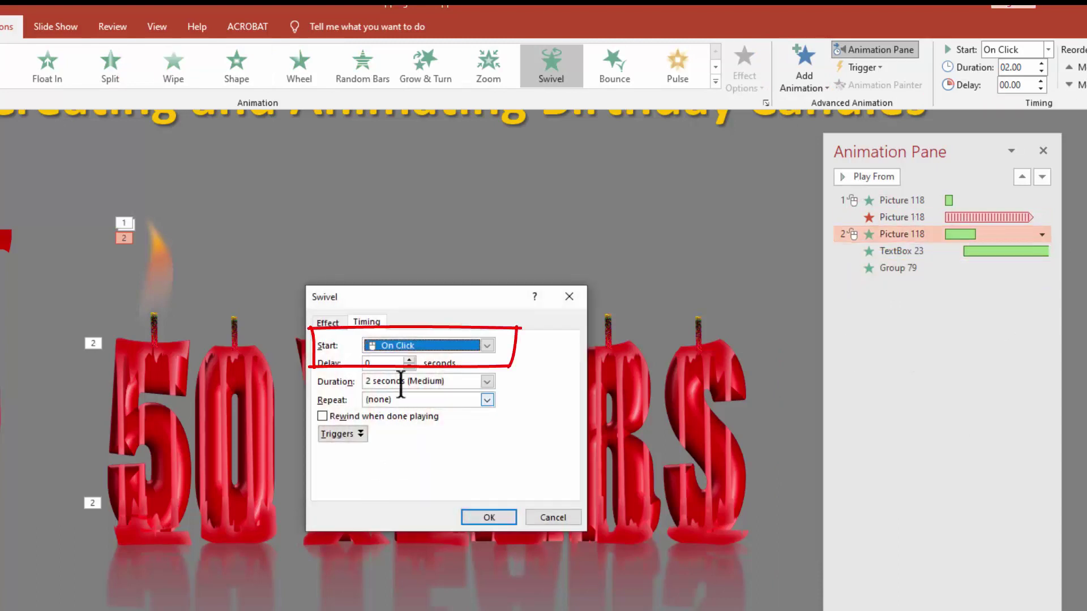
{"action": "left_click", "coordinate": [487, 346]}
{"action": "left_click", "coordinate": [441, 375]}
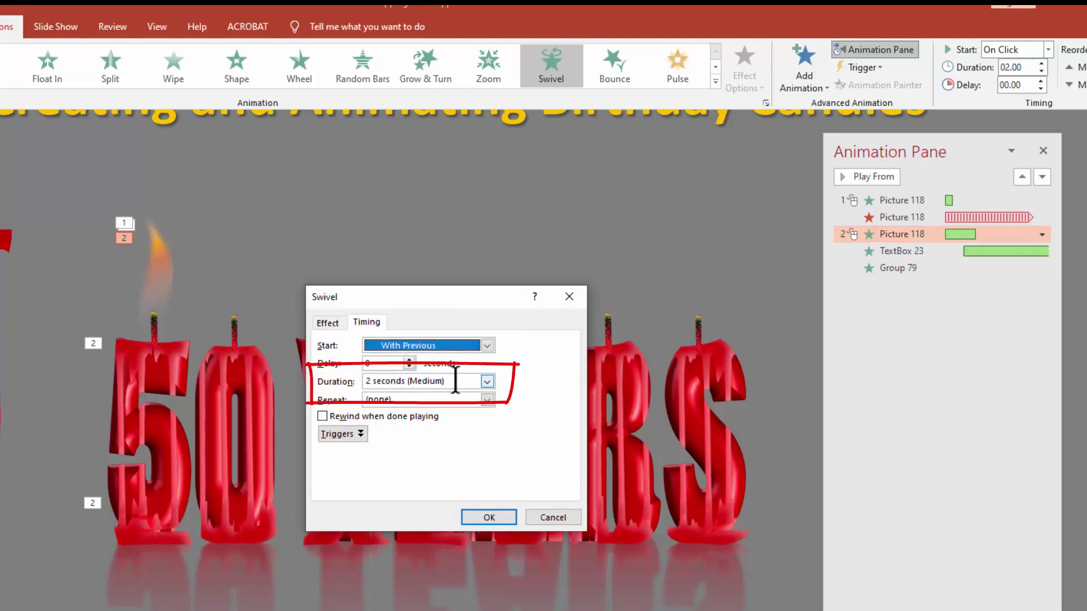
{"action": "left_click", "coordinate": [456, 381]}
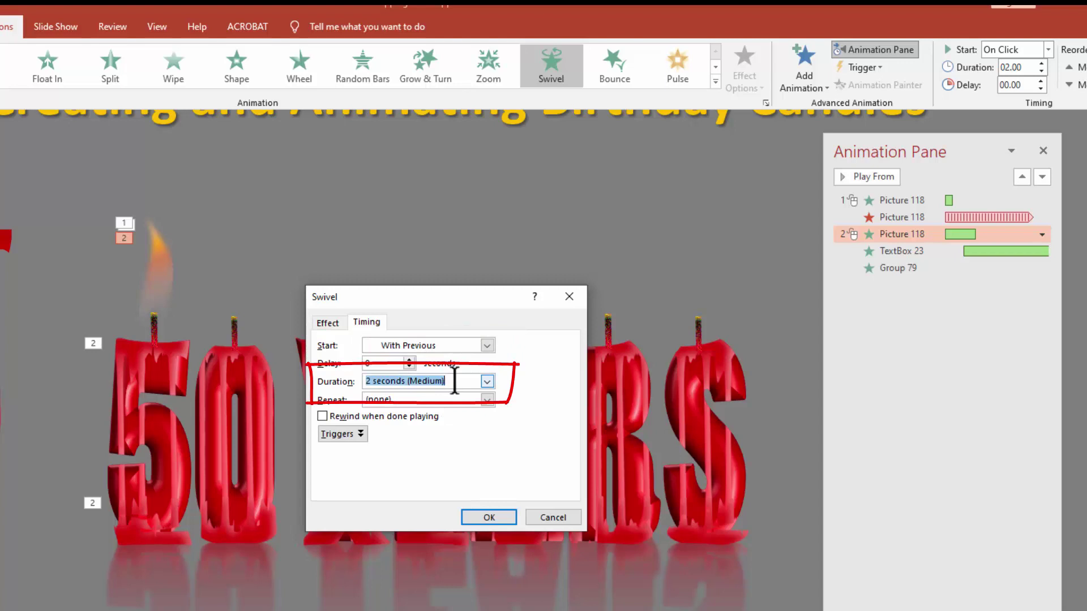
{"action": "type", "text": "3"}
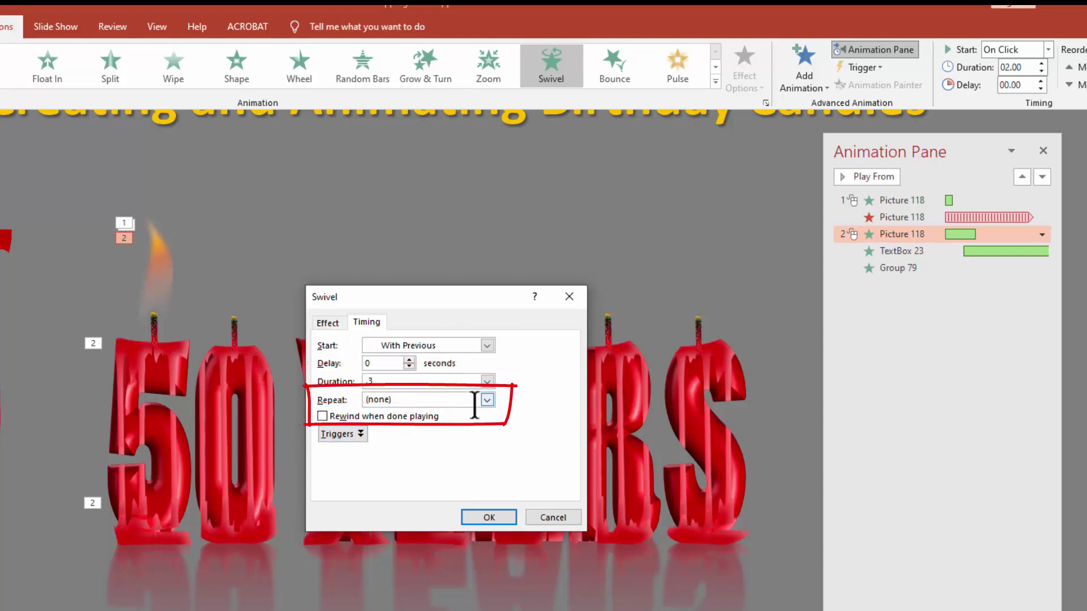
{"action": "left_click", "coordinate": [488, 400]}
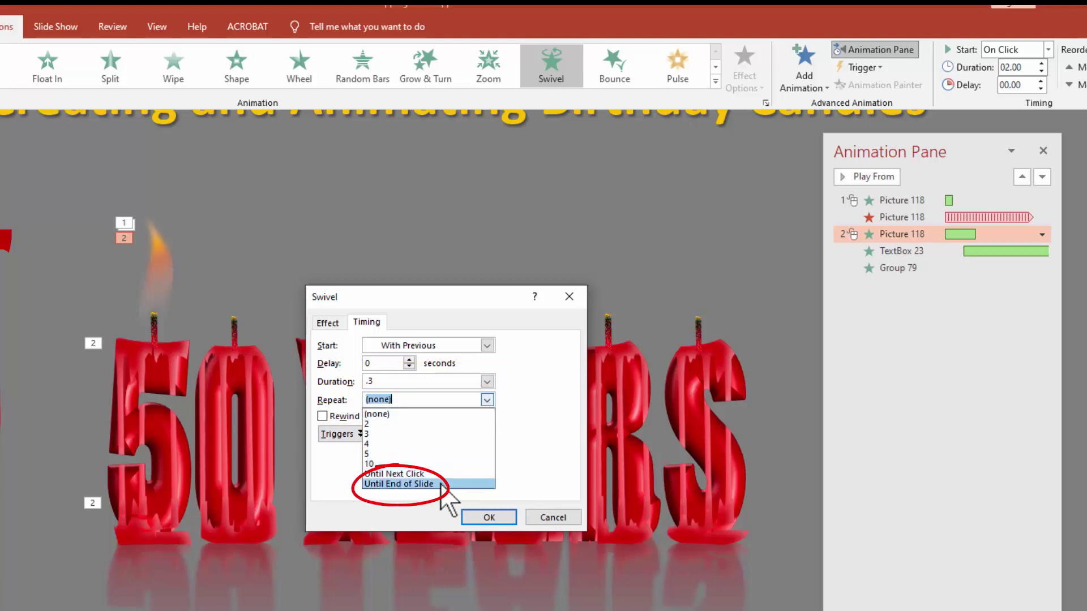
{"action": "left_click", "coordinate": [442, 484]}
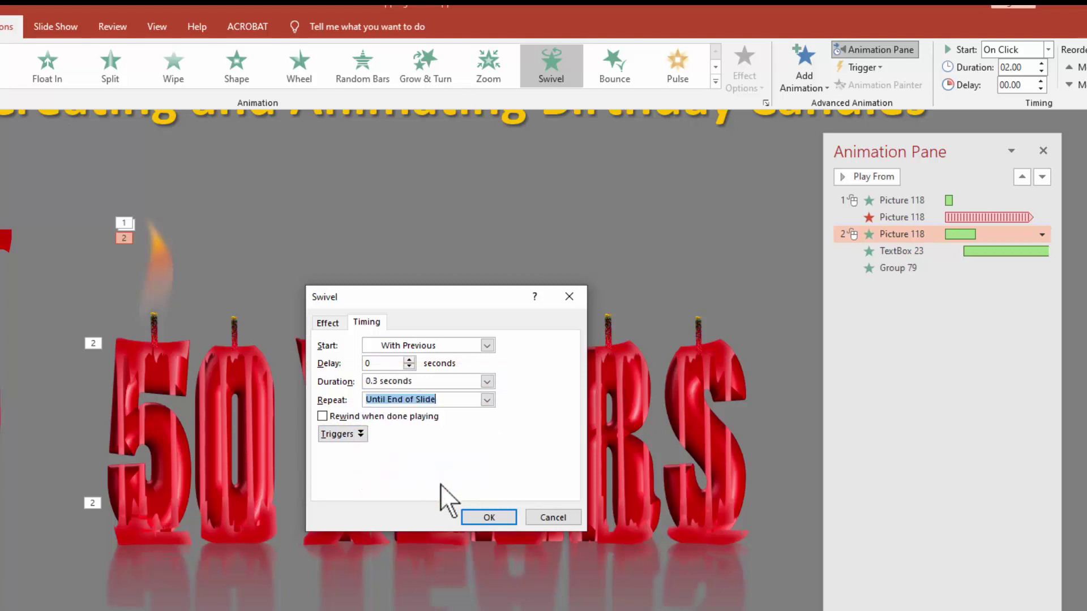
{"action": "left_click", "coordinate": [490, 518]}
{"action": "left_click", "coordinate": [490, 518]}
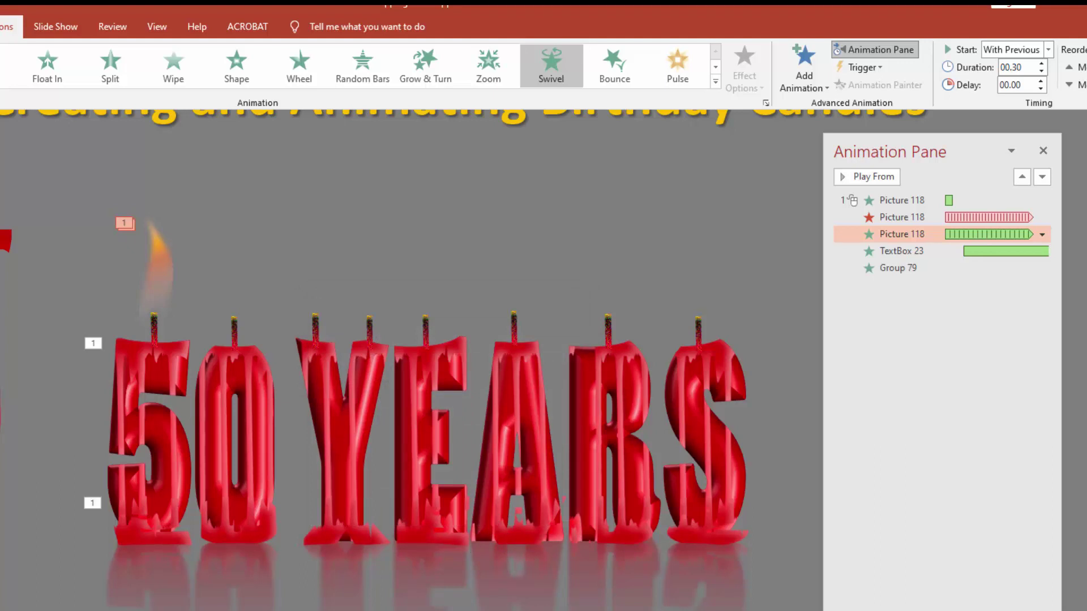
{"action": "key", "text": "shift+F5"}
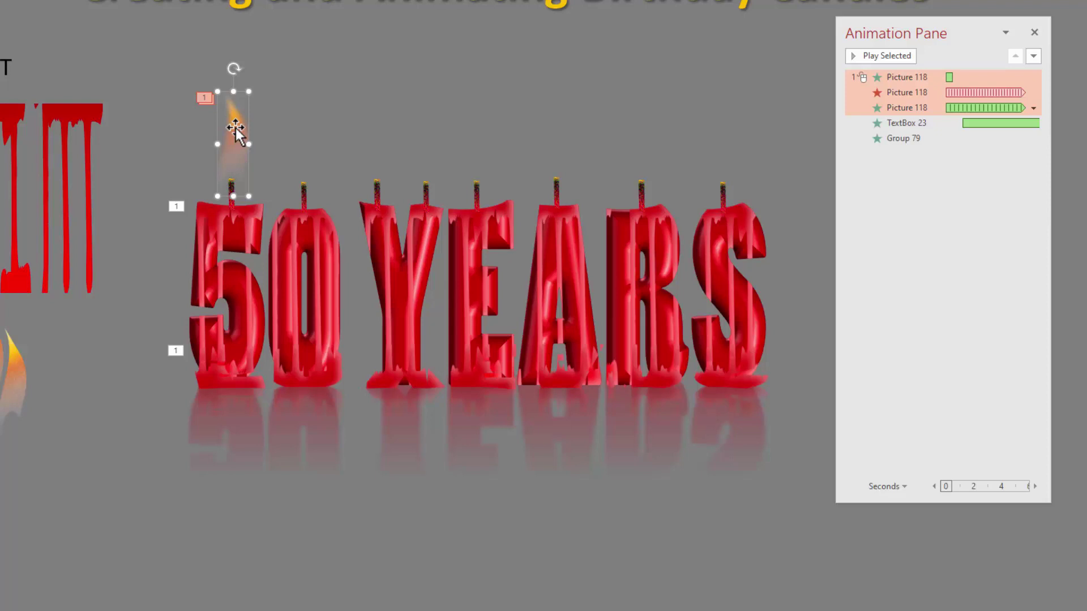
Copy the animated flame to the wick of the 0, make it slightly smaller, flip it horizontally and align it with the wick
{"action": "left_click_drag", "start_coordinate": [236, 128], "coordinate": [303, 128]}
{"action": "left_click_drag", "start_coordinate": [316, 91], "coordinate": [307, 131]}
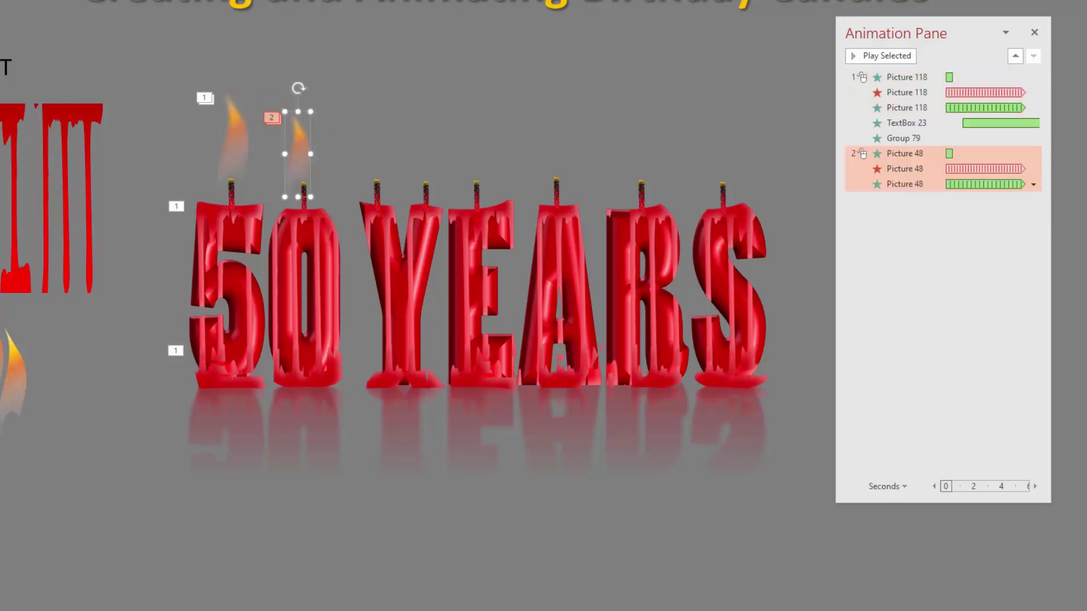
{"action": "left_click", "coordinate": [995, 0]}
{"action": "left_click", "coordinate": [997, 37]}
{"action": "left_click_drag", "start_coordinate": [284, 154], "coordinate": [301, 157]}
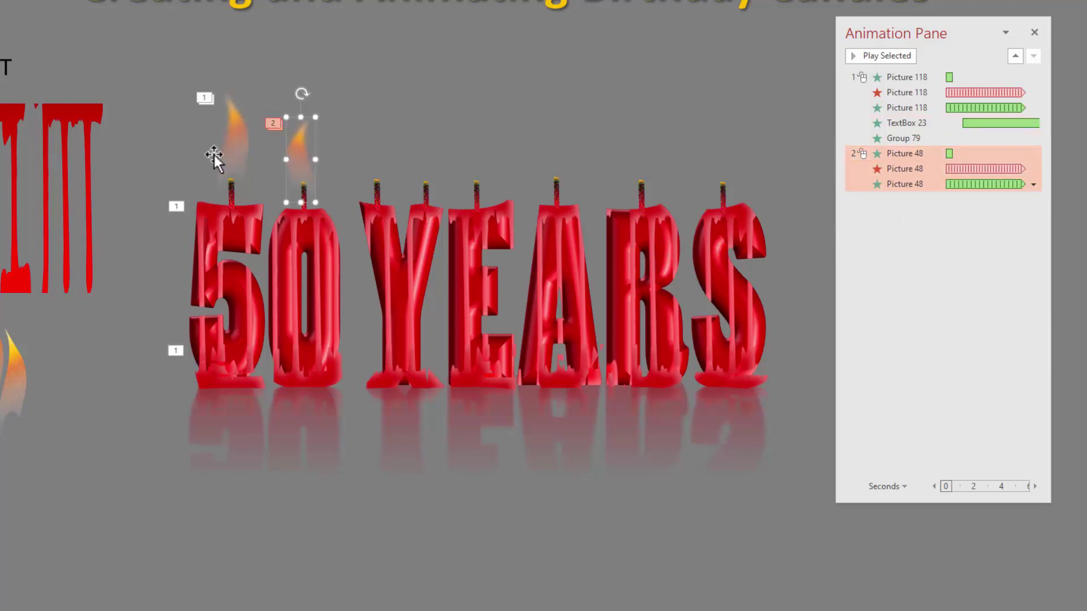
Set the first animation of the flame above the 0 to start With Previous
{"action": "left_click", "coordinate": [974, 150]}
{"action": "left_click", "coordinate": [1033, 154]}
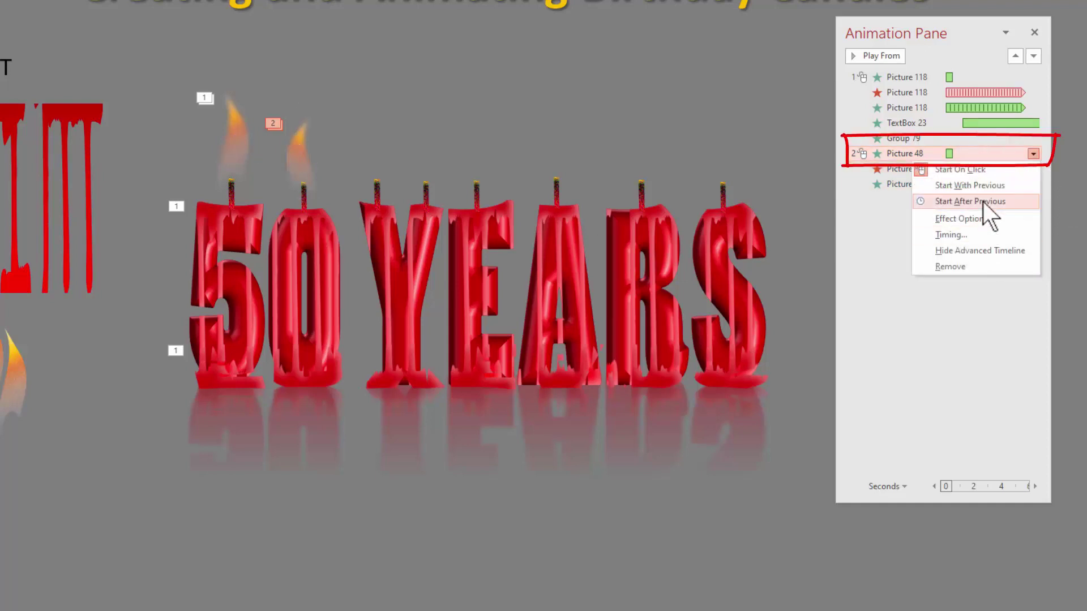
{"action": "left_click", "coordinate": [986, 187]}
Move the TextBox 23 and Group 79 animations to the end of the animation order and preview the slide show
{"action": "left_click", "coordinate": [917, 123]}
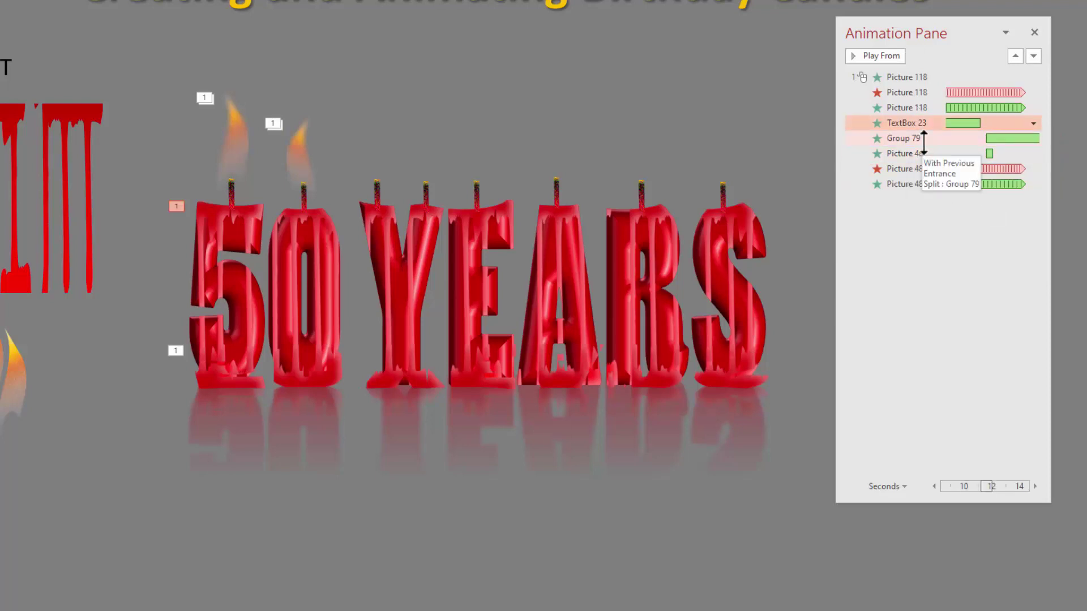
{"action": "left_click", "coordinate": [927, 138], "text": "ctrl"}
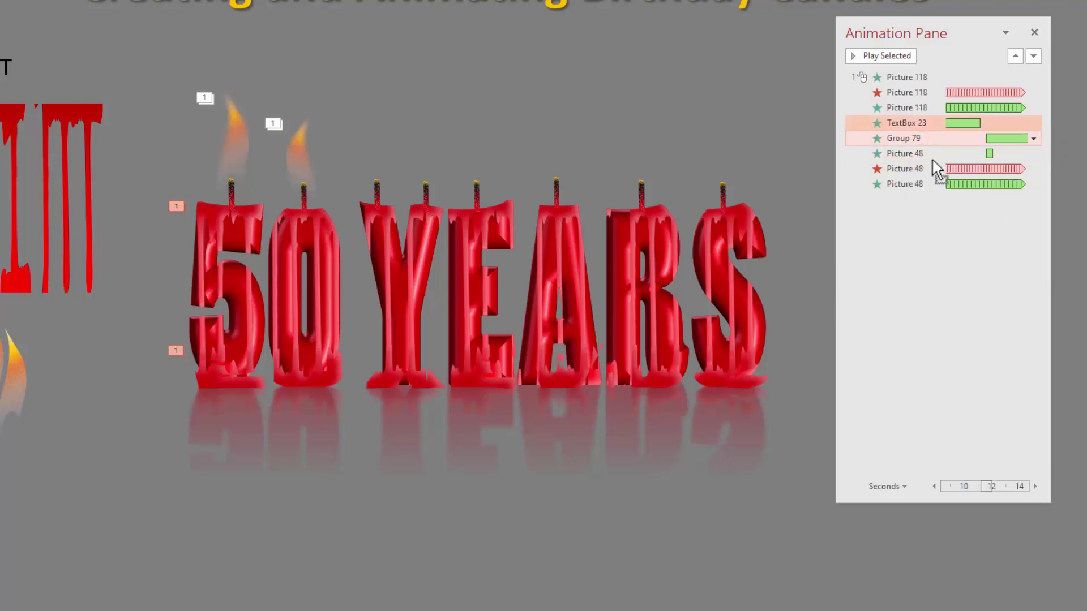
{"action": "left_click_drag", "start_coordinate": [937, 170], "coordinate": [927, 215]}
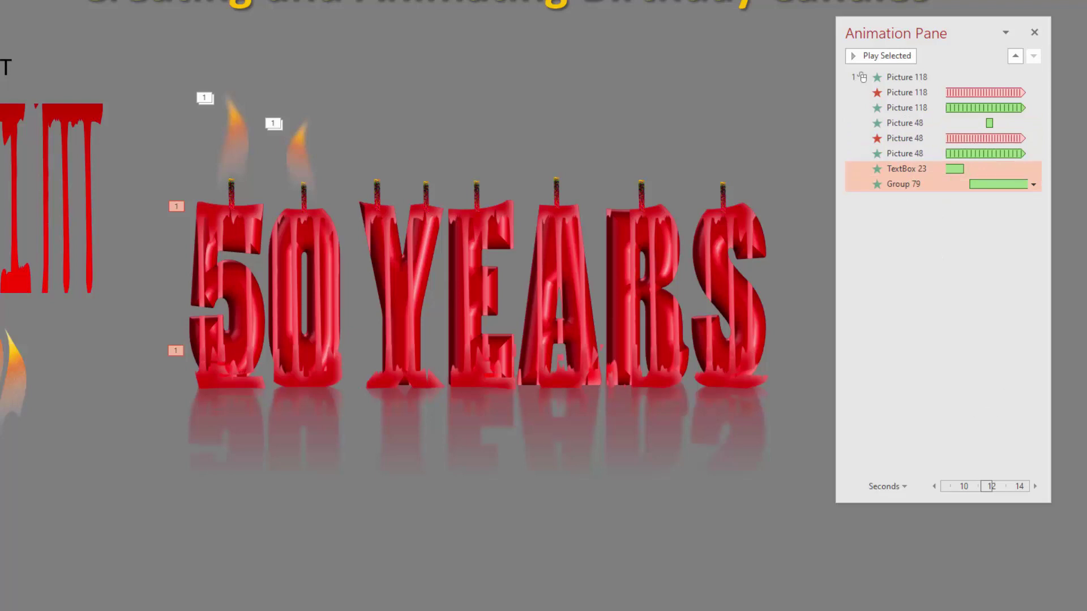
{"action": "key", "text": "shift+F5"}
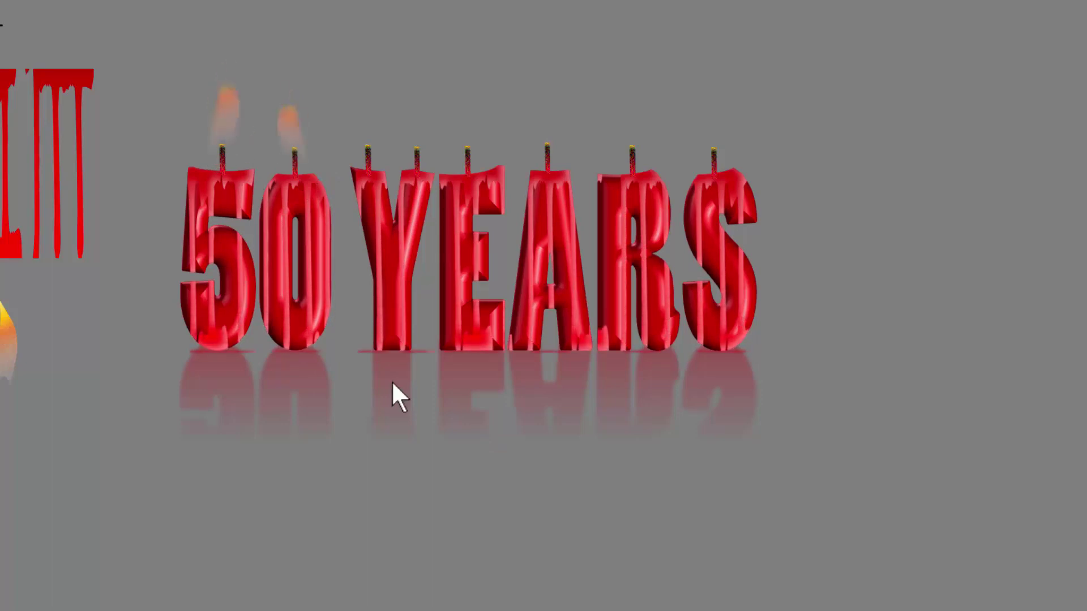
{"action": "key", "text": "Escape"}
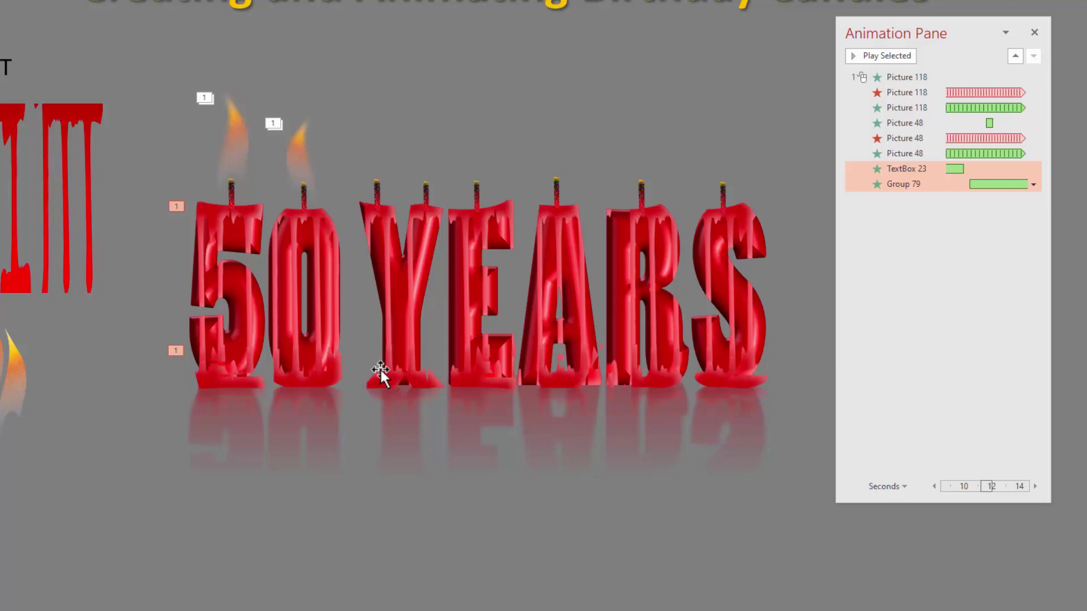
Copy the flame above the 0 to the first wick of the Y, make it slightly narrower, flip it horizontally and align it
{"action": "left_click", "coordinate": [304, 165]}
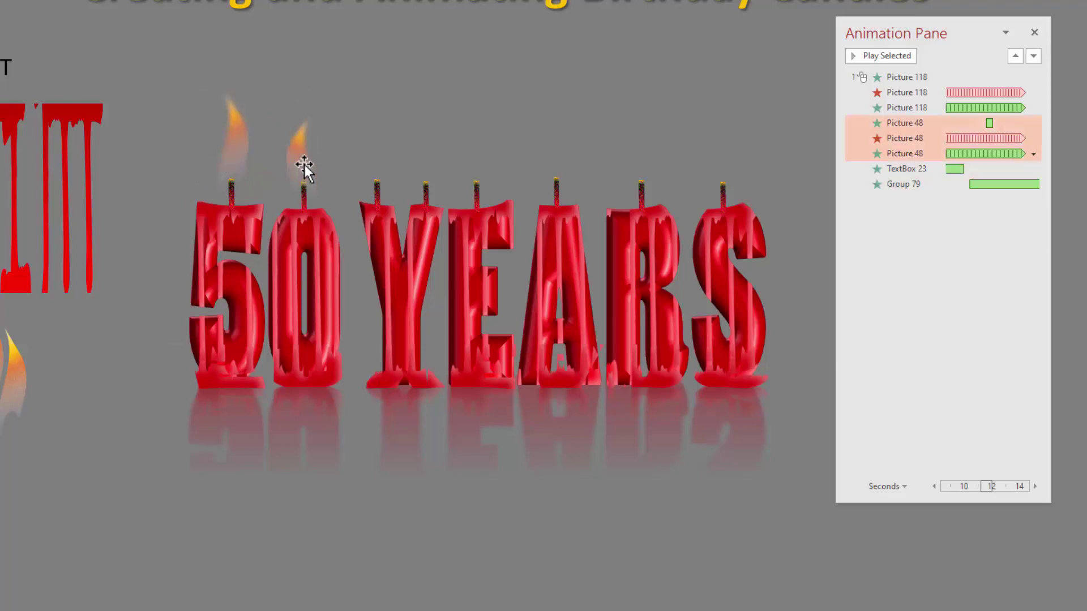
{"action": "left_click", "coordinate": [379, 162]}
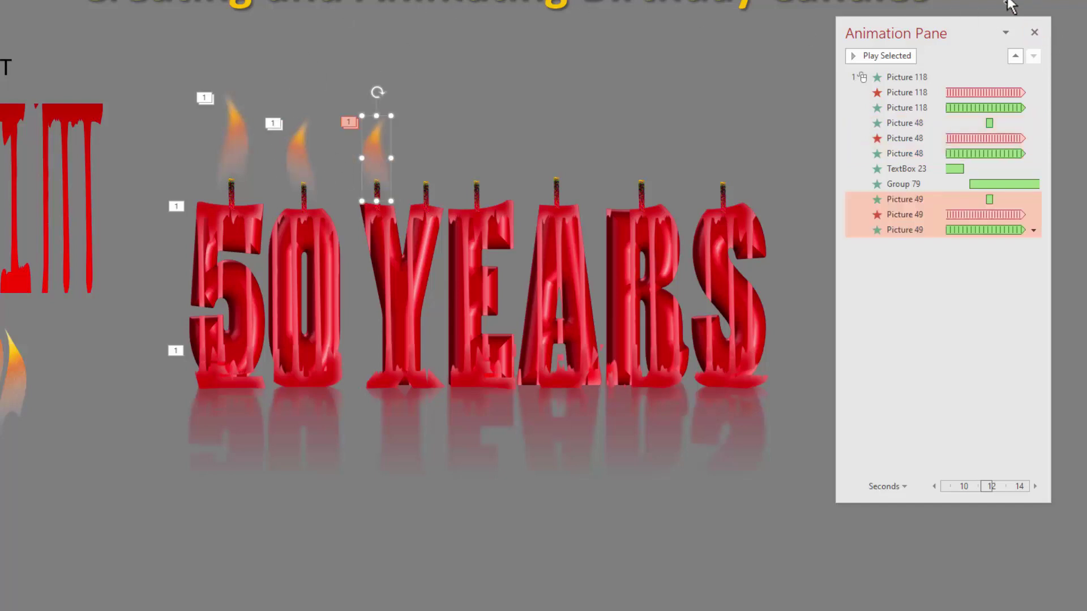
{"action": "left_click", "coordinate": [982, 0]}
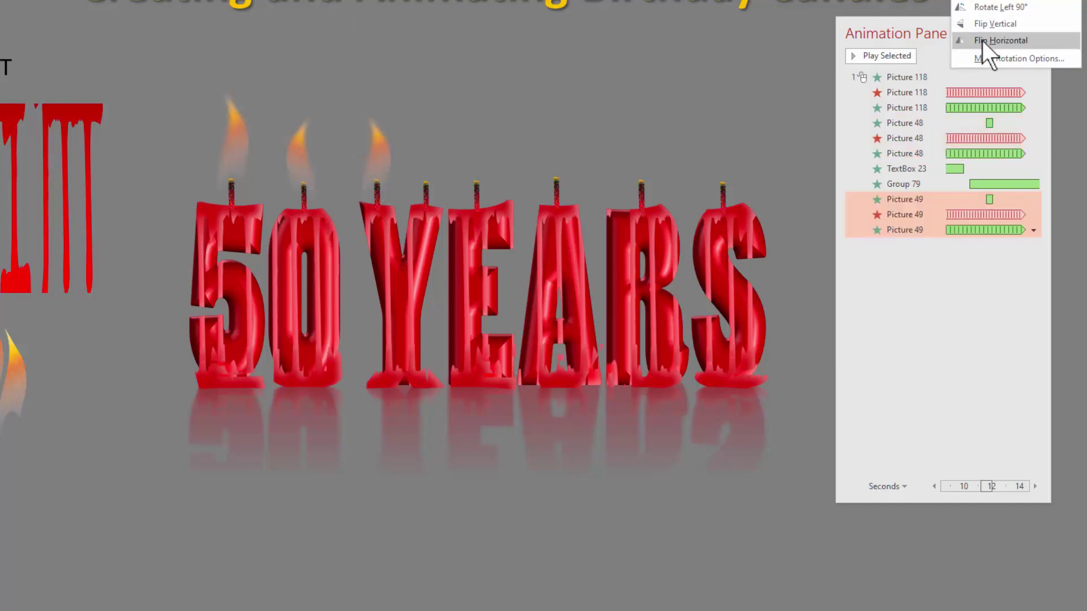
{"action": "left_click", "coordinate": [983, 41]}
{"action": "mouse_move", "coordinate": [372, 157]}
{"action": "left_mouse_down"}
{"action": "mouse_move", "coordinate": [388, 150]}
{"action": "mouse_move", "coordinate": [382, 140]}
{"action": "mouse_move", "coordinate": [383, 149]}
{"action": "left_mouse_up"}
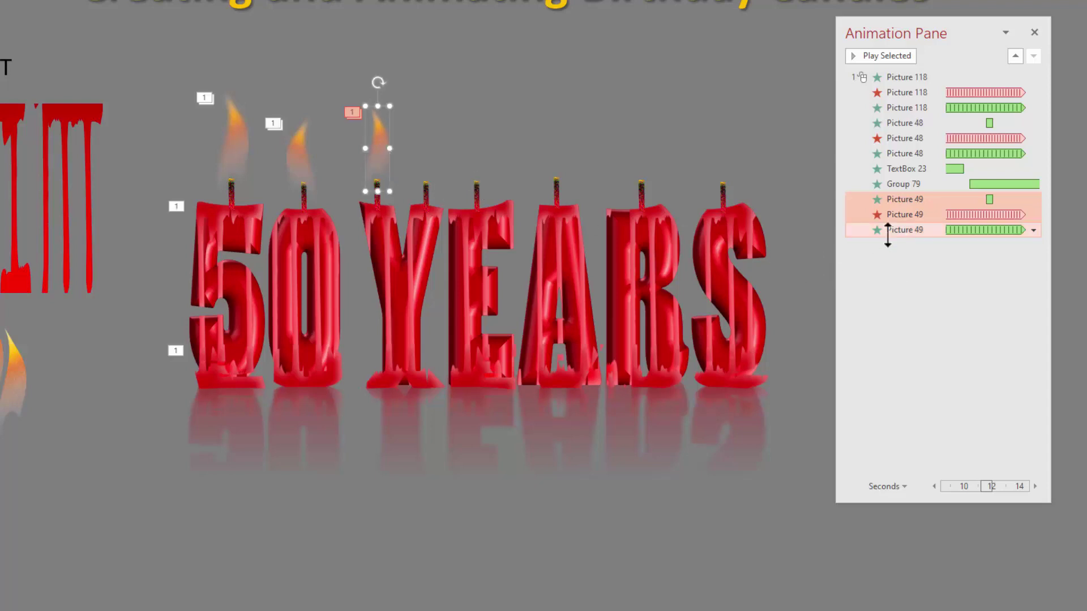
{"action": "left_click_drag", "start_coordinate": [886, 230], "coordinate": [877, 138]}
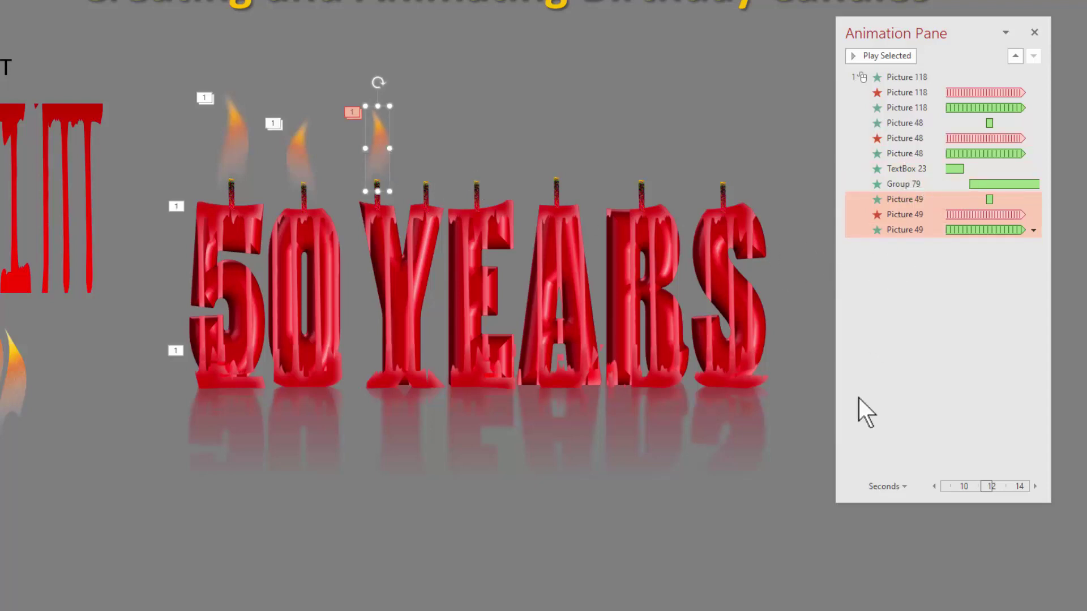
Set the delay of Picture 49's Wipe exit to 0.5 seconds and preview the slide show
{"action": "left_click", "coordinate": [1034, 215]}
{"action": "left_click", "coordinate": [1034, 215]}
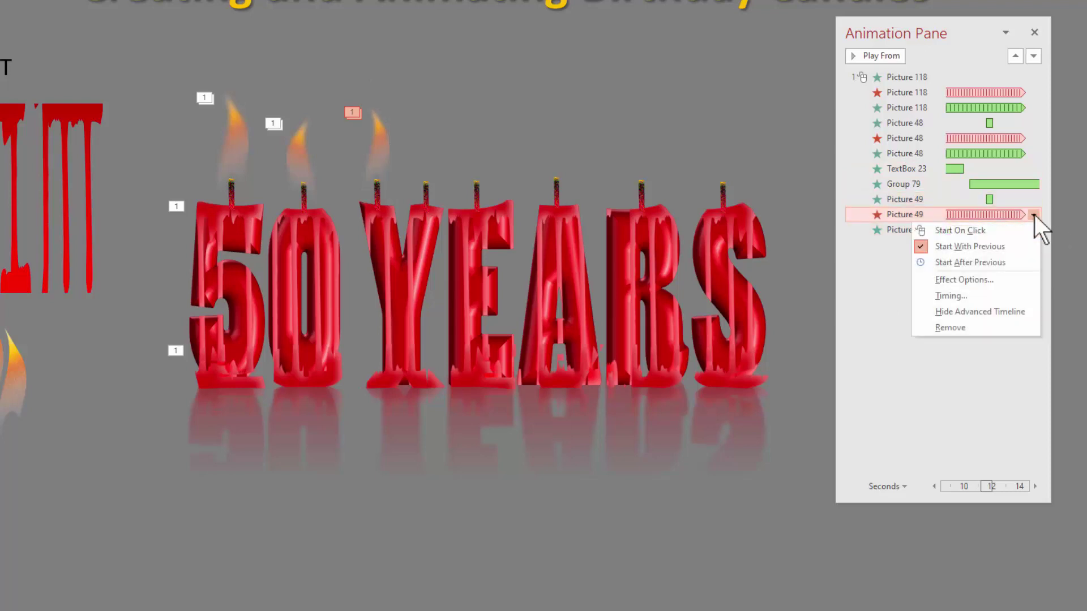
{"action": "left_click", "coordinate": [956, 296]}
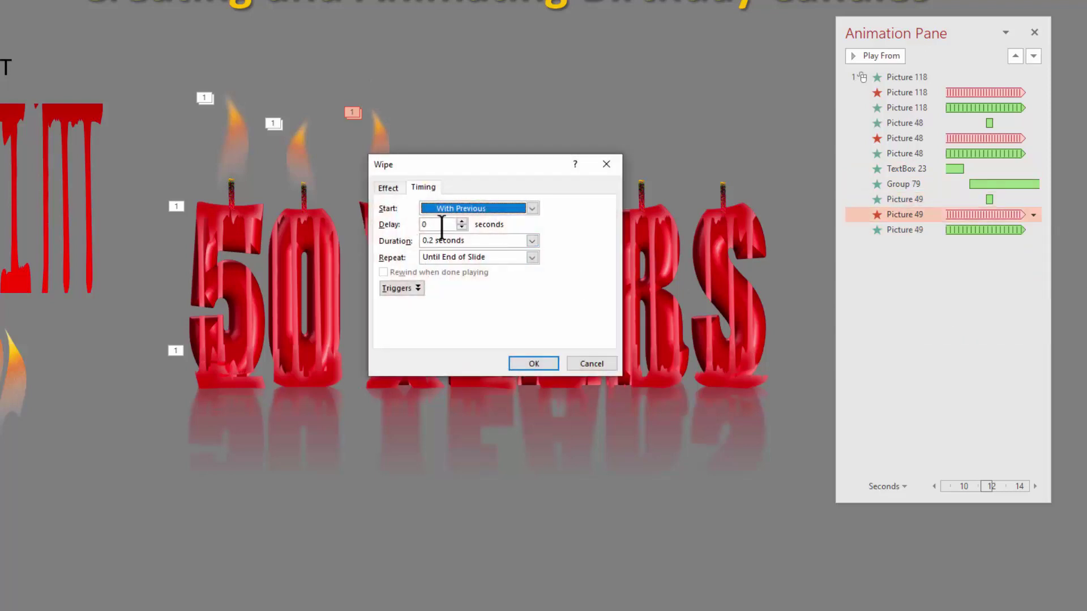
{"action": "left_click", "coordinate": [462, 221]}
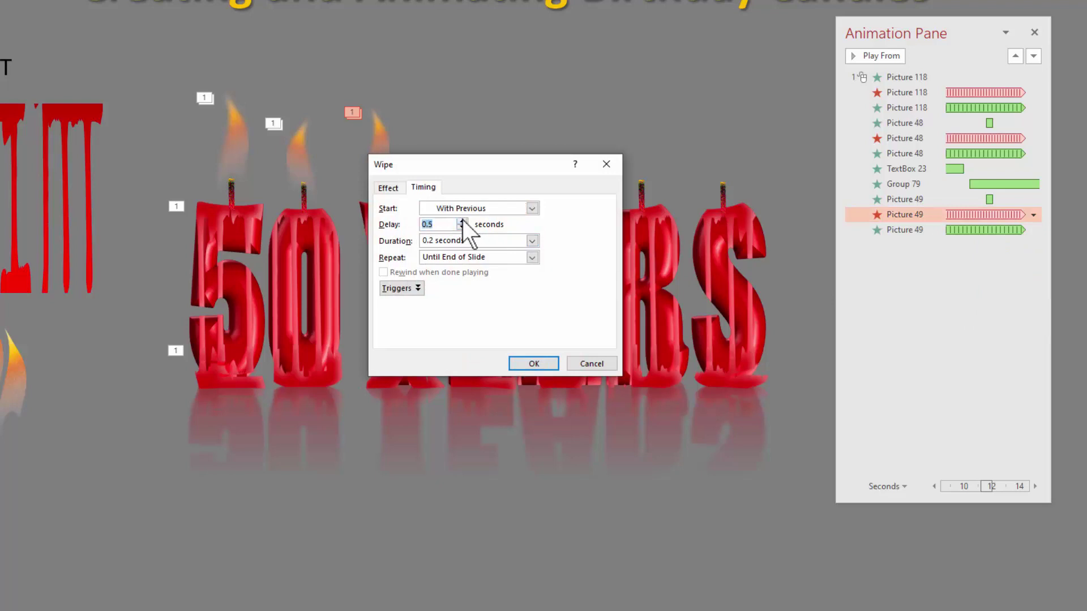
{"action": "left_click", "coordinate": [522, 367]}
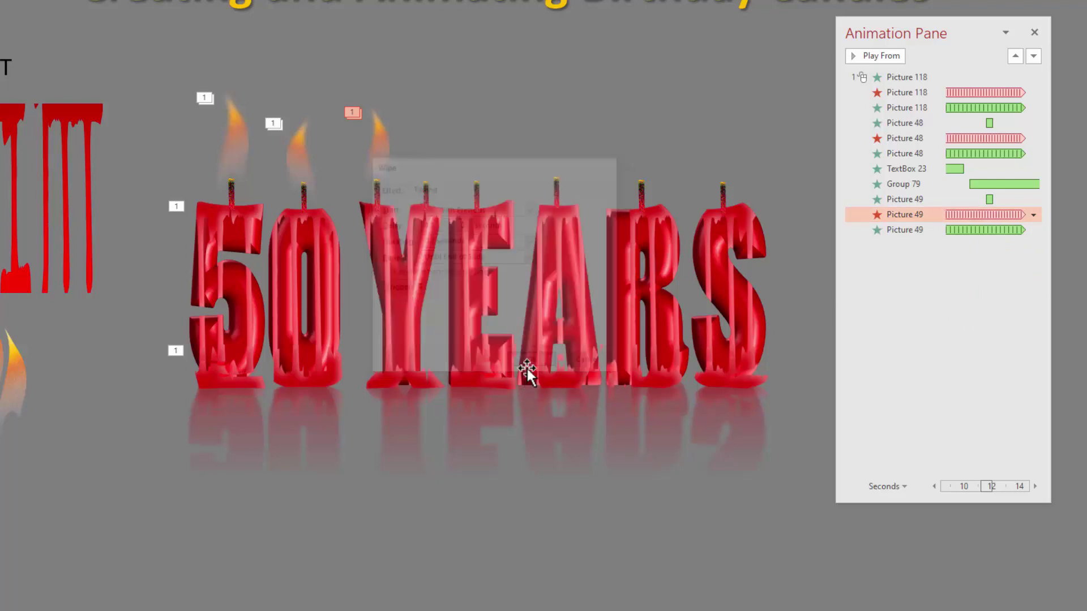
{"action": "key", "text": "shift+F5"}
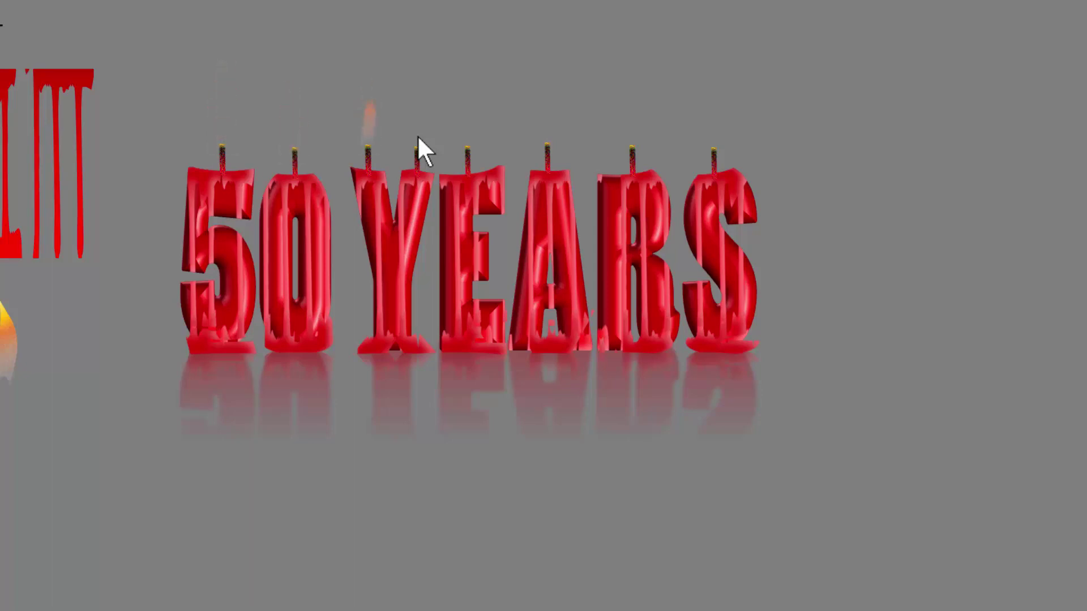
{"action": "key", "text": "Escape"}
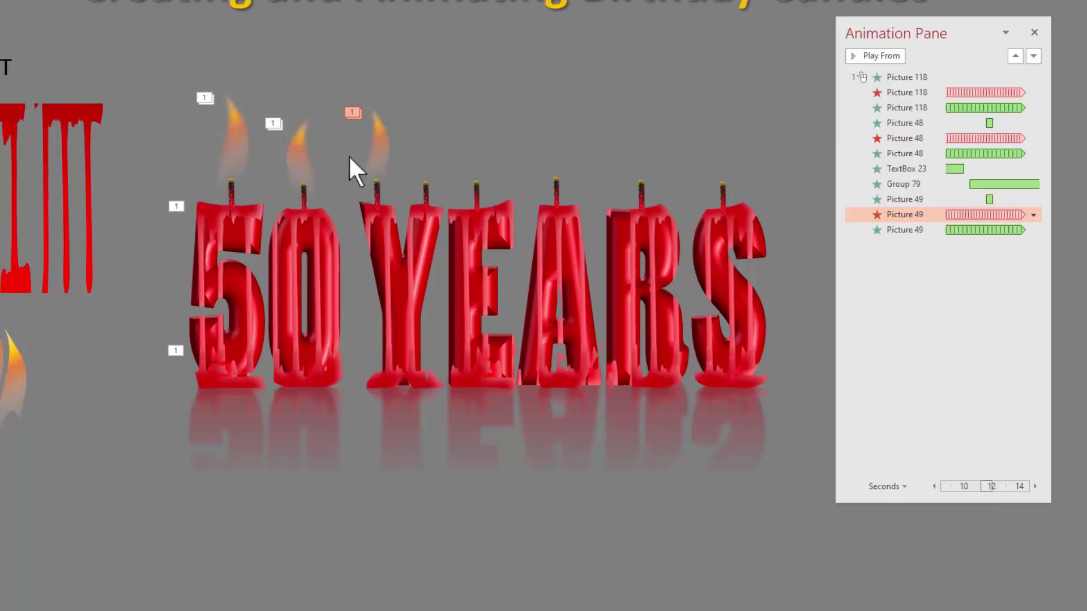
Copy the flame above the 0 to the second wick of the Y and delay its Wipe exit by 1 second
{"action": "left_click_drag", "start_coordinate": [297, 160], "coordinate": [438, 161]}
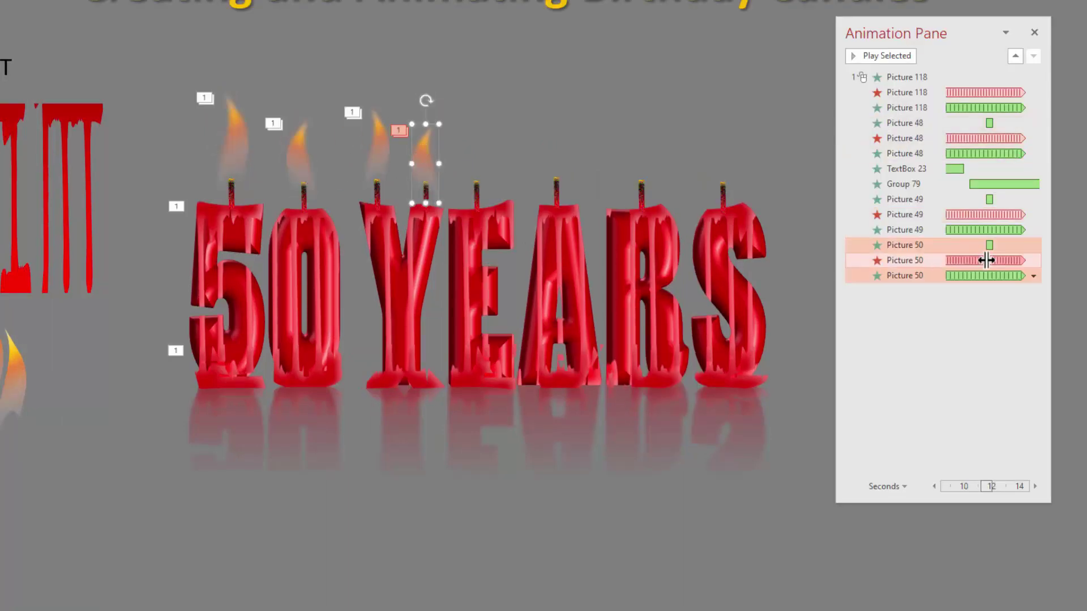
{"action": "left_click", "coordinate": [984, 260]}
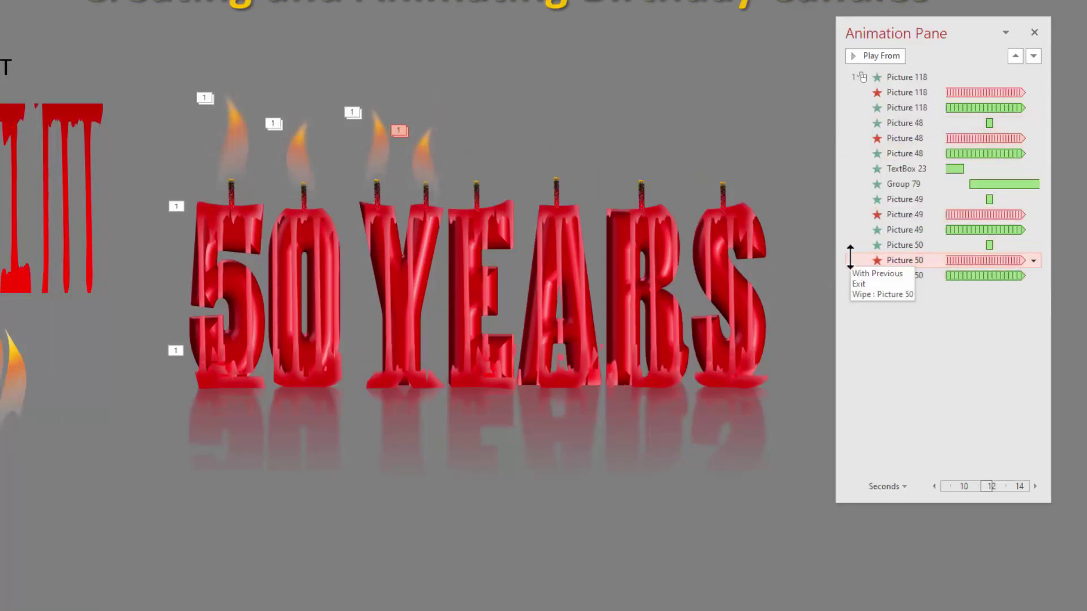
{"action": "left_click", "coordinate": [1034, 260]}
{"action": "left_click", "coordinate": [957, 337]}
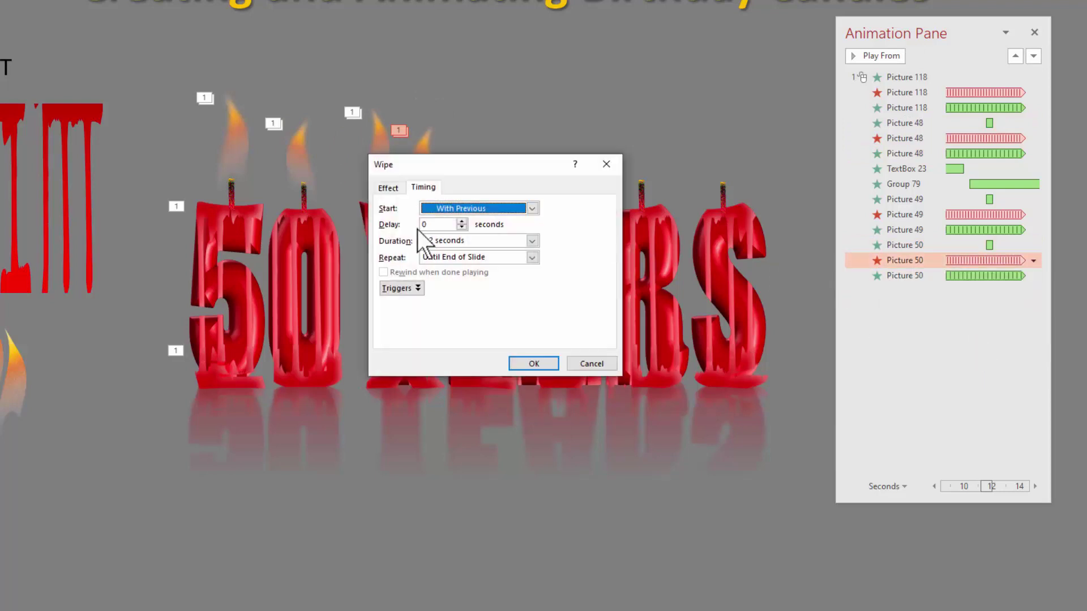
{"action": "left_click", "coordinate": [534, 364]}
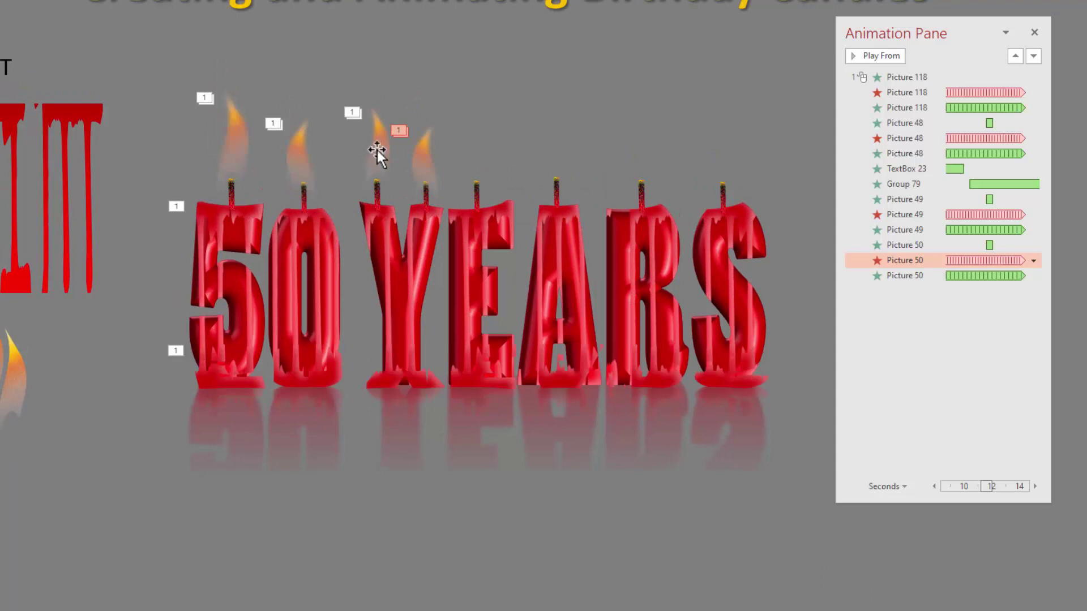
Copy the flame above the Y's first wick to the wick of the E and delay its Wipe exit by 1.5 seconds
{"action": "left_click_drag", "start_coordinate": [377, 151], "coordinate": [478, 157]}
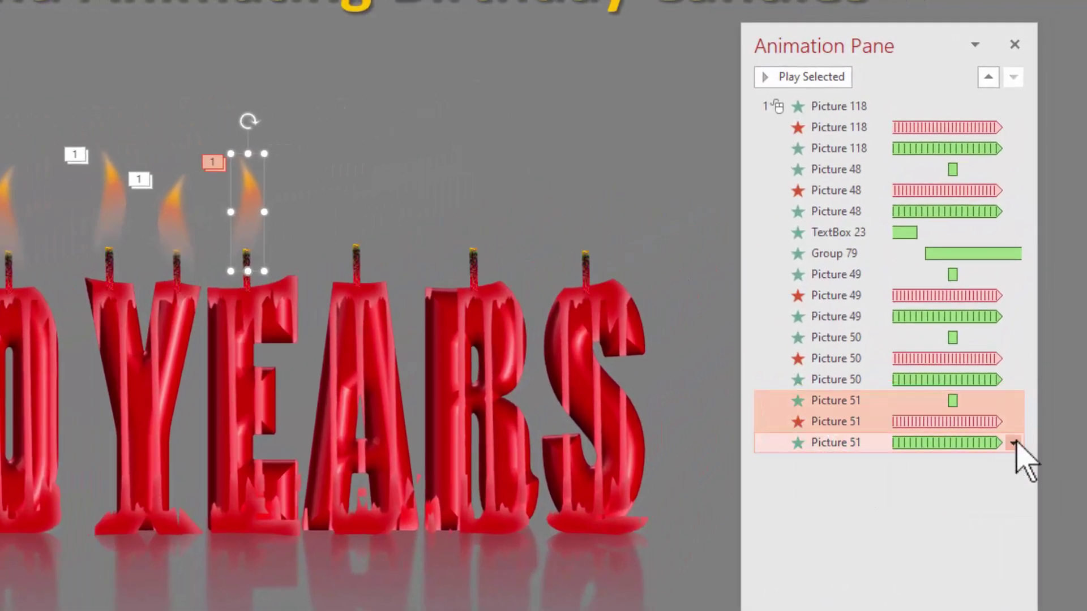
{"action": "left_click", "coordinate": [1013, 443]}
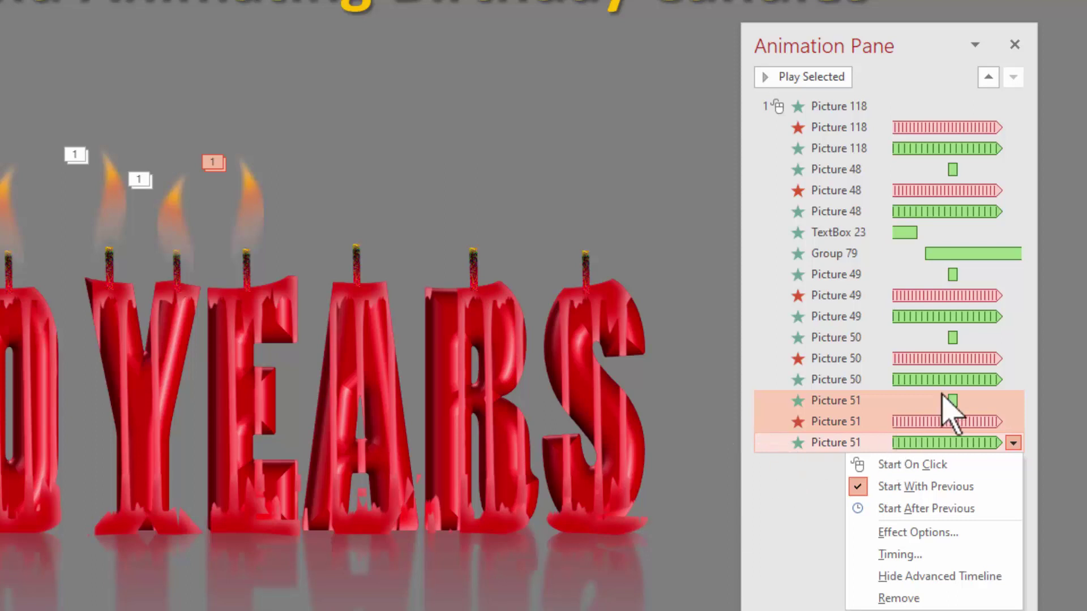
{"action": "left_click", "coordinate": [798, 424]}
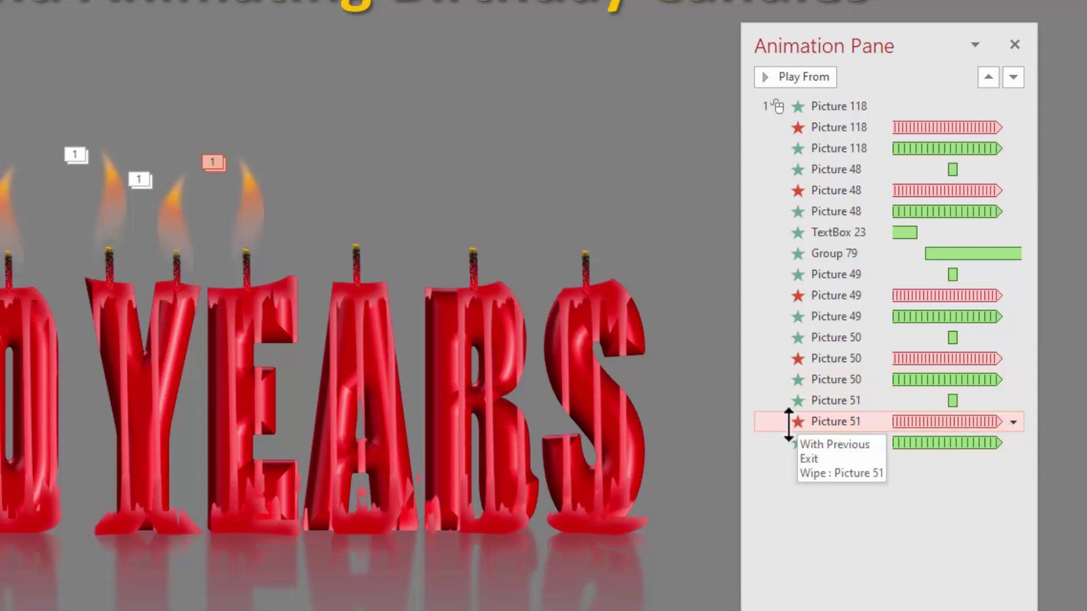
{"action": "left_click", "coordinate": [1013, 422]}
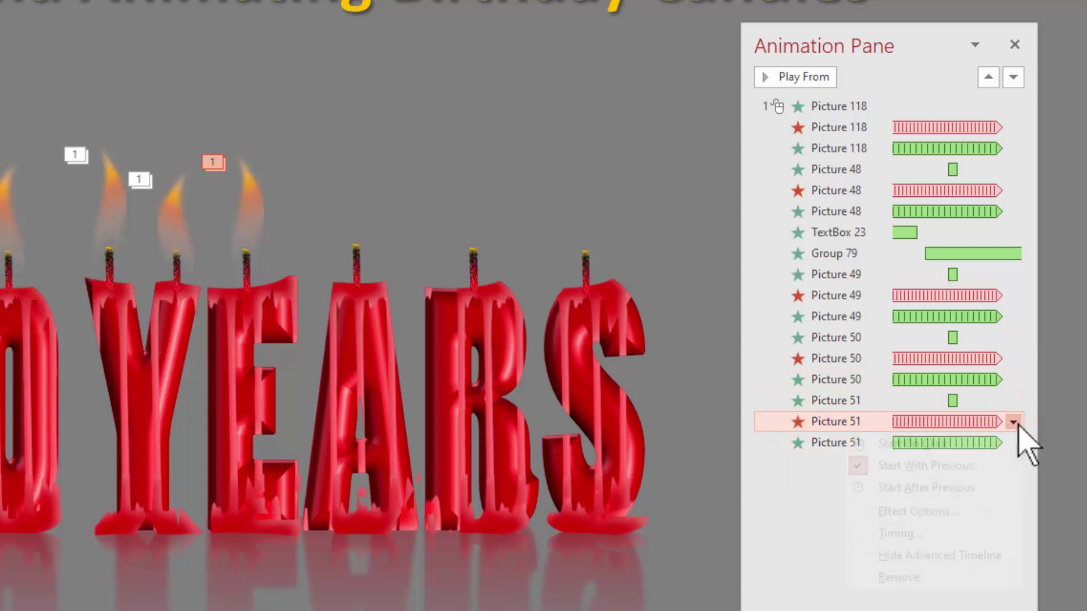
{"action": "left_click", "coordinate": [951, 555]}
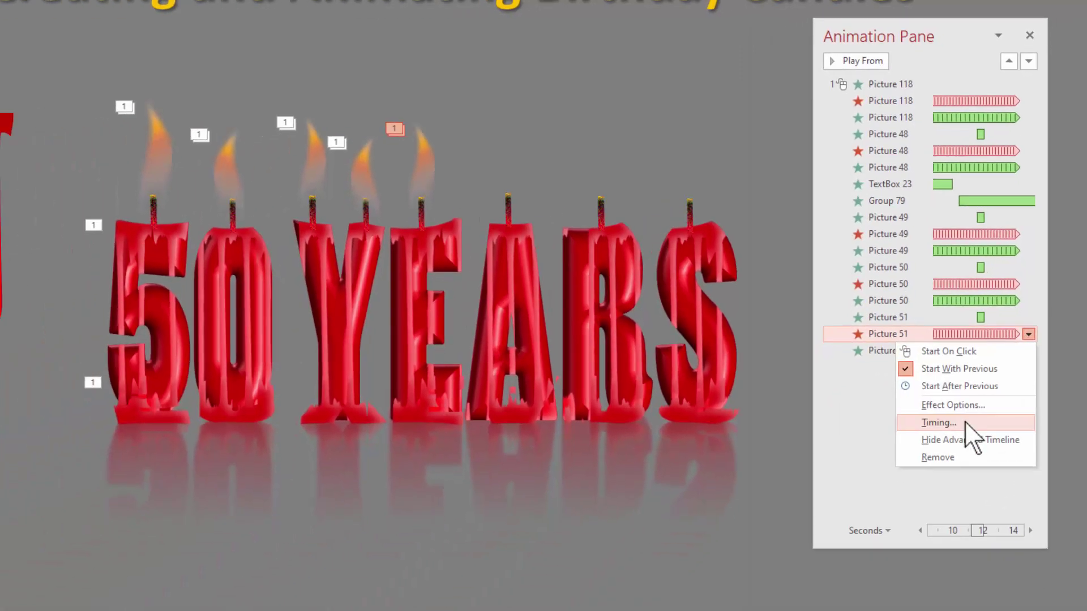
{"action": "left_click", "coordinate": [930, 540]}
{"action": "left_click", "coordinate": [331, 495]}
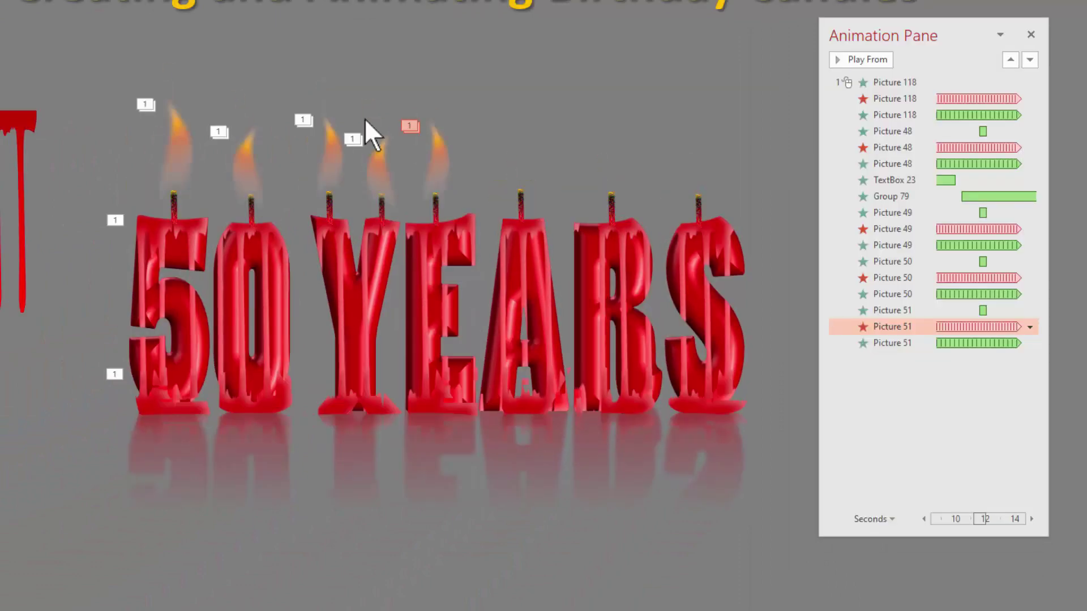
Copy the flame above the 0 to the wick of the A and the flame above the 5 to the wick of the R
{"action": "left_click", "coordinate": [243, 178]}
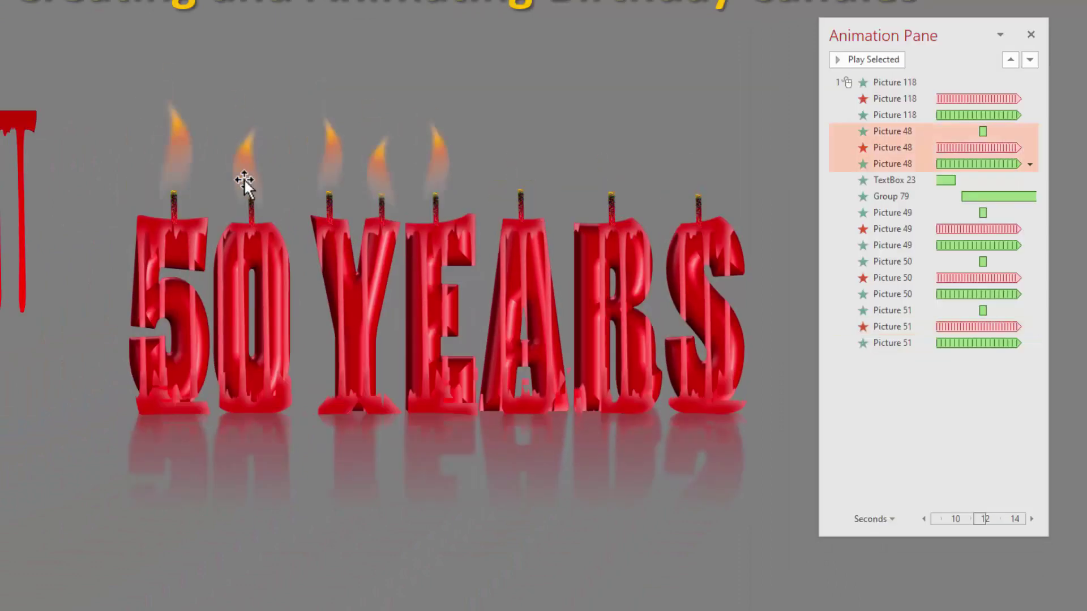
{"action": "left_click", "coordinate": [520, 182]}
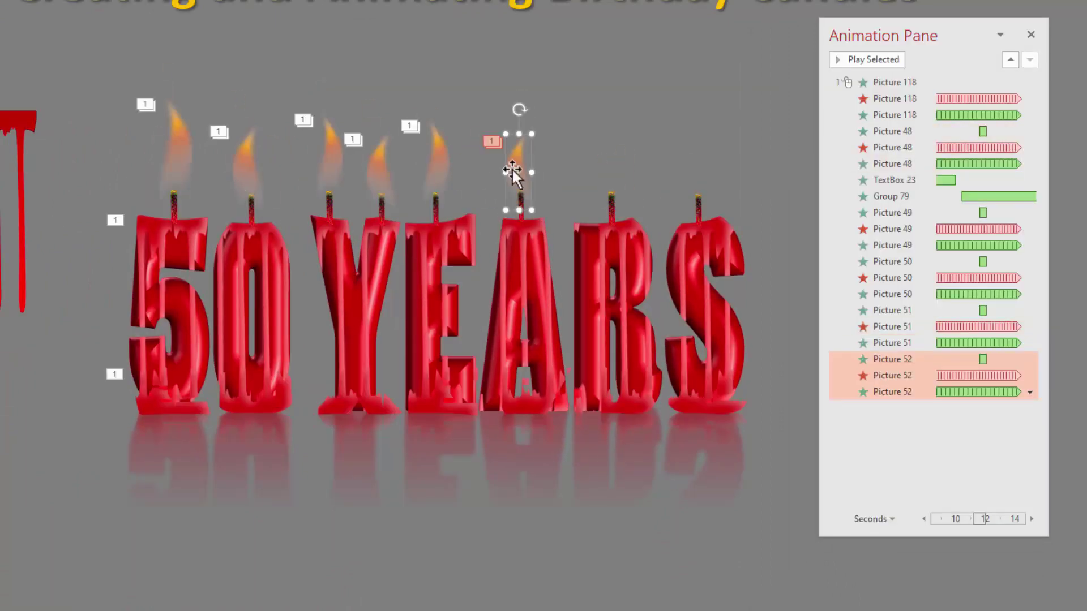
{"action": "left_click_drag", "start_coordinate": [170, 170], "coordinate": [620, 185]}
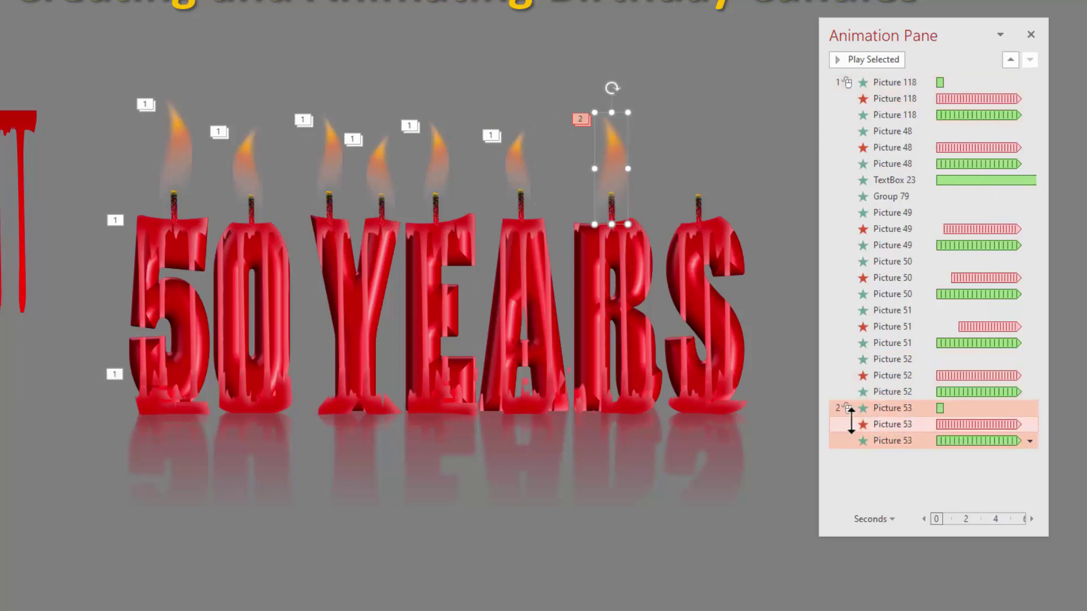
Set Picture 53's first animation to start With Previous and delay its Wipe exit by 0.5 seconds
{"action": "left_click", "coordinate": [1030, 409]}
{"action": "left_click", "coordinate": [962, 442]}
{"action": "left_click", "coordinate": [1031, 425]}
{"action": "left_click", "coordinate": [1030, 424]}
{"action": "left_click", "coordinate": [943, 511]}
{"action": "left_click", "coordinate": [419, 235]}
{"action": "left_click", "coordinate": [420, 235]}
{"action": "left_click", "coordinate": [496, 388]}
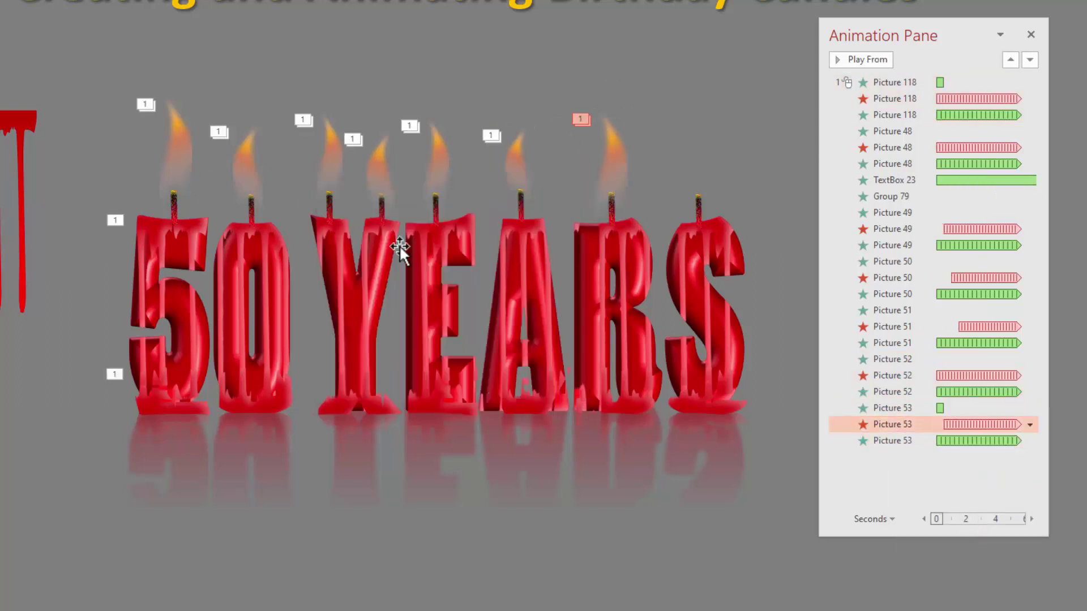
Copy the flame above the Y's second wick to the wick of the S and set its Wipe exit delay to 0.5 seconds
{"action": "left_click_drag", "start_coordinate": [366, 162], "coordinate": [685, 182]}
{"action": "left_click", "coordinate": [906, 473]}
{"action": "left_click", "coordinate": [1030, 473]}
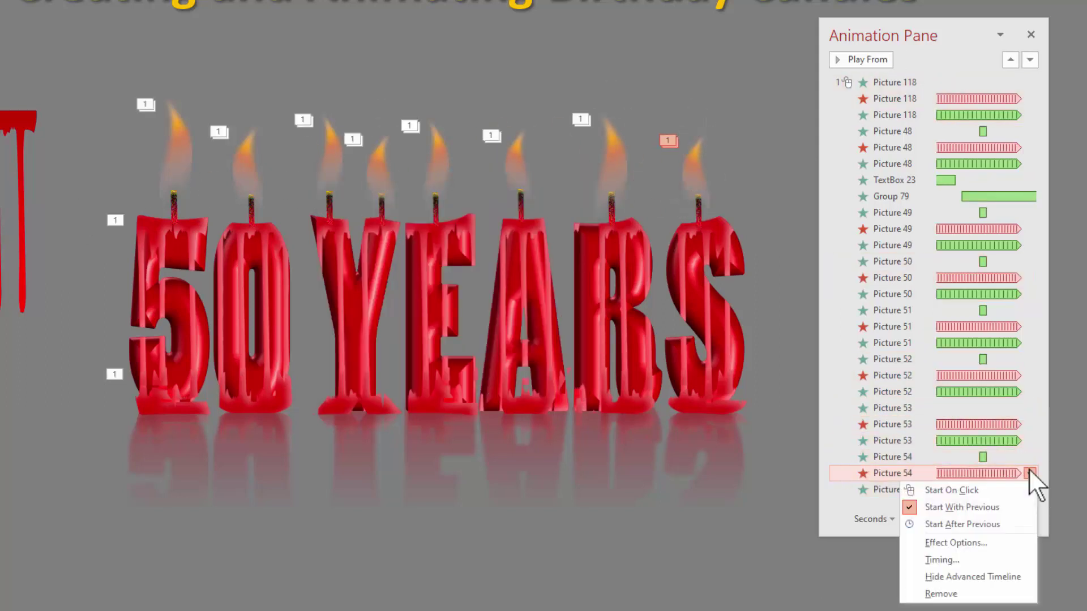
{"action": "left_click", "coordinate": [940, 558]}
{"action": "double_click", "coordinate": [420, 237]}
{"action": "type", "text": "0.5"}
{"action": "left_click", "coordinate": [496, 388]}
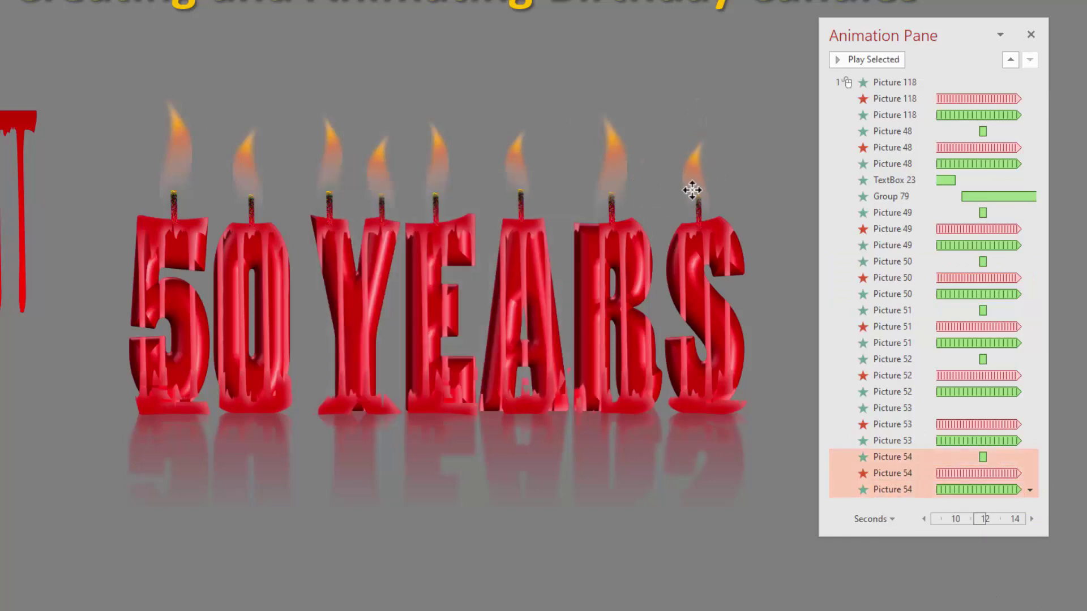
Move the flame above the A slightly higher on its wick and preview the slide show
{"action": "left_click", "coordinate": [505, 164]}
{"action": "key", "text": "shift+F5"}
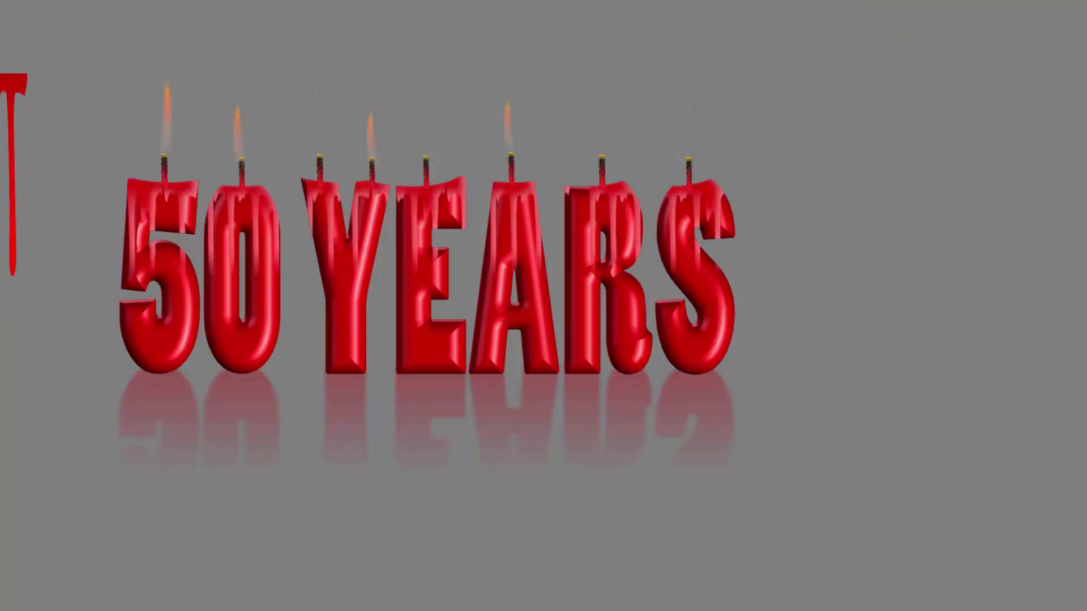
{"action": "key", "text": "Escape"}
{"action": "left_click", "coordinate": [334, 160]}
{"action": "left_click", "coordinate": [437, 173]}
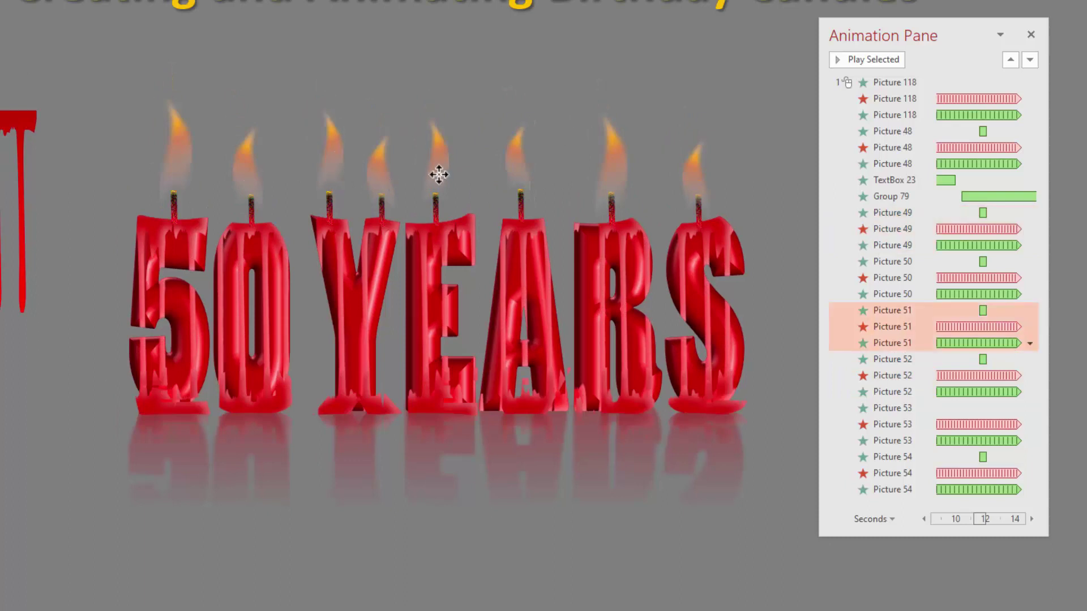
{"action": "key", "text": "shift+F5"}
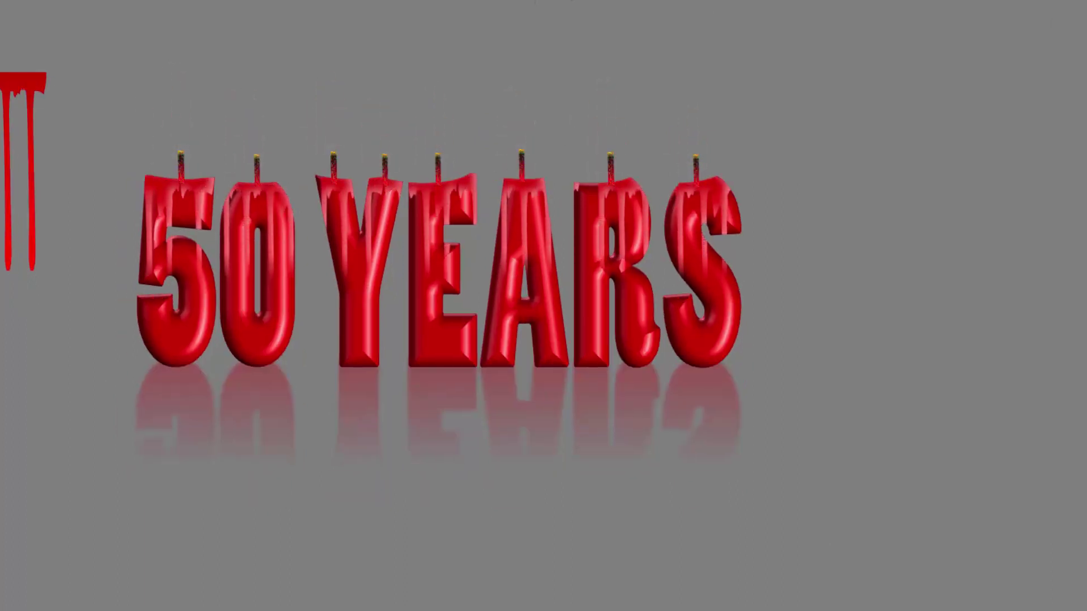